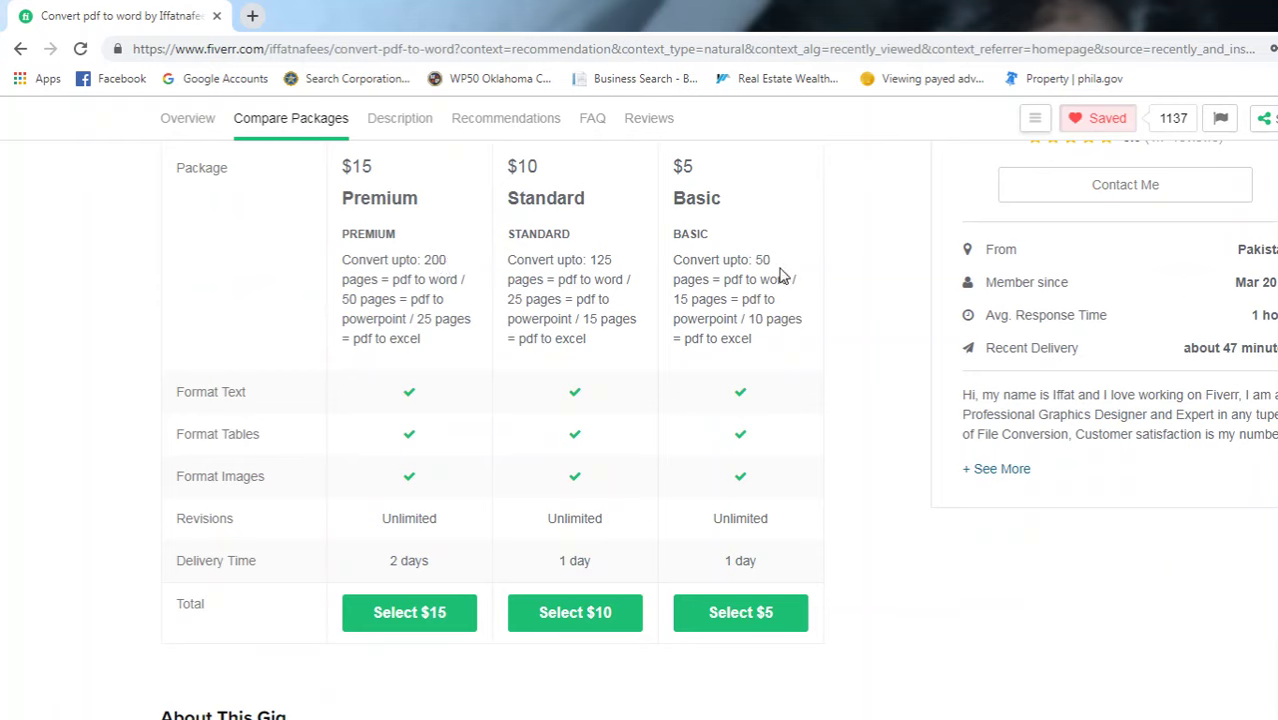
# Step: Examine the PDF-to-Word gig's package comparison and its About This Gig description, including the listed services
pyautogui.moveTo(822, 205); pyautogui.dragTo(853, 243)
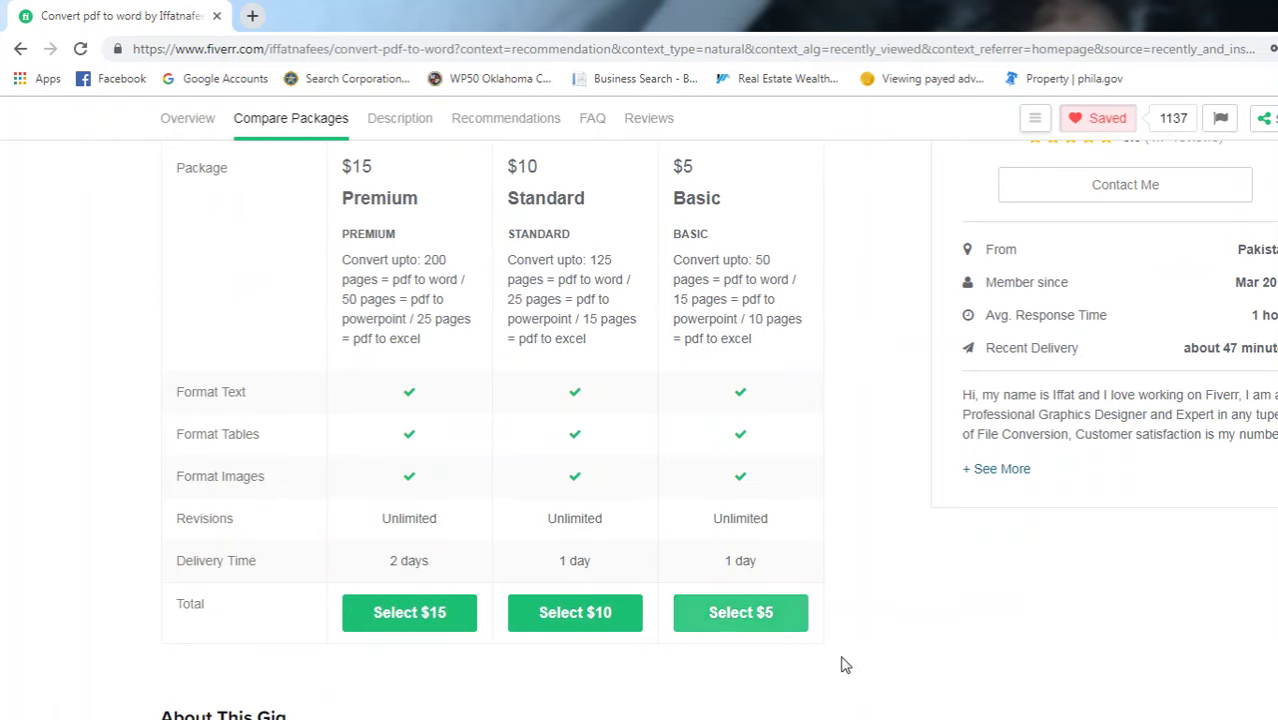
pyautogui.scroll(-1, 688, 593)
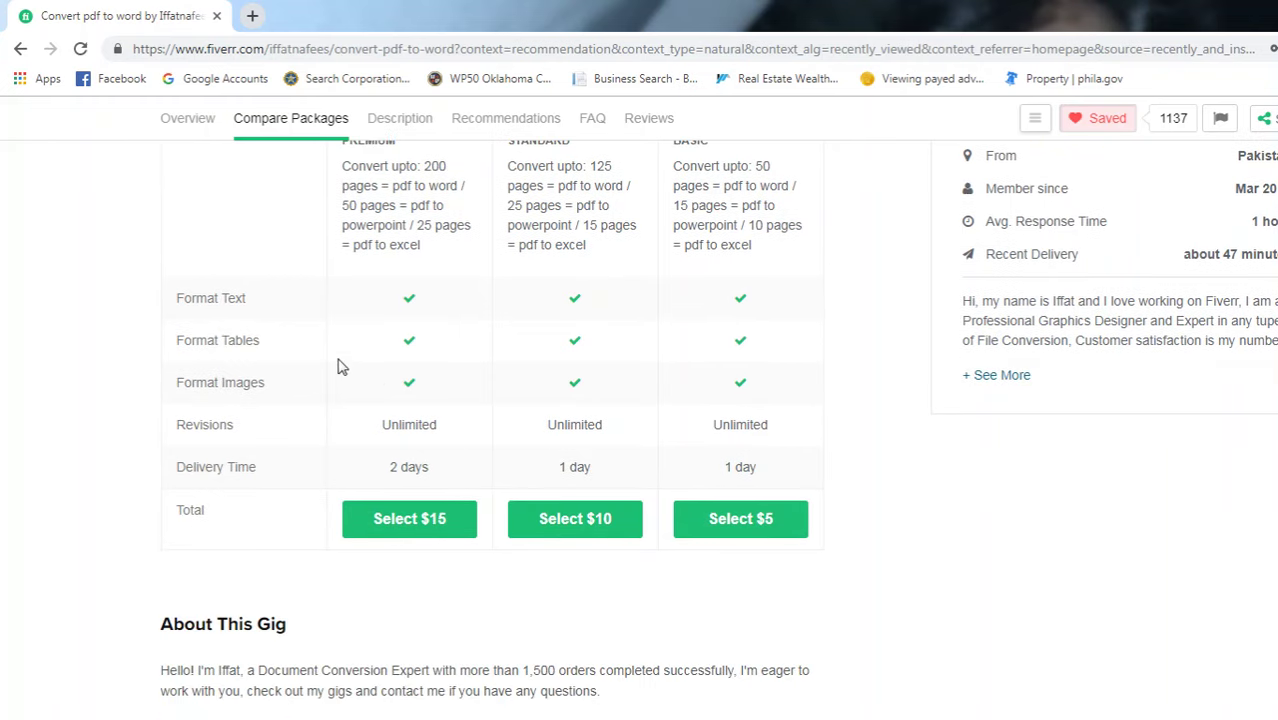
pyautogui.scroll(-2, 656, 413)
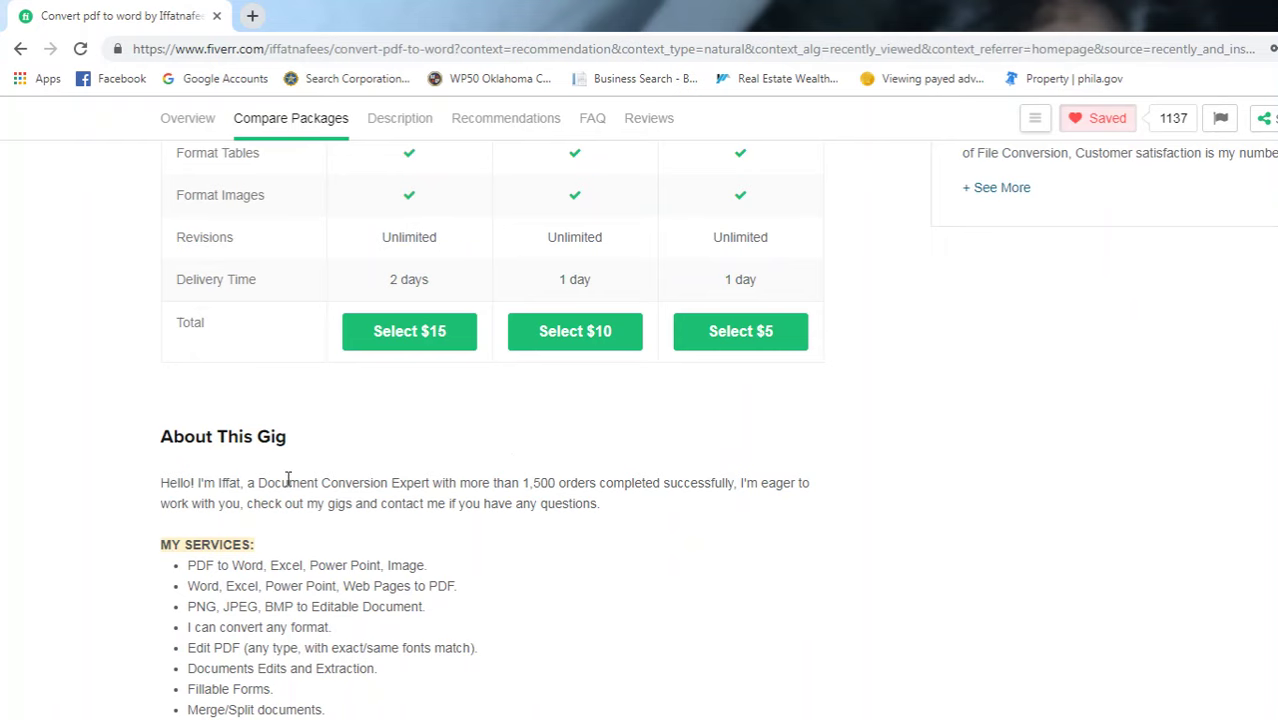
pyautogui.scroll(-2, 457, 548)
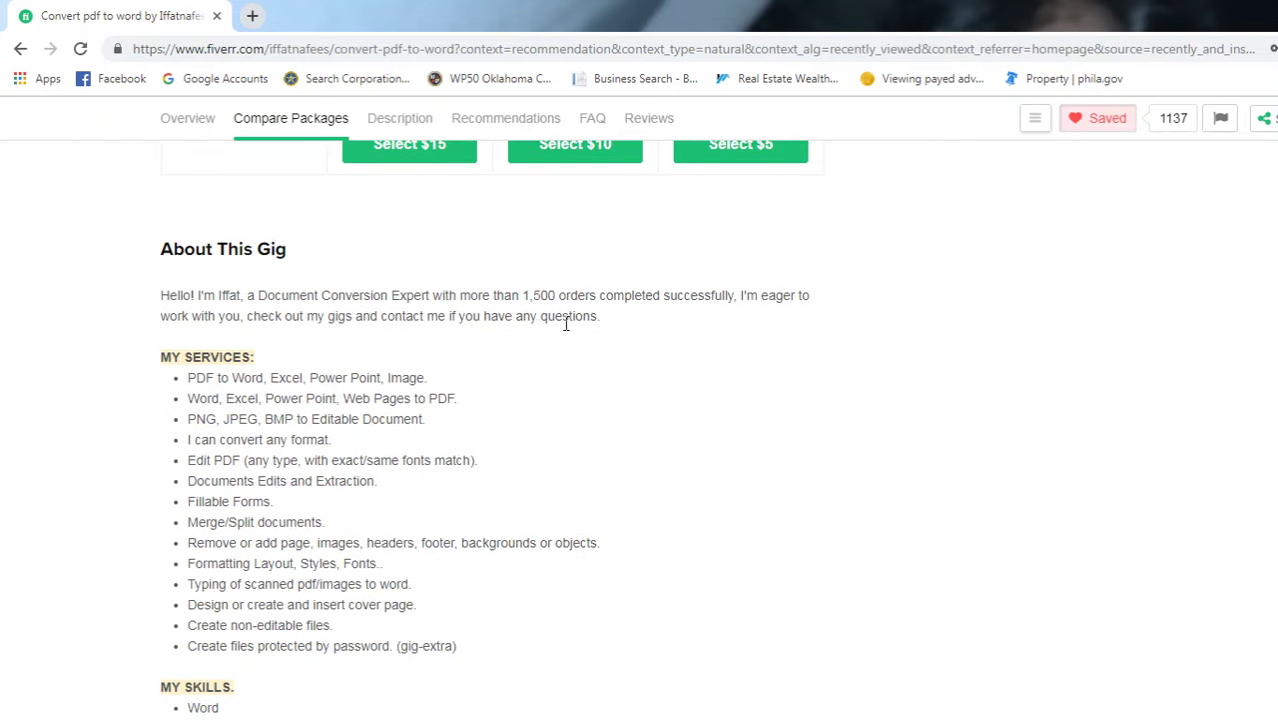
pyautogui.moveTo(602, 320); pyautogui.dragTo(229, 296)
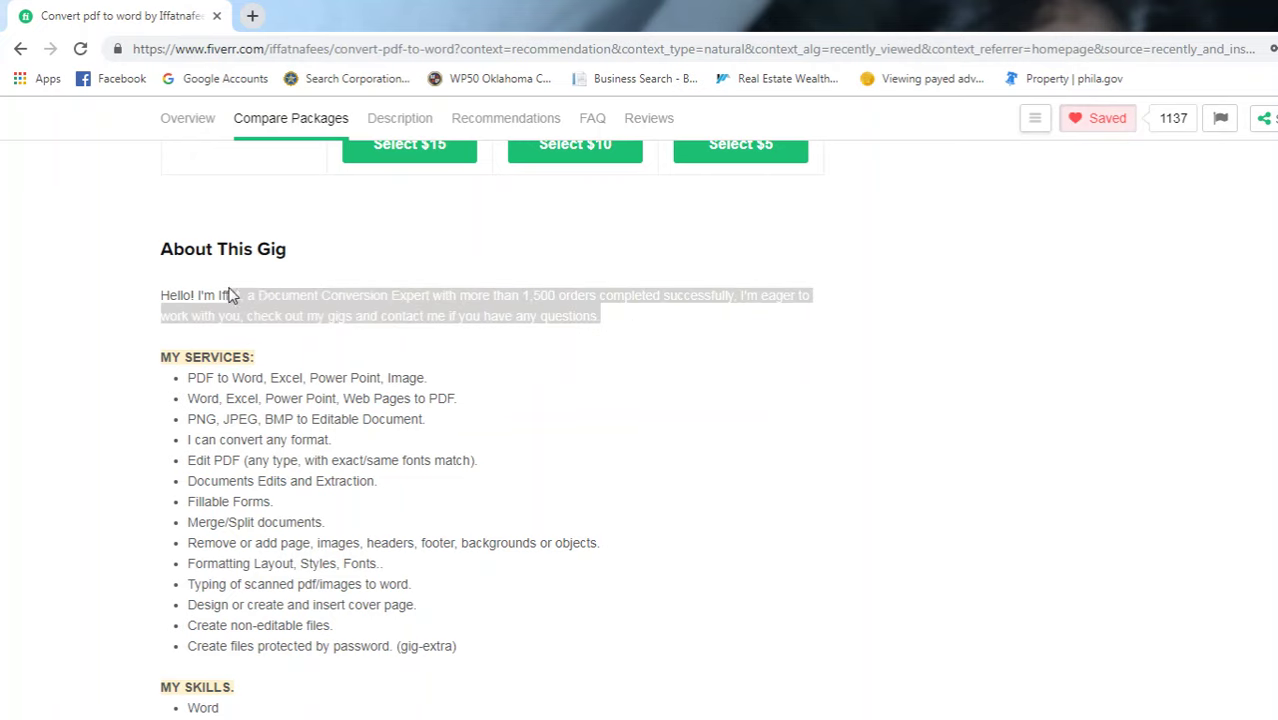
pyautogui.click(845, 400)
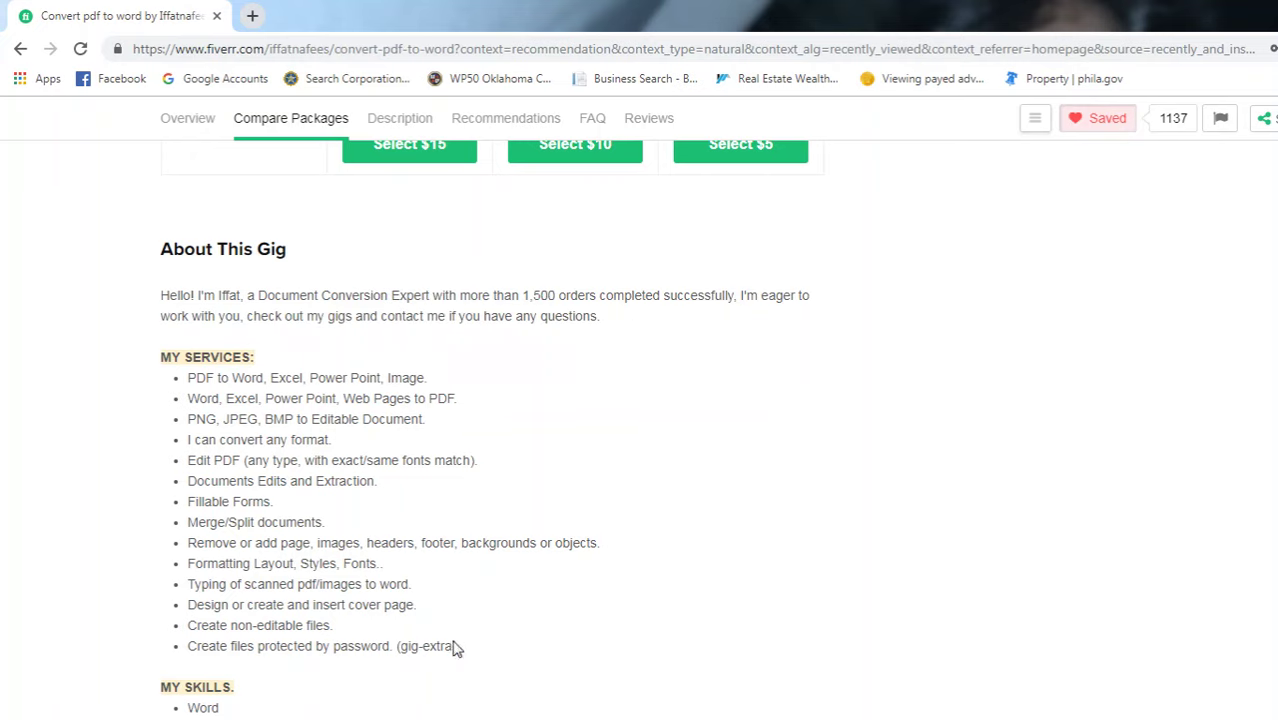
pyautogui.moveTo(455, 648); pyautogui.dragTo(186, 377)
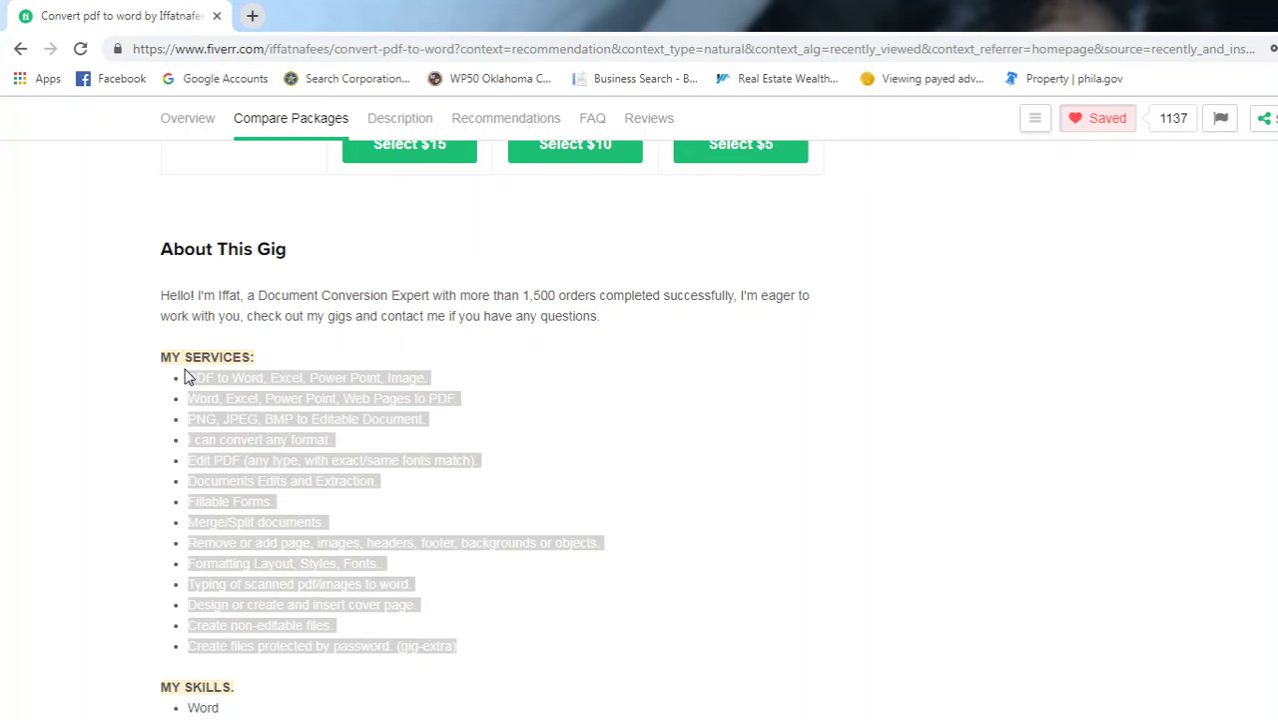
pyautogui.click(641, 468)
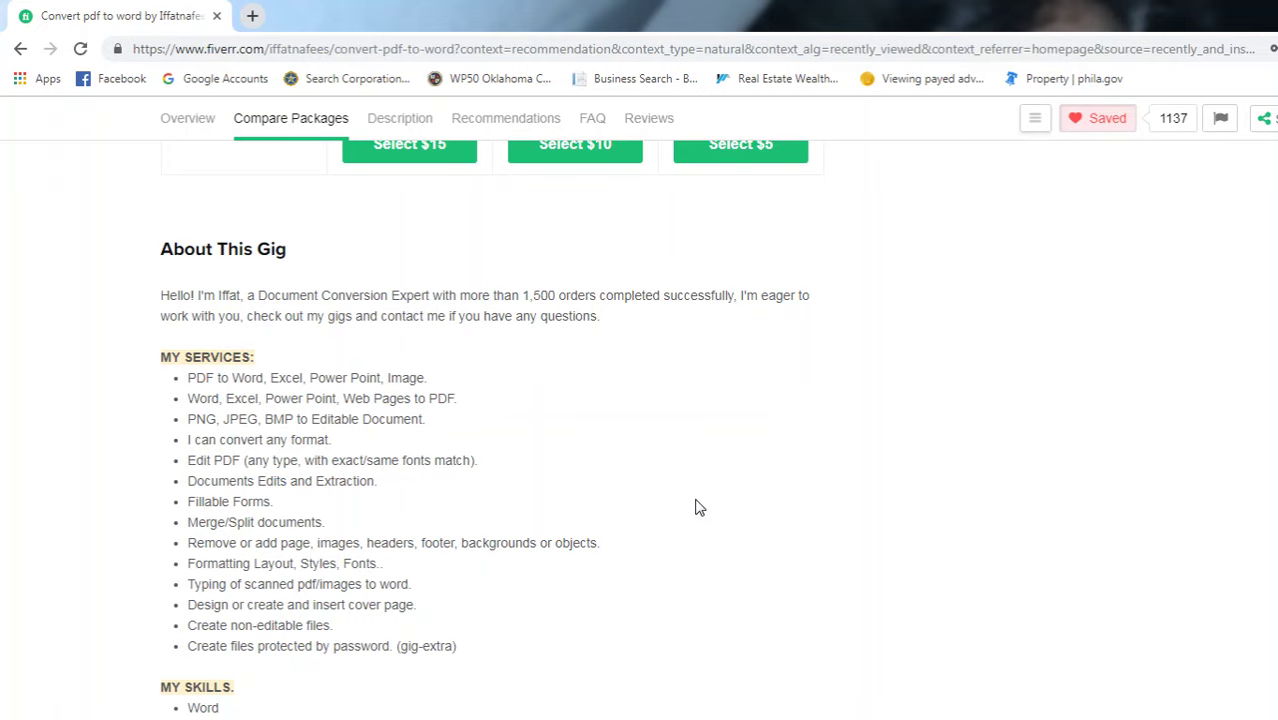
pyautogui.scroll(-8, 697, 507)
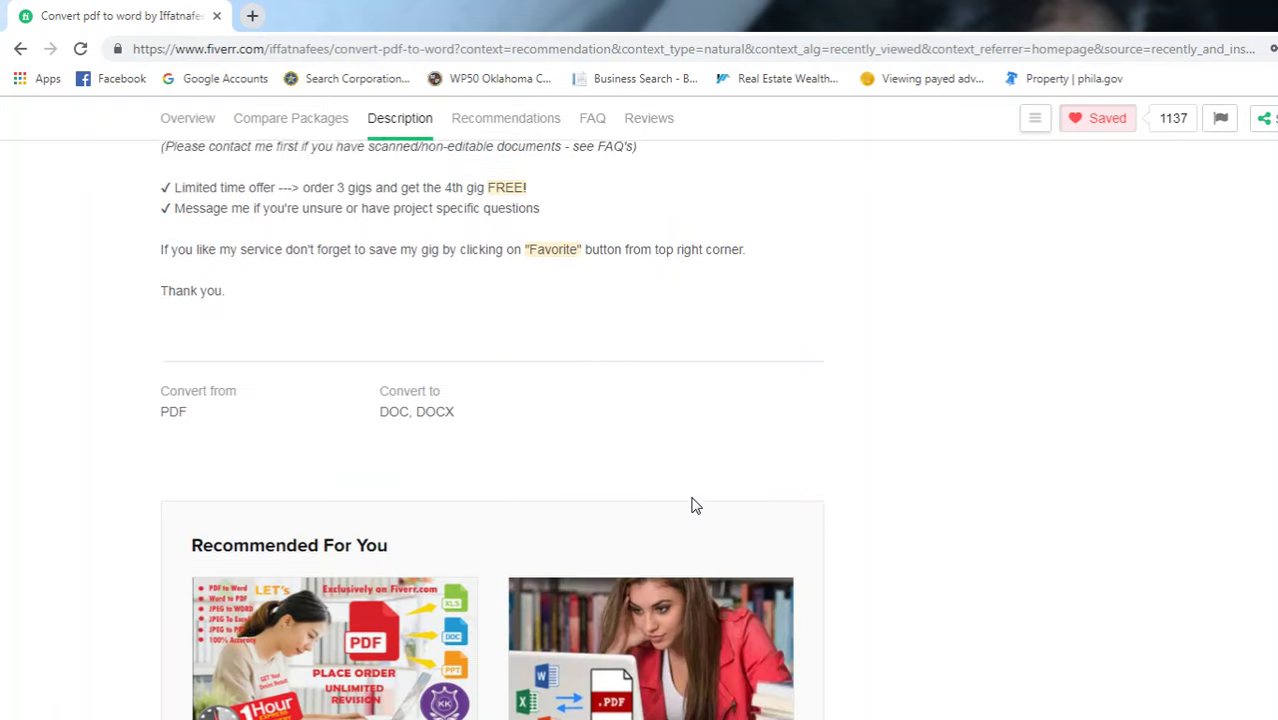
pyautogui.scroll(15, 697, 507)
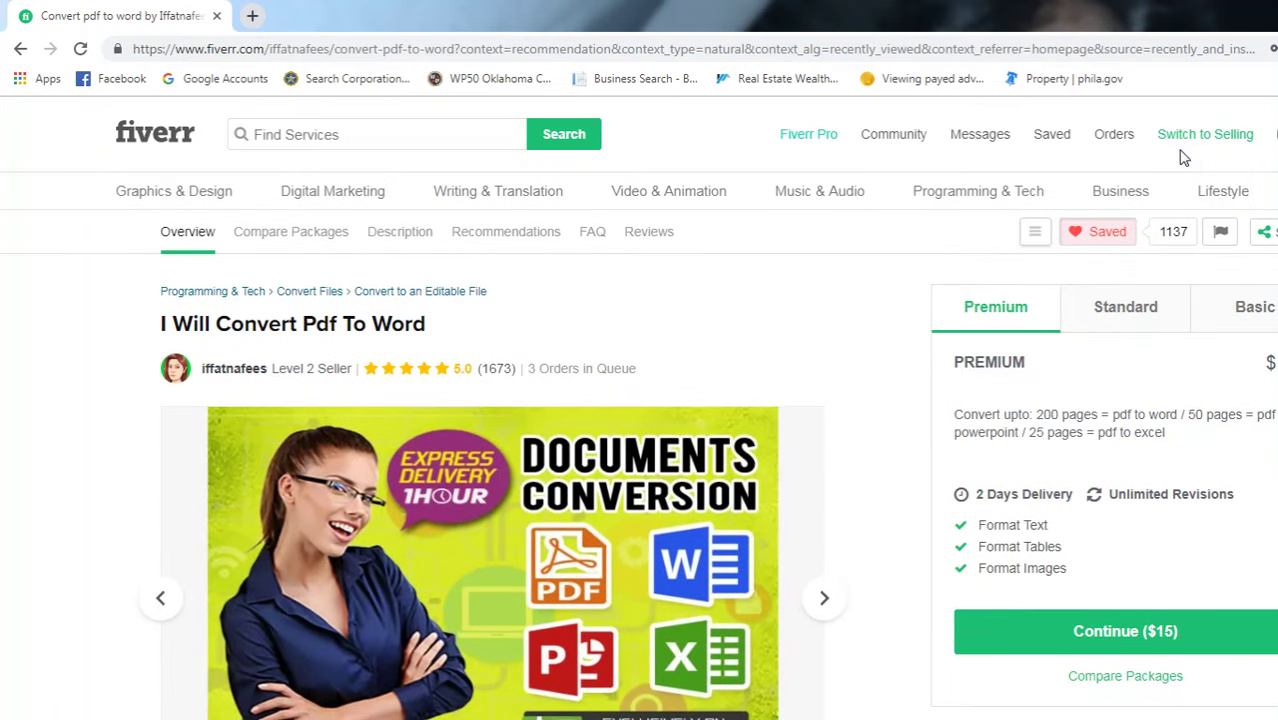
# Step: Switch to selling mode and start creating a new gig from the seller's gig list
pyautogui.click(1205, 146)
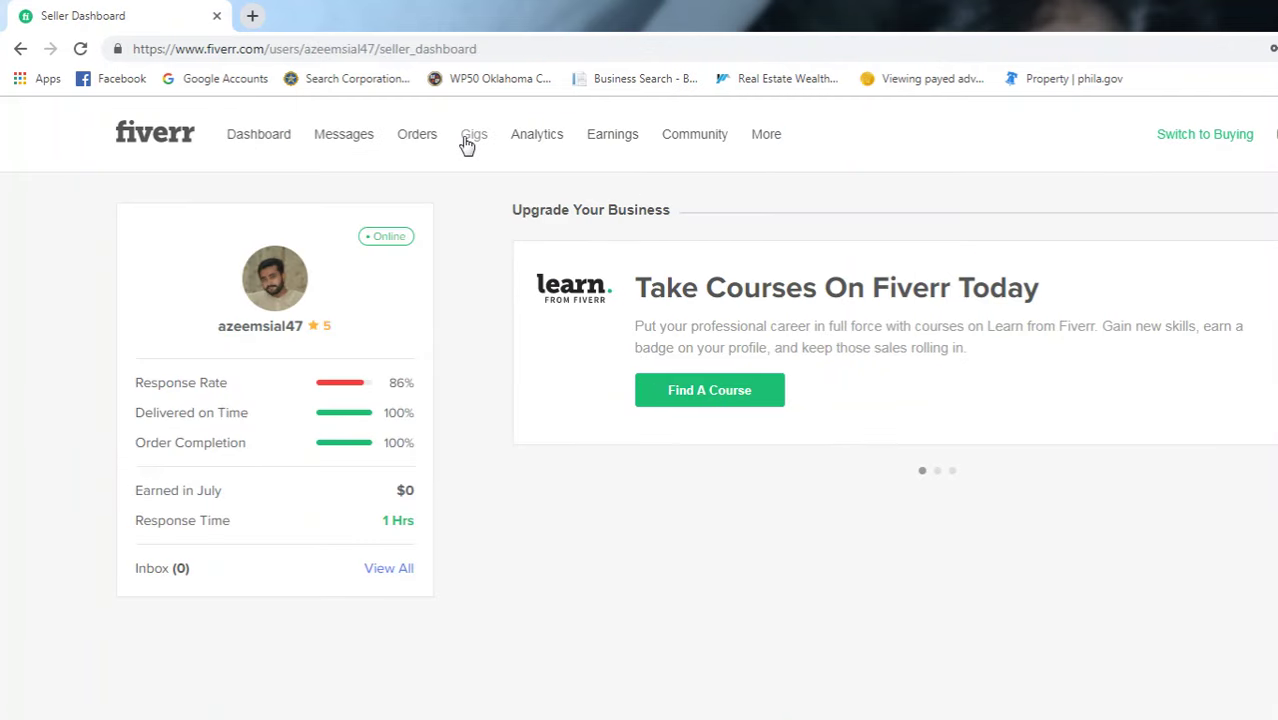
pyautogui.click(472, 136)
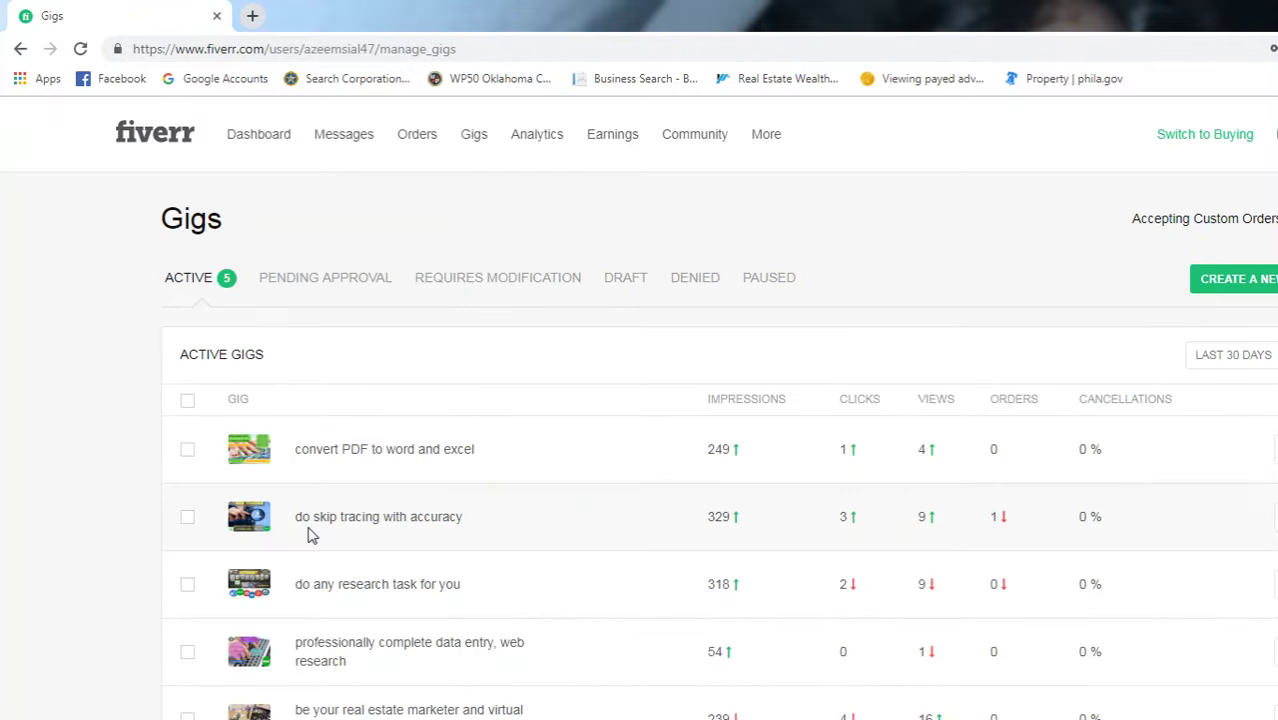
pyautogui.click(1222, 289)
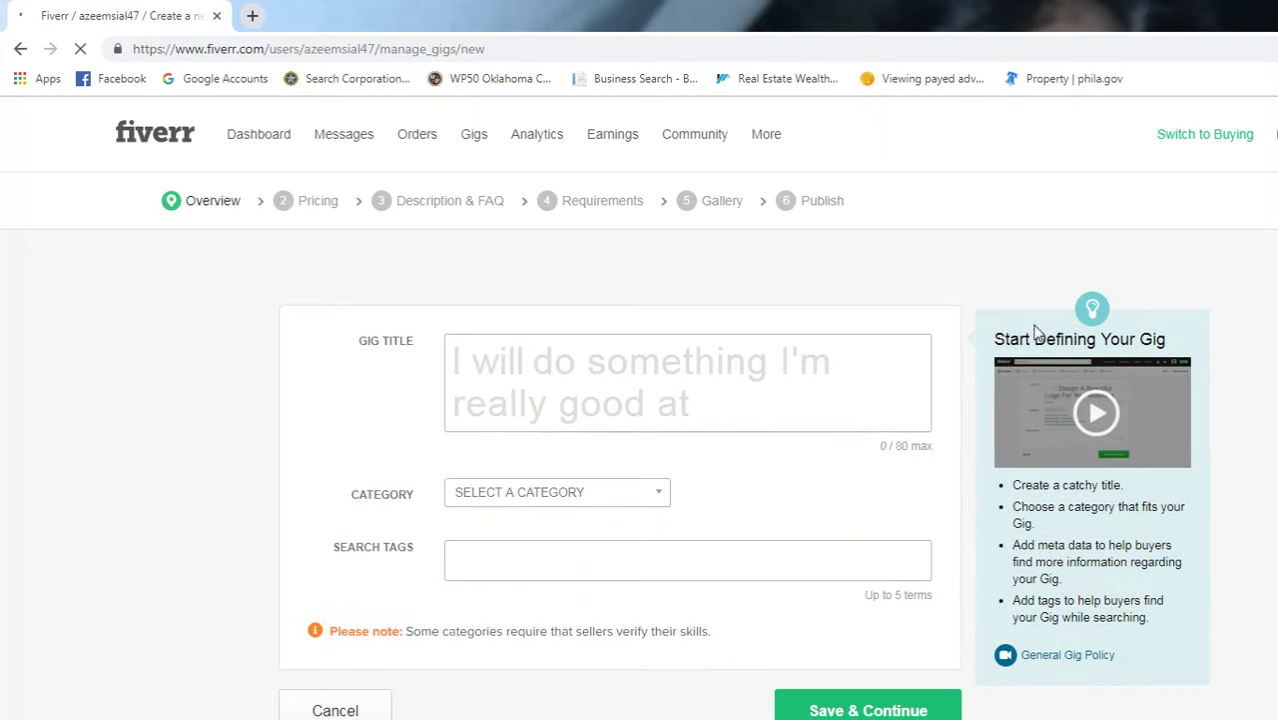
# Step: Enter "Do data entry work" as the title of the new gig
pyautogui.click(561, 364)
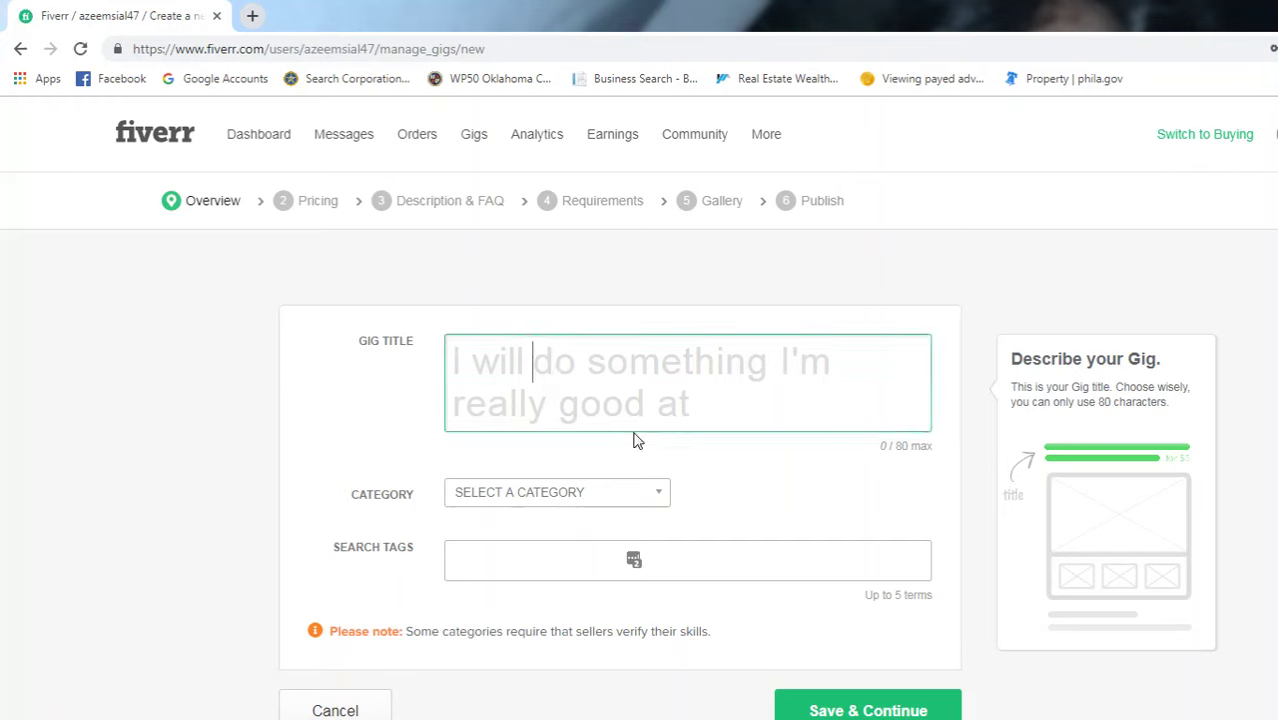
pyautogui.write('Do ')
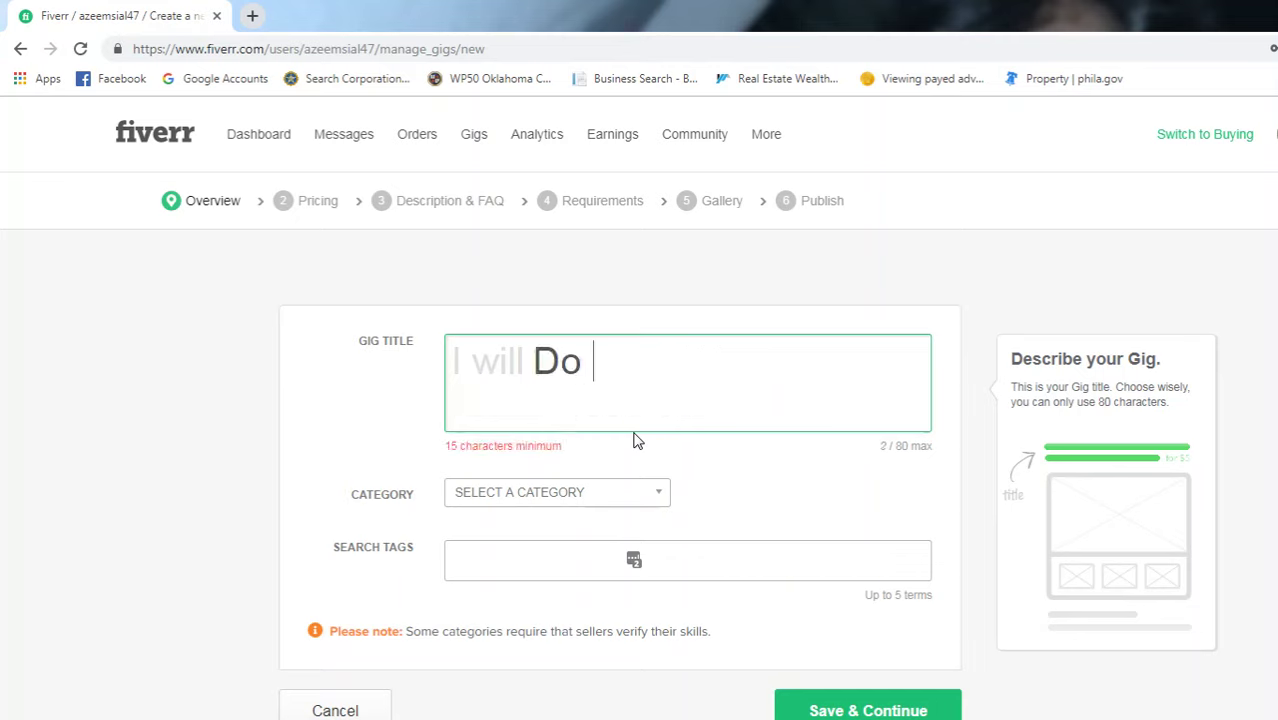
pyautogui.write('data e')
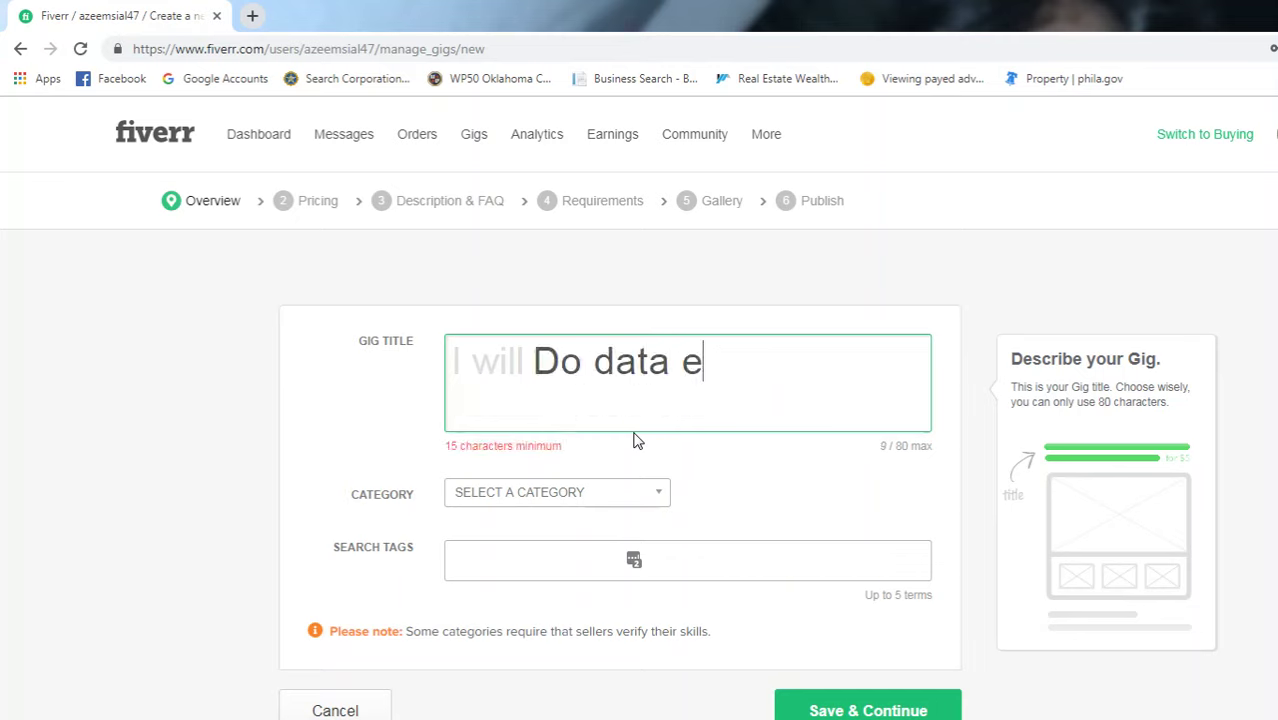
pyautogui.write('ntry work')
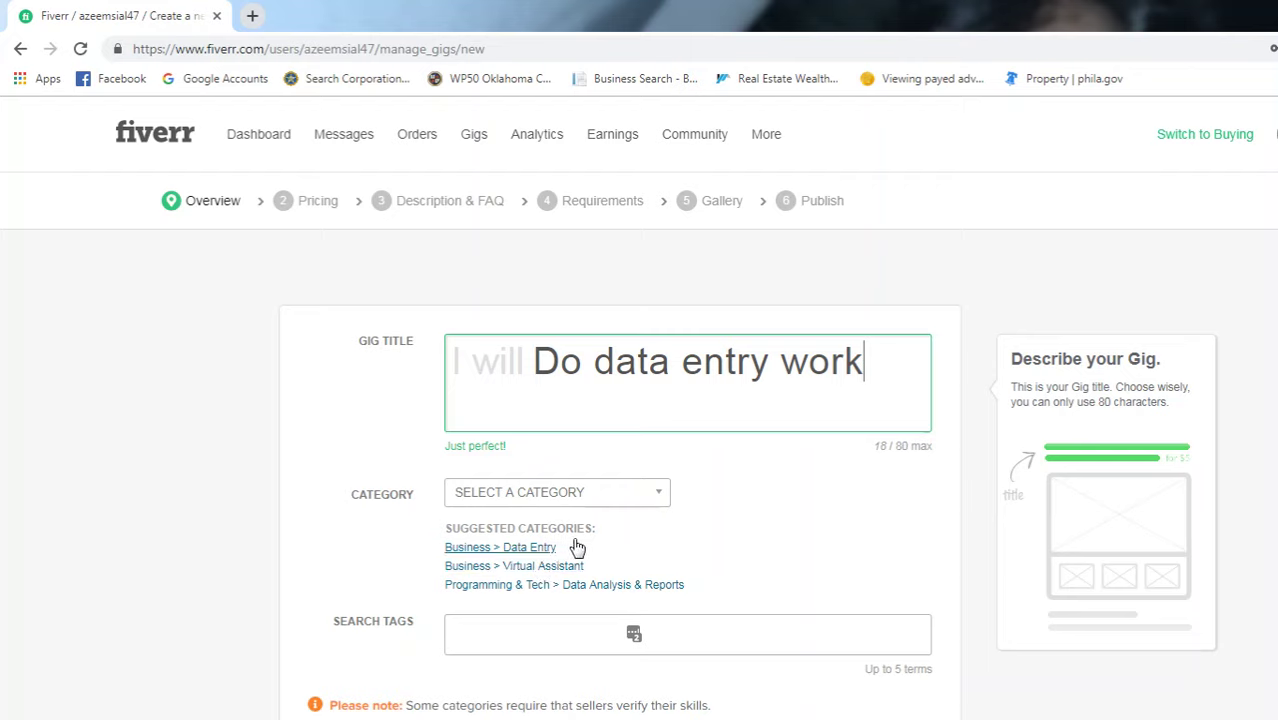
# Step: Set the gig's category to Business with the subcategory Data Entry
pyautogui.click(653, 496)
pyautogui.click(767, 511)
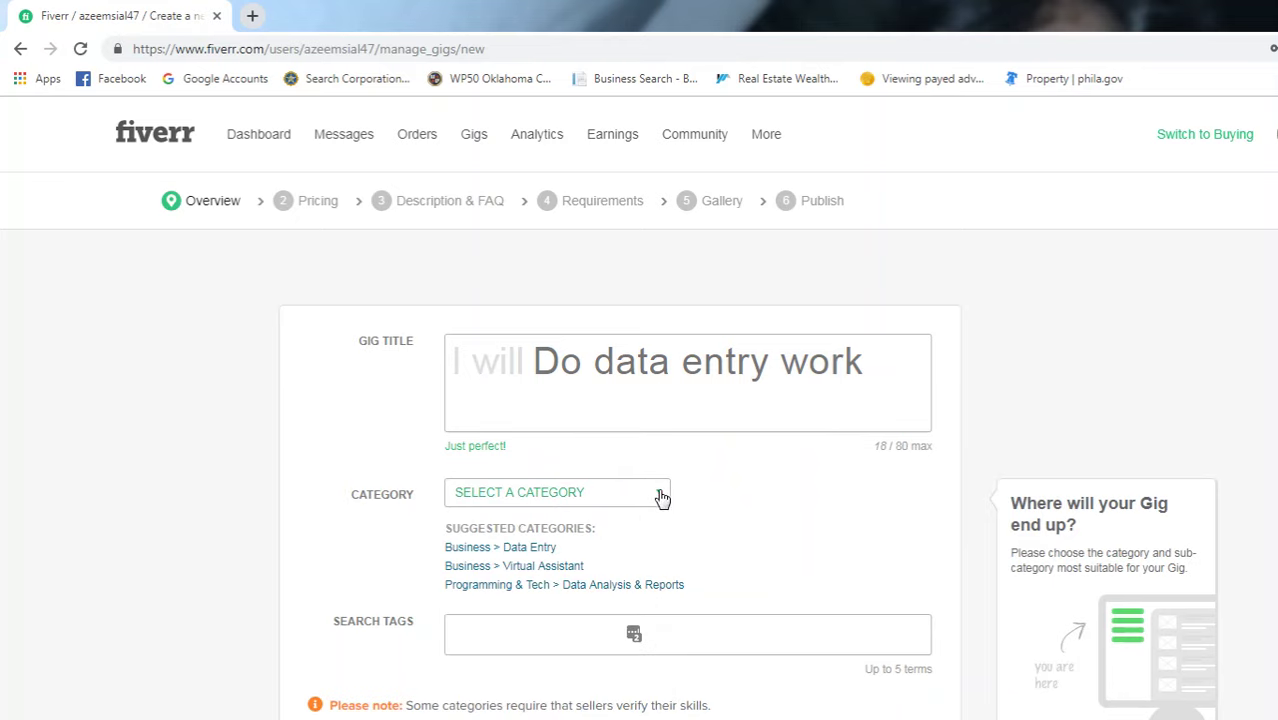
pyautogui.click(501, 548)
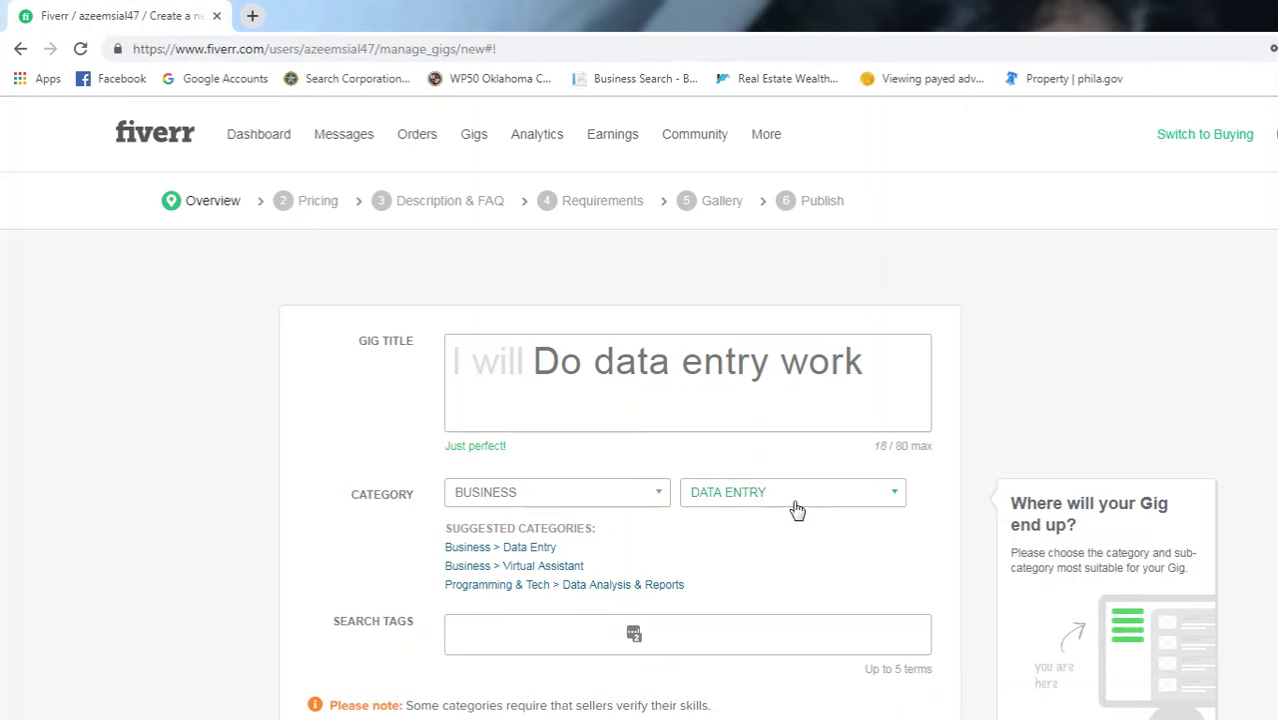
# Step: Add the search tags "data entry" and "virtual assistant", and save the overview to continue to pricing
pyautogui.scroll(-2, 793, 527)
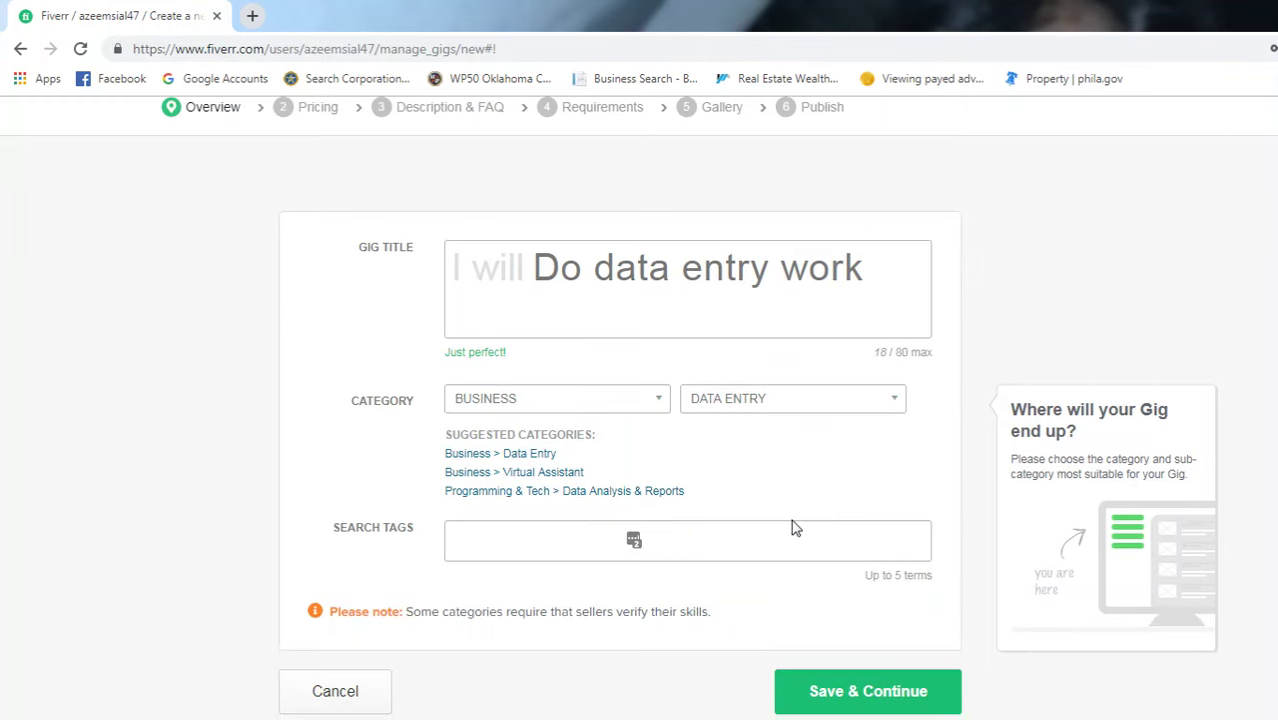
pyautogui.click(520, 451)
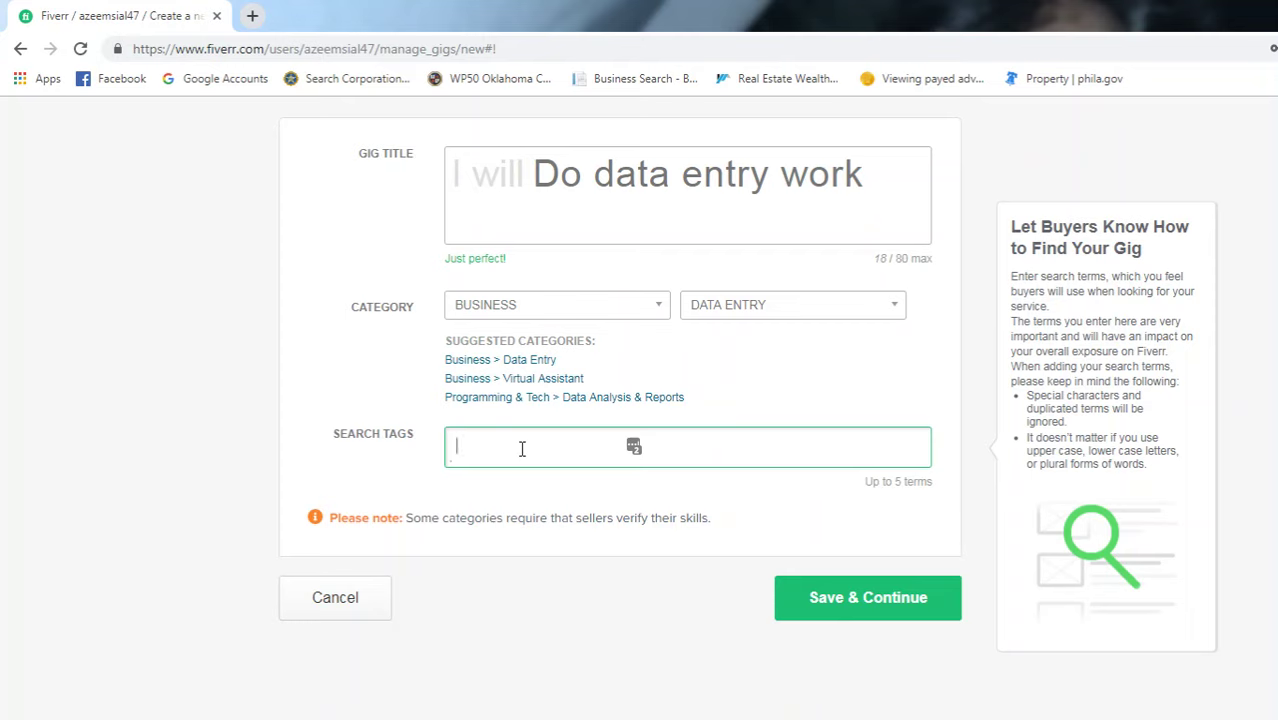
pyautogui.write('data ')
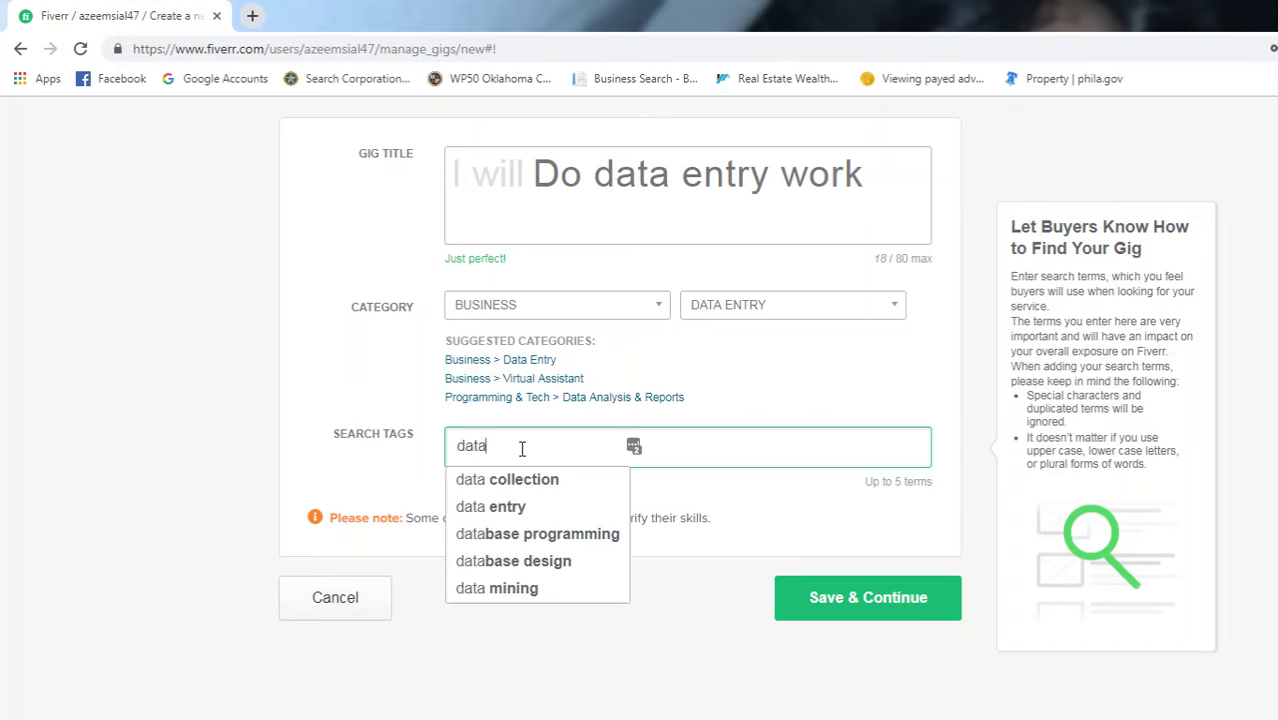
pyautogui.write('entry')
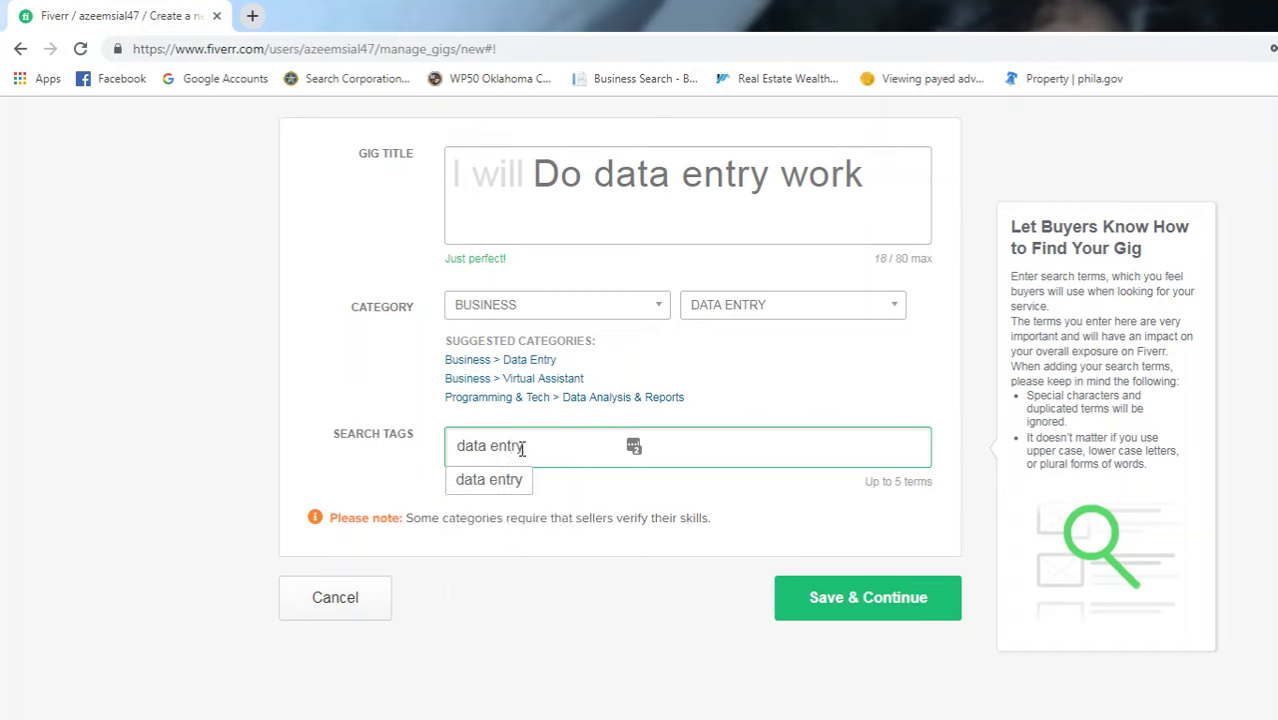
pyautogui.press('Return')
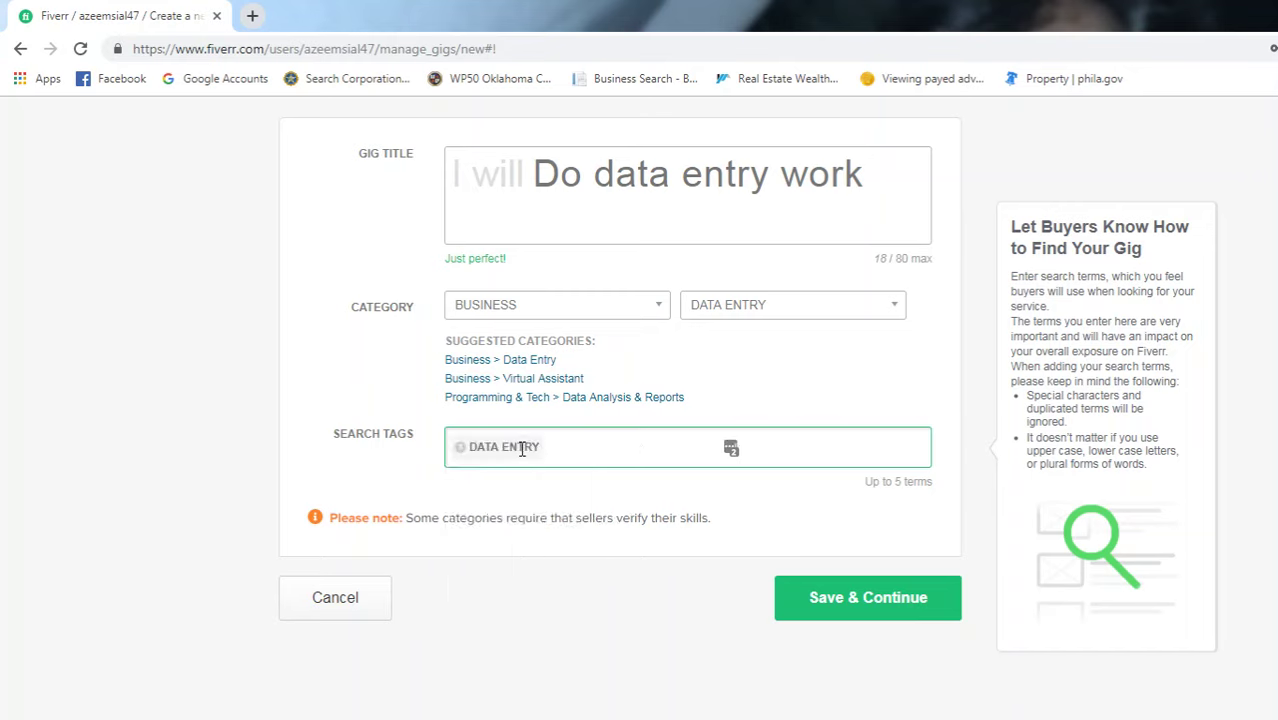
pyautogui.write('virtual assistant')
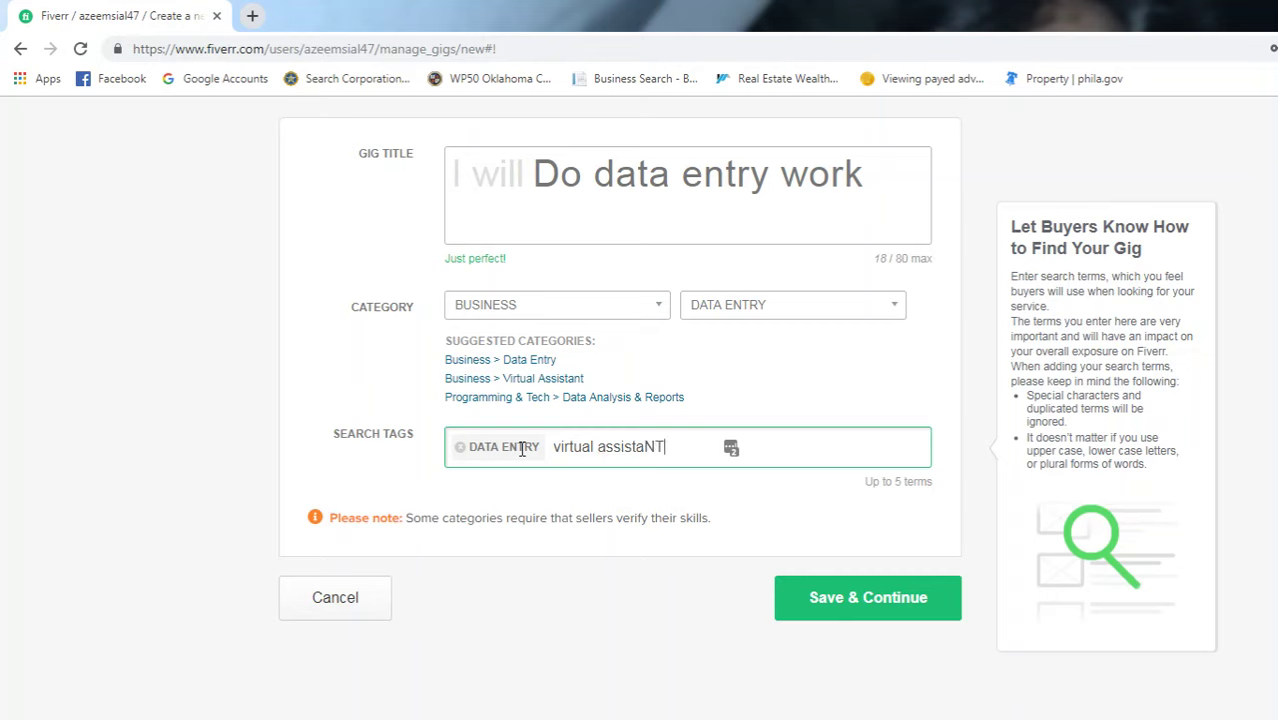
pyautogui.press('Return')
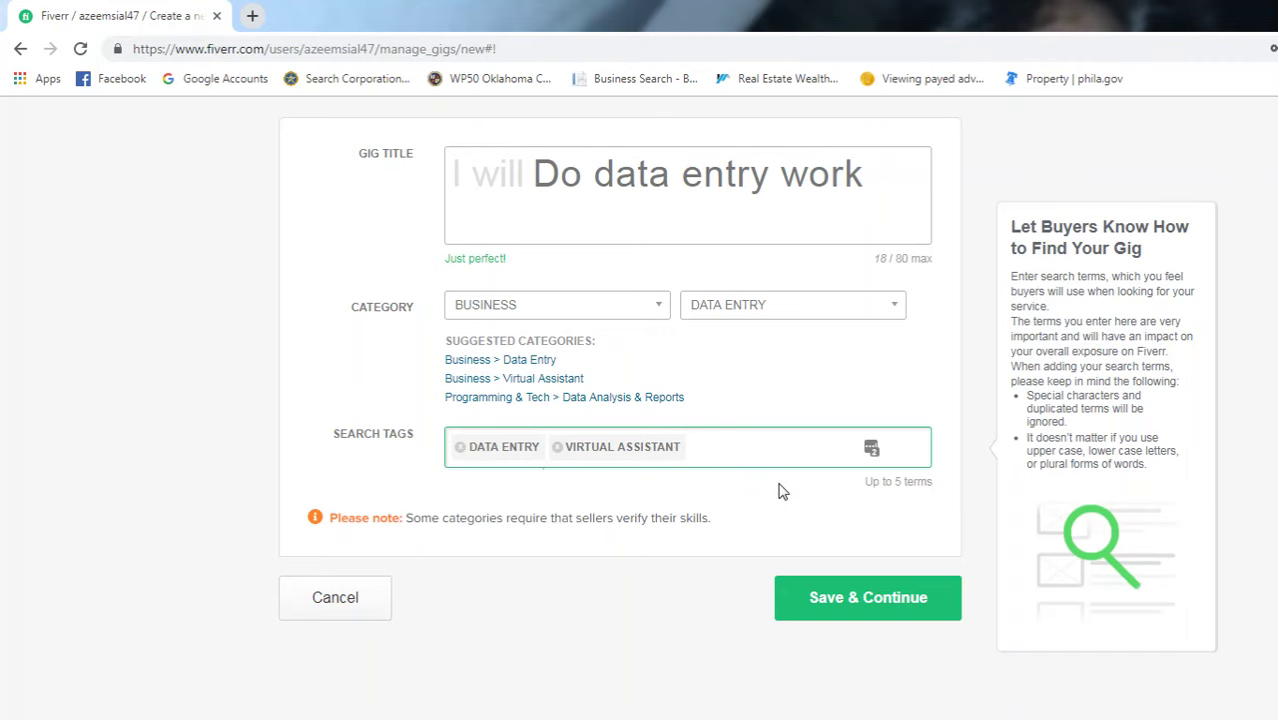
pyautogui.click(820, 599)
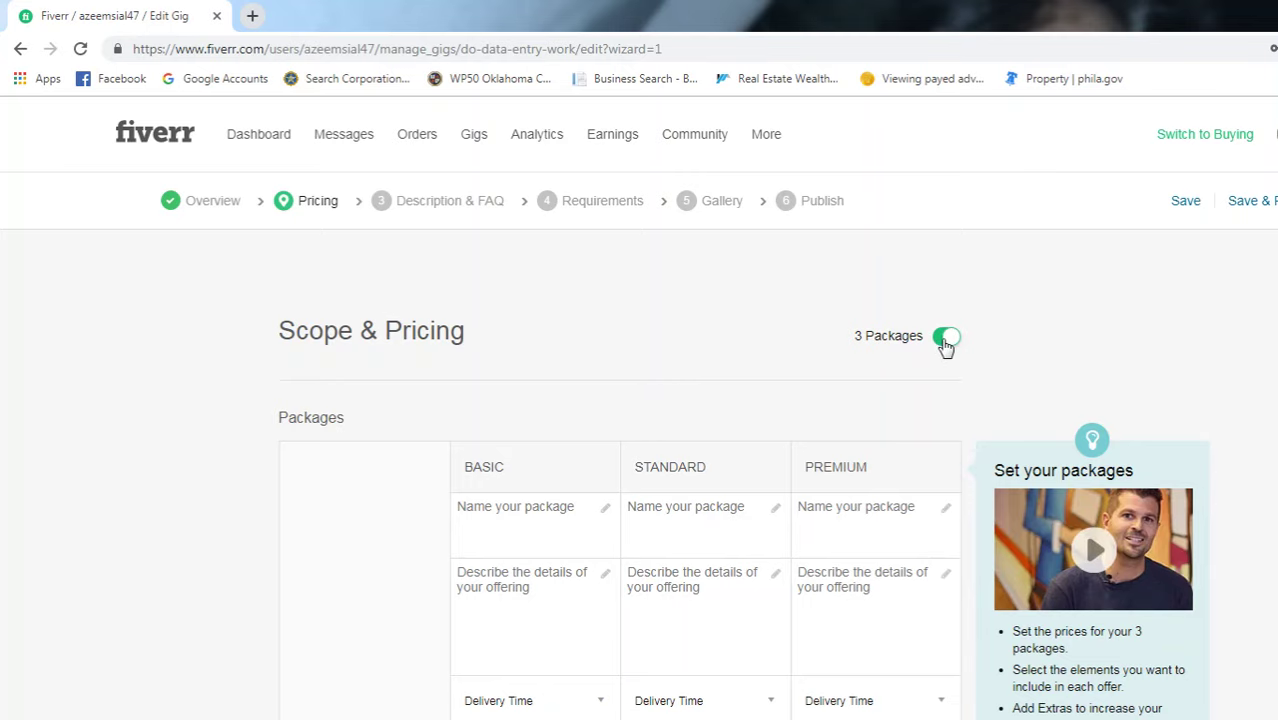
# Step: Turn off the 3 Packages option to look over the single-package layout, and turn it back on
pyautogui.scroll(-4, 913, 371)
pyautogui.scroll(-6, 916, 378)
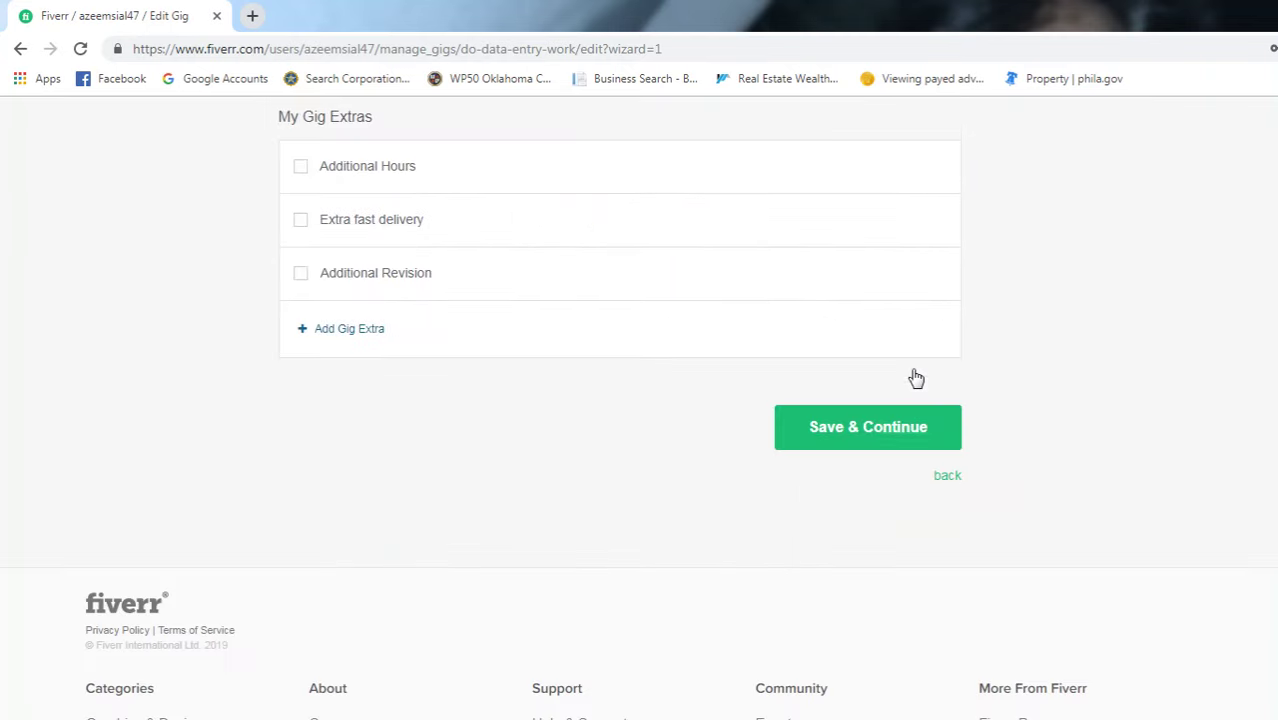
pyautogui.scroll(10, 914, 375)
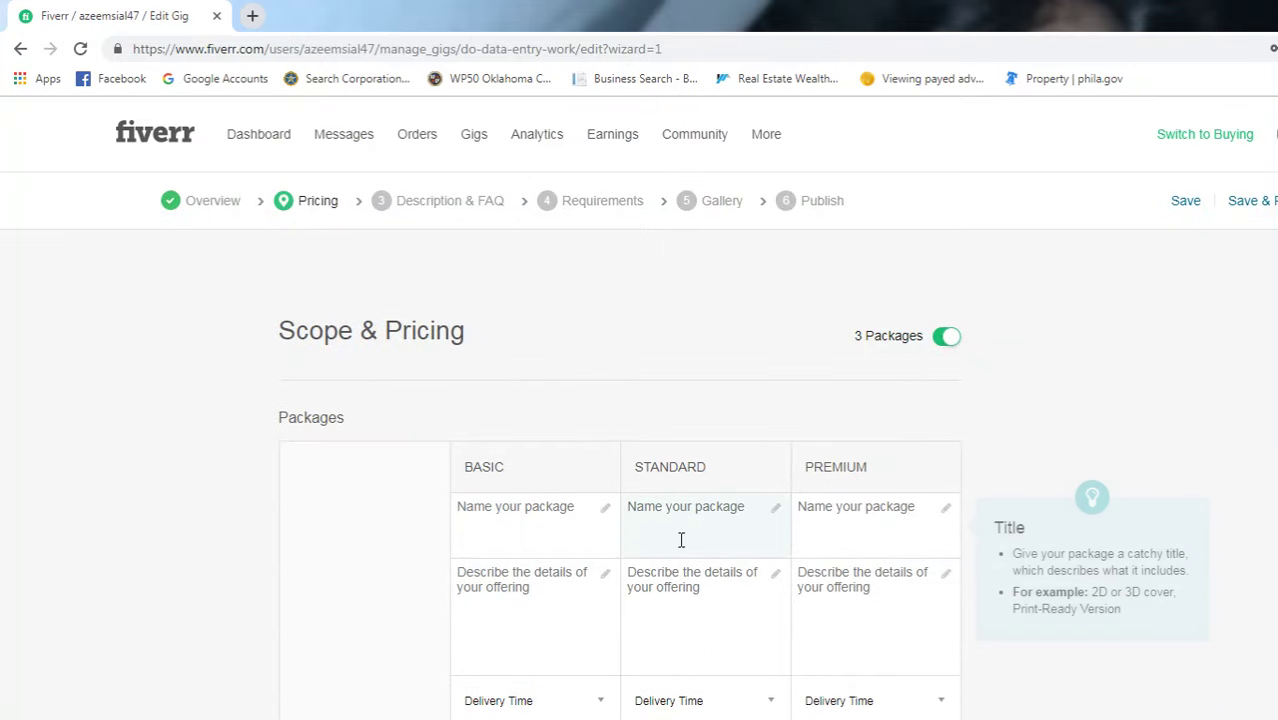
pyautogui.click(946, 339)
pyautogui.scroll(-1, 882, 391)
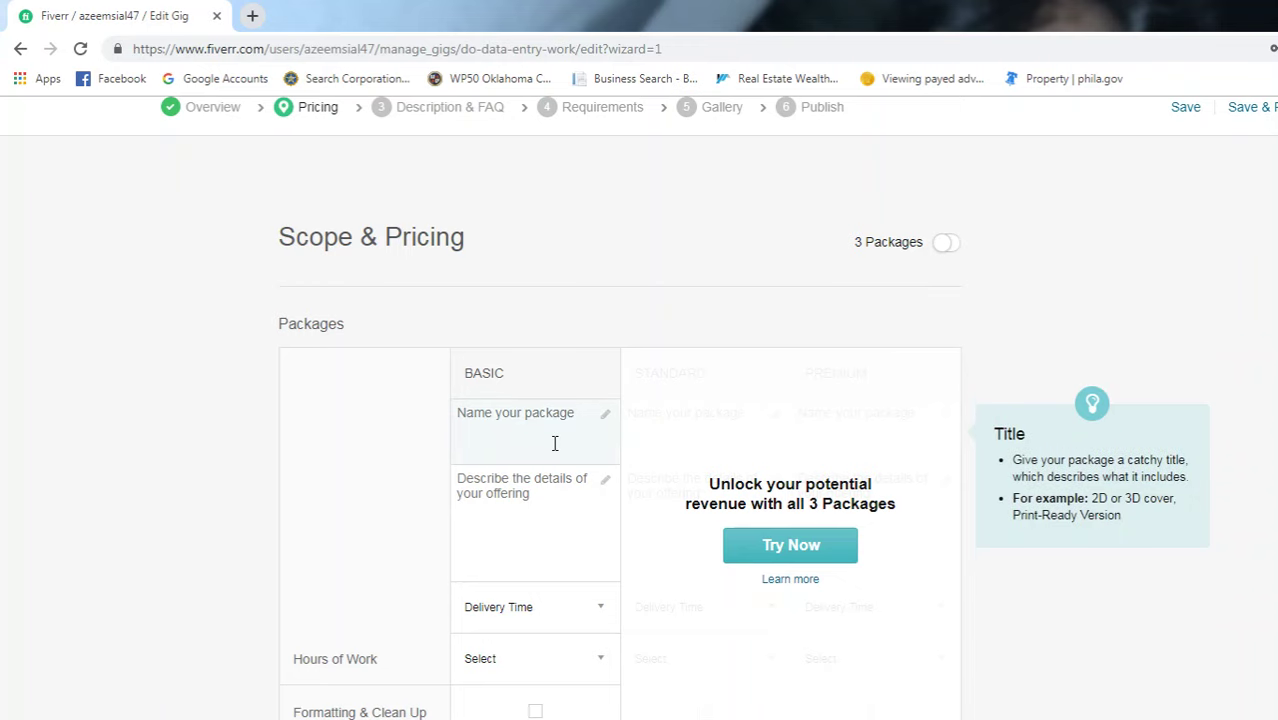
pyautogui.scroll(-2, 552, 440)
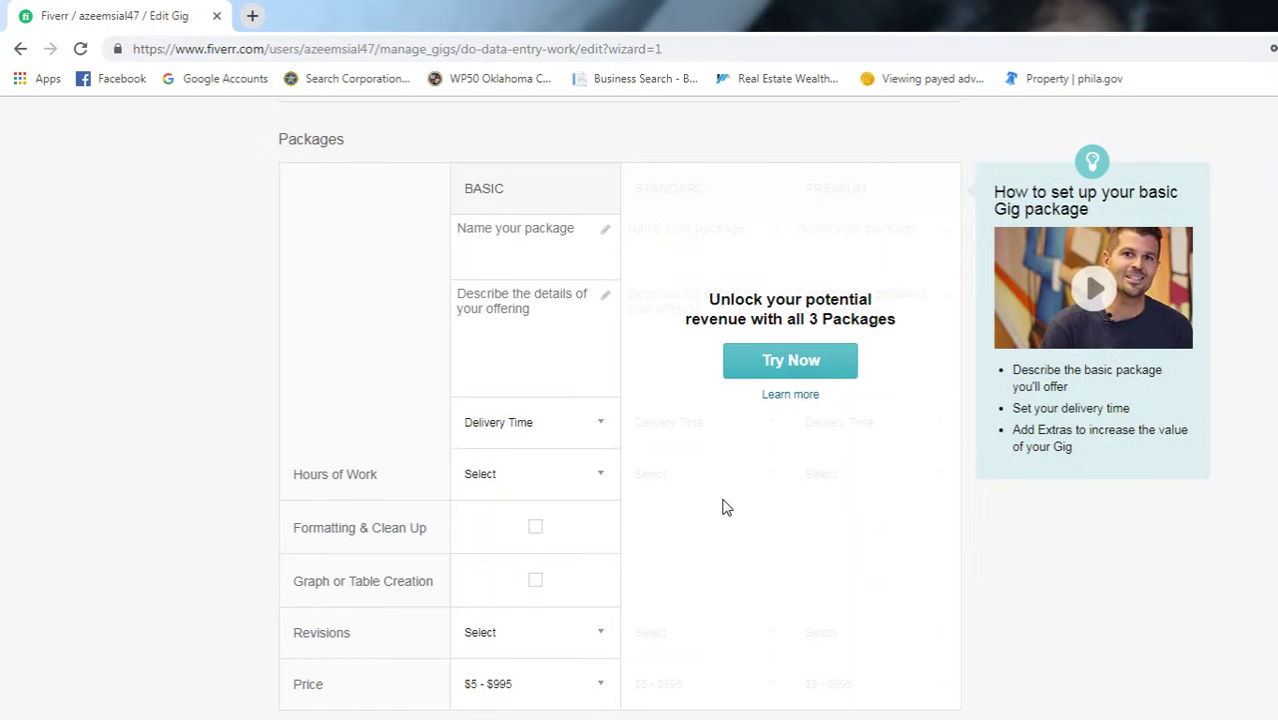
pyautogui.scroll(2, 722, 505)
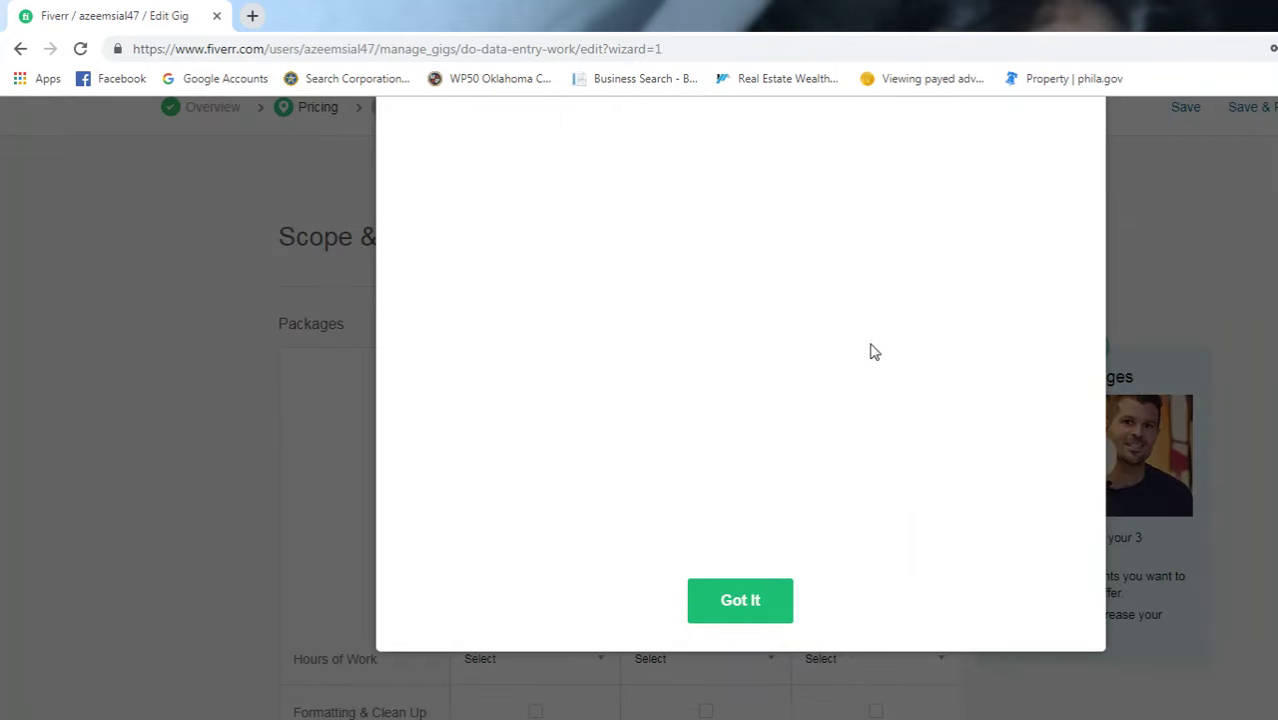
pyautogui.click(765, 695)
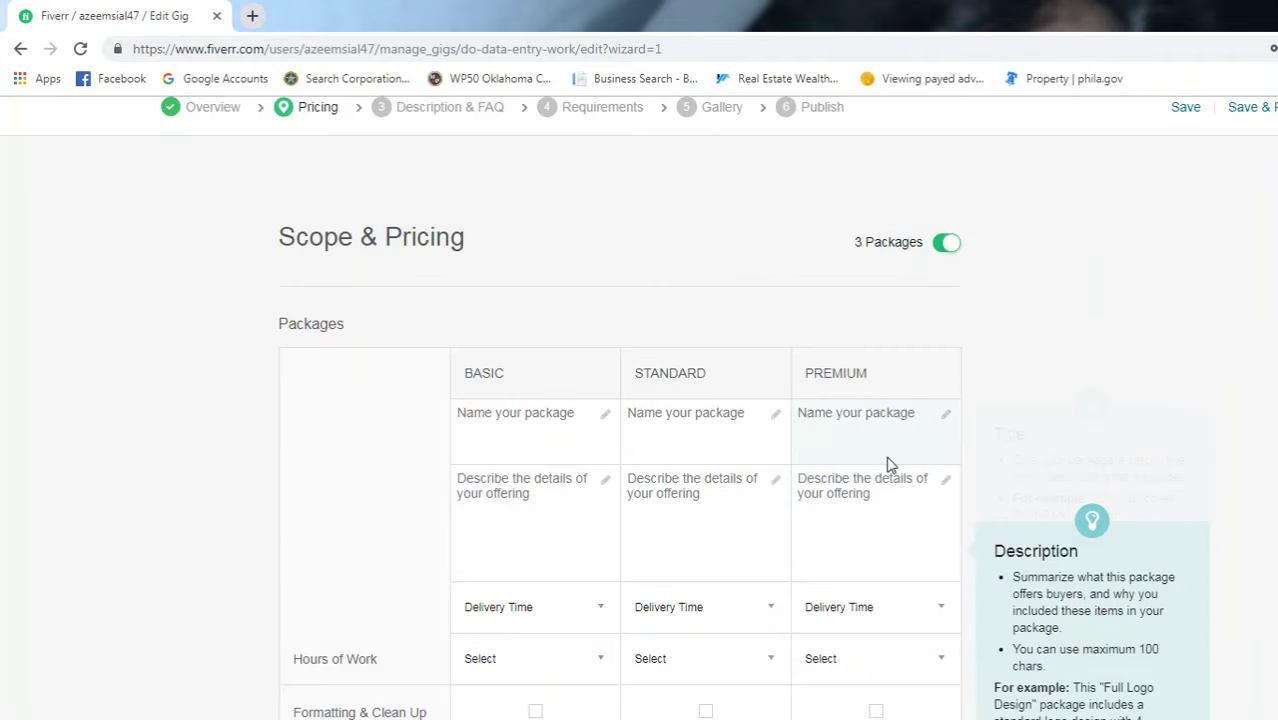
# Step: Name the three packages "Basic", "Standard" and "Premium"
pyautogui.click(543, 429)
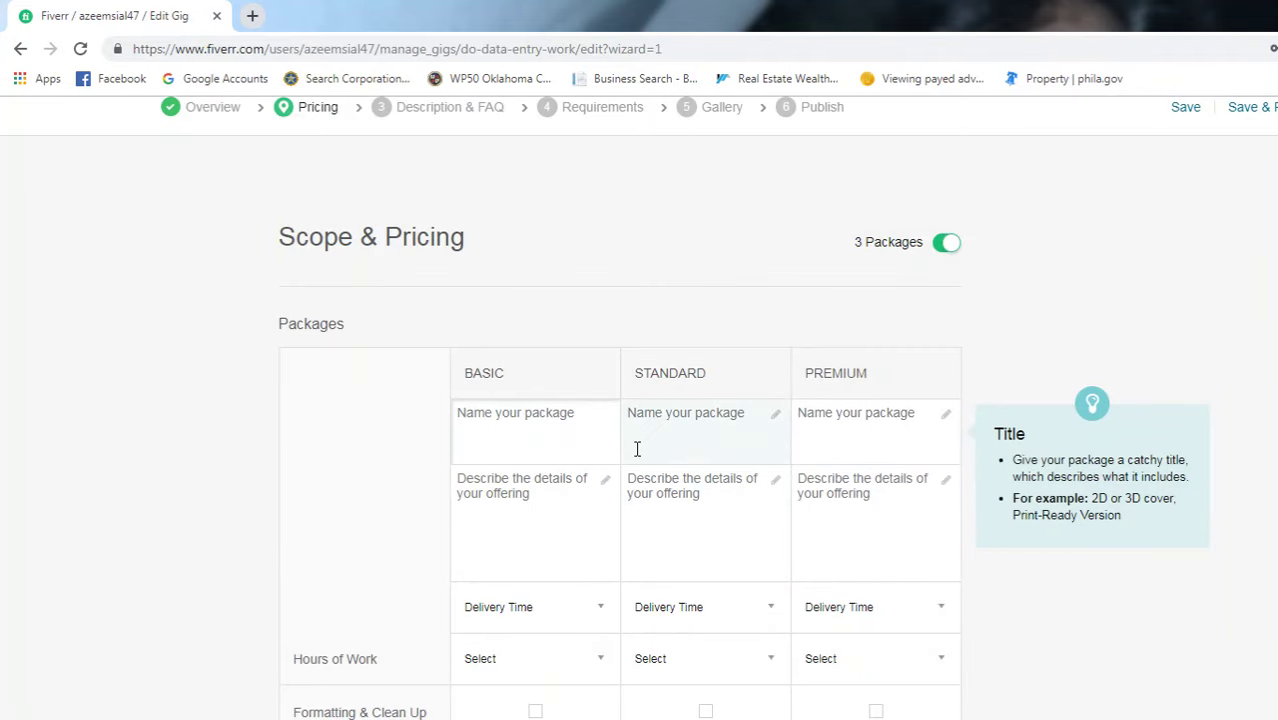
pyautogui.write('b')
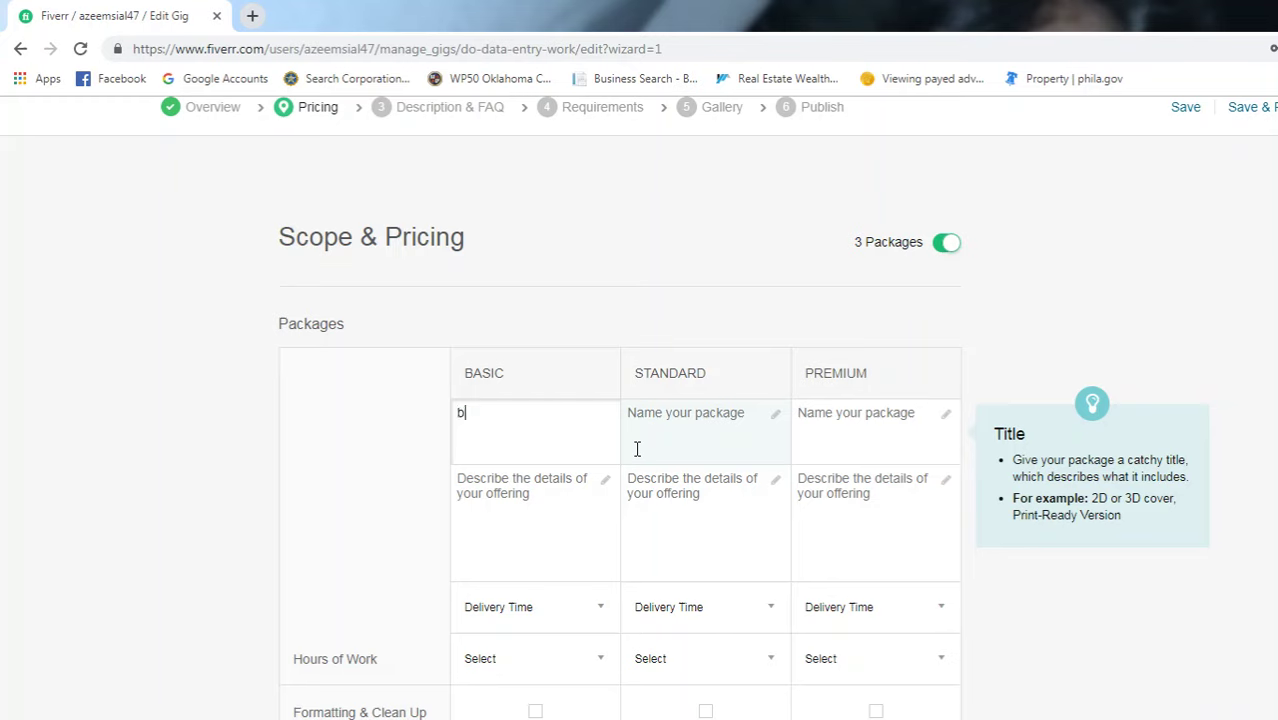
pyautogui.press('BackSpace')
pyautogui.press('BackSpace')
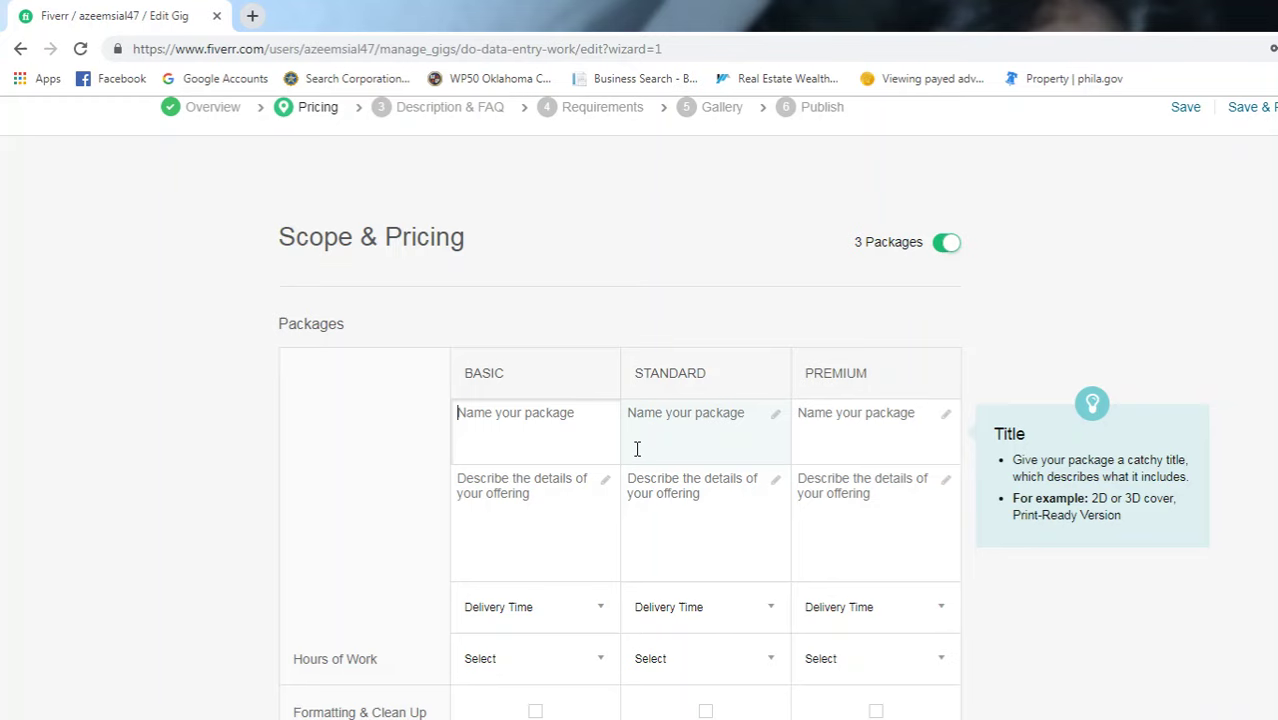
pyautogui.write('Basic')
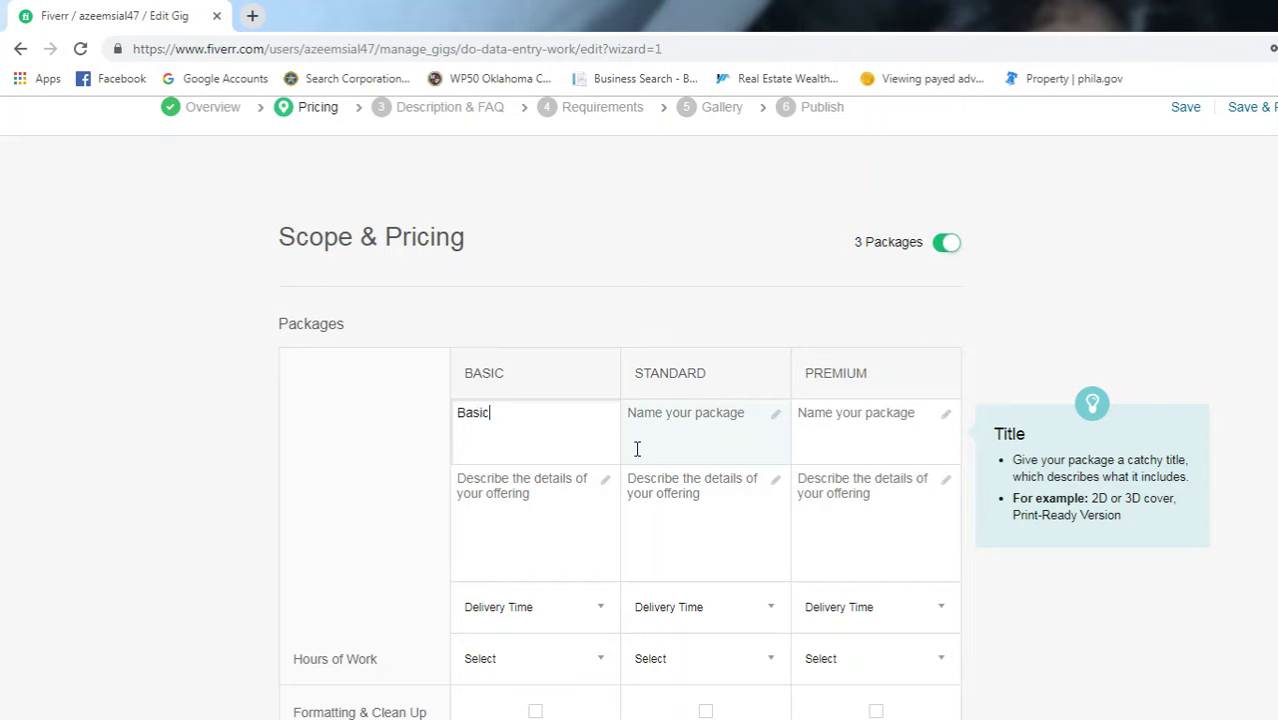
pyautogui.click(685, 422)
pyautogui.write('Standard')
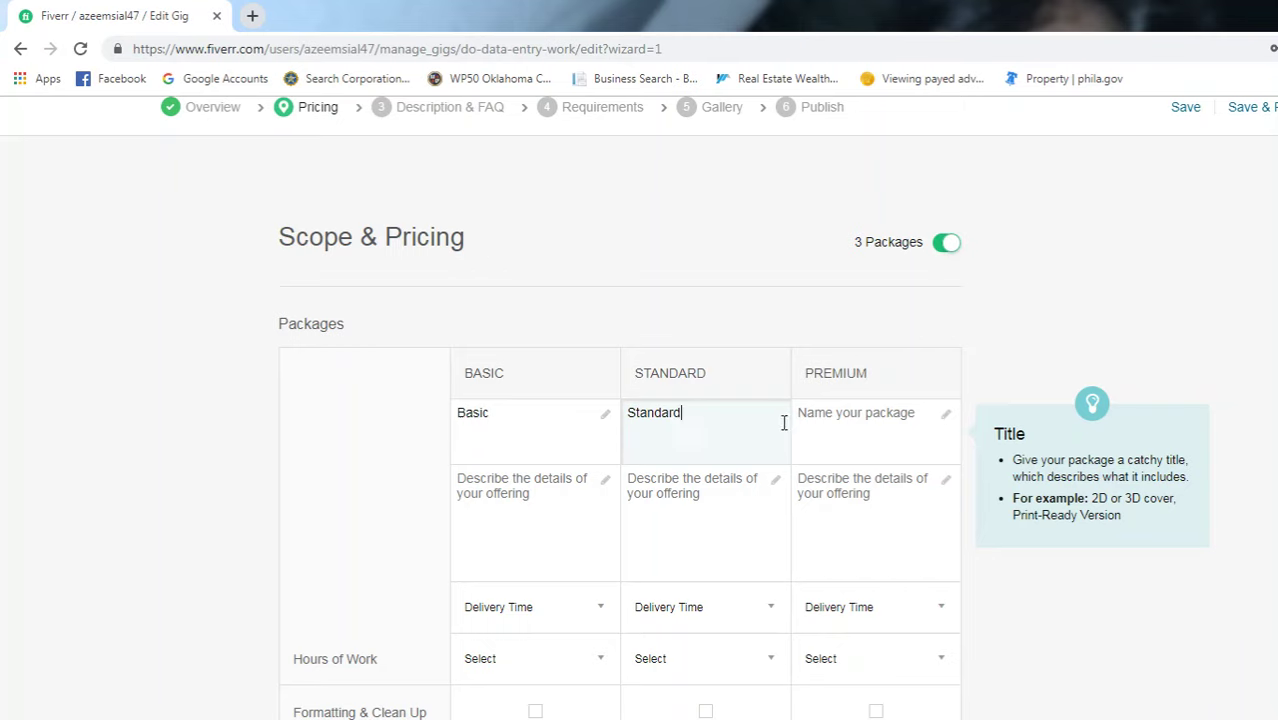
pyautogui.click(836, 426)
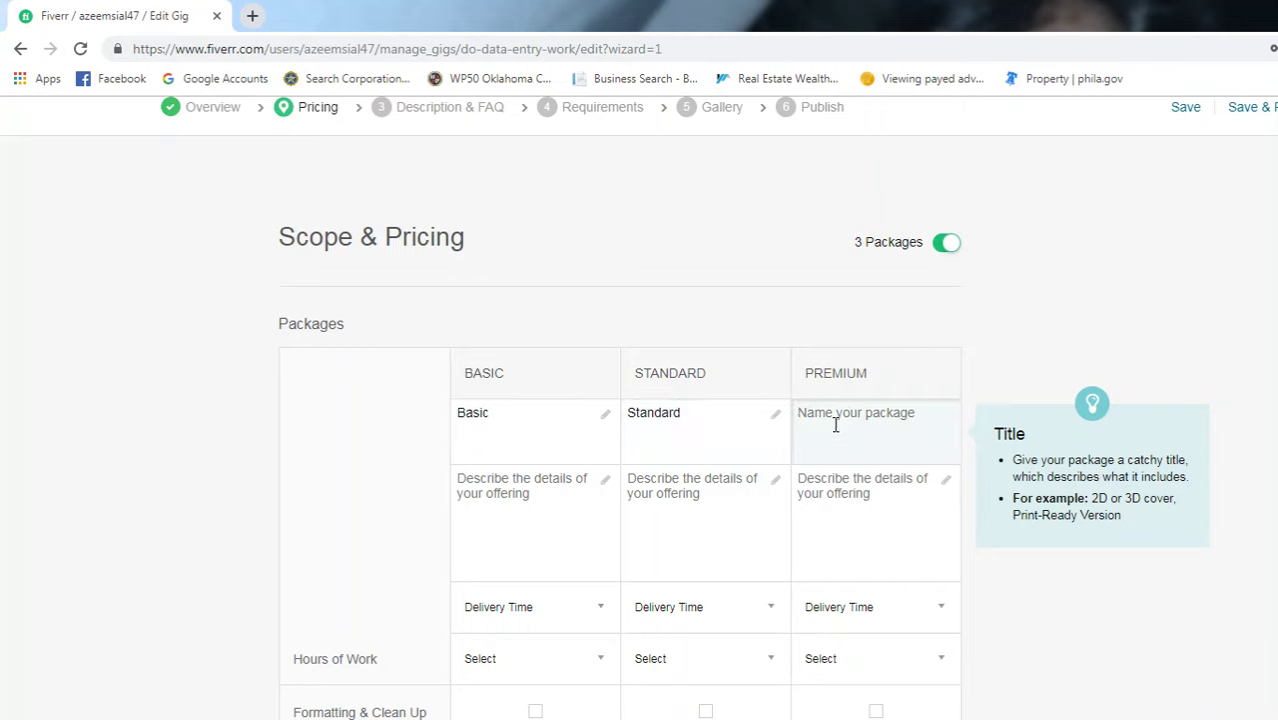
pyautogui.write('Premium')
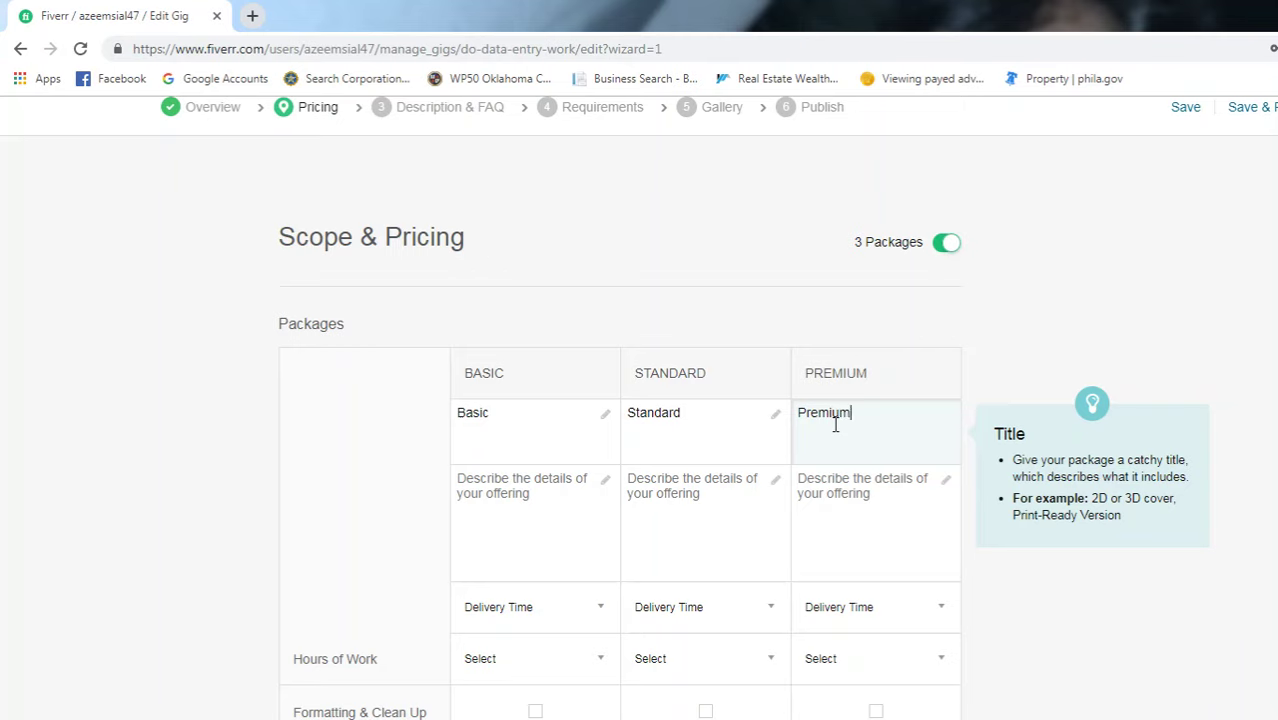
# Step: Describe the Basic package as "Online data entry offline data entry excel work pdf to word"
pyautogui.click(537, 502)
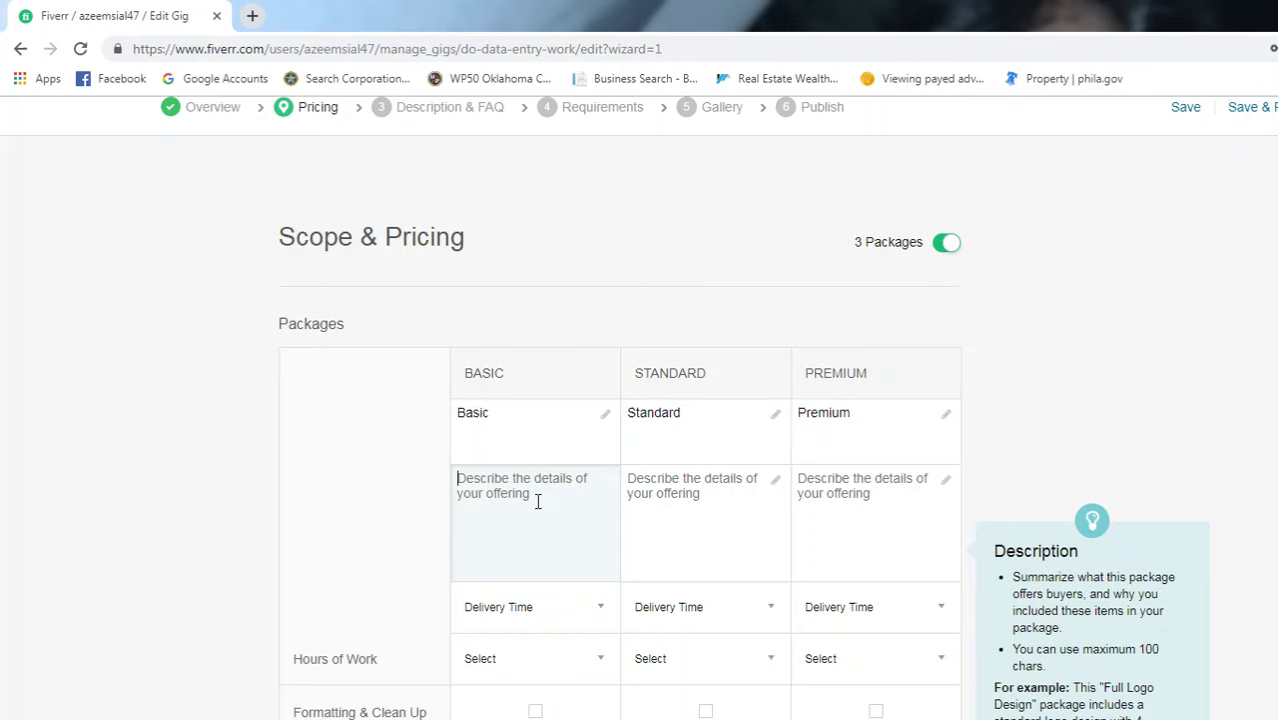
pyautogui.write('O')
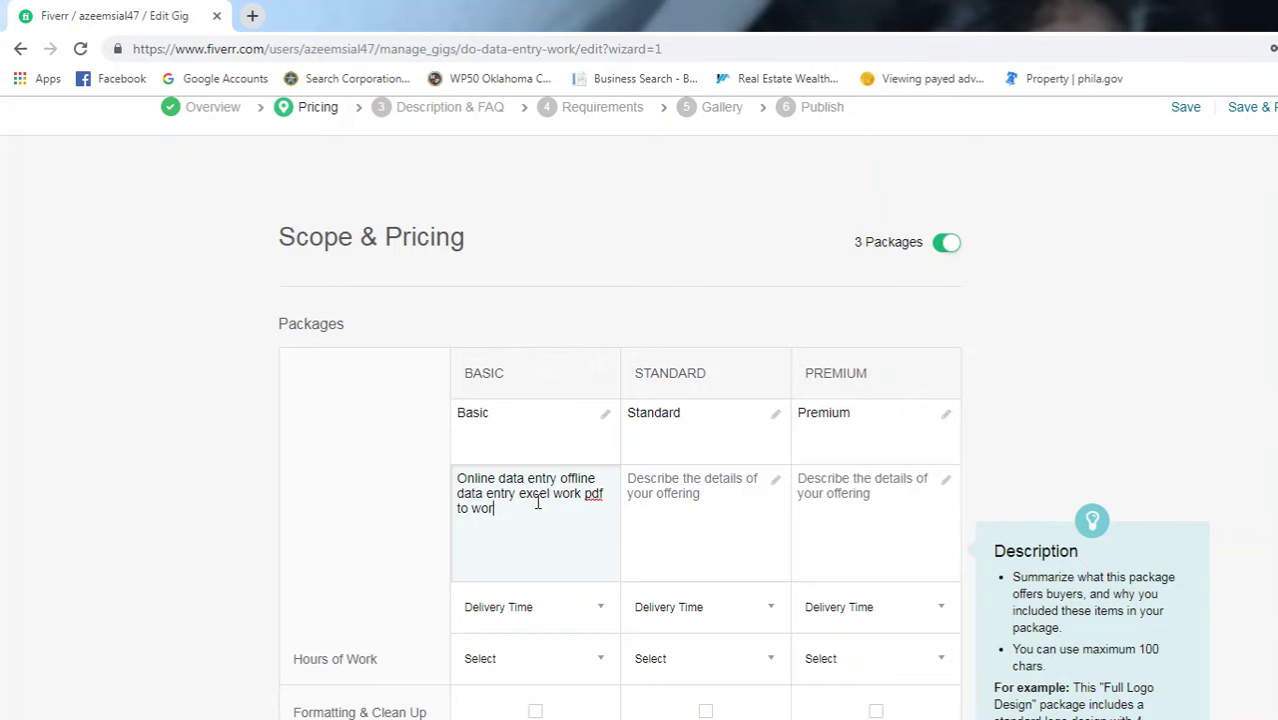
pyautogui.click(679, 497)
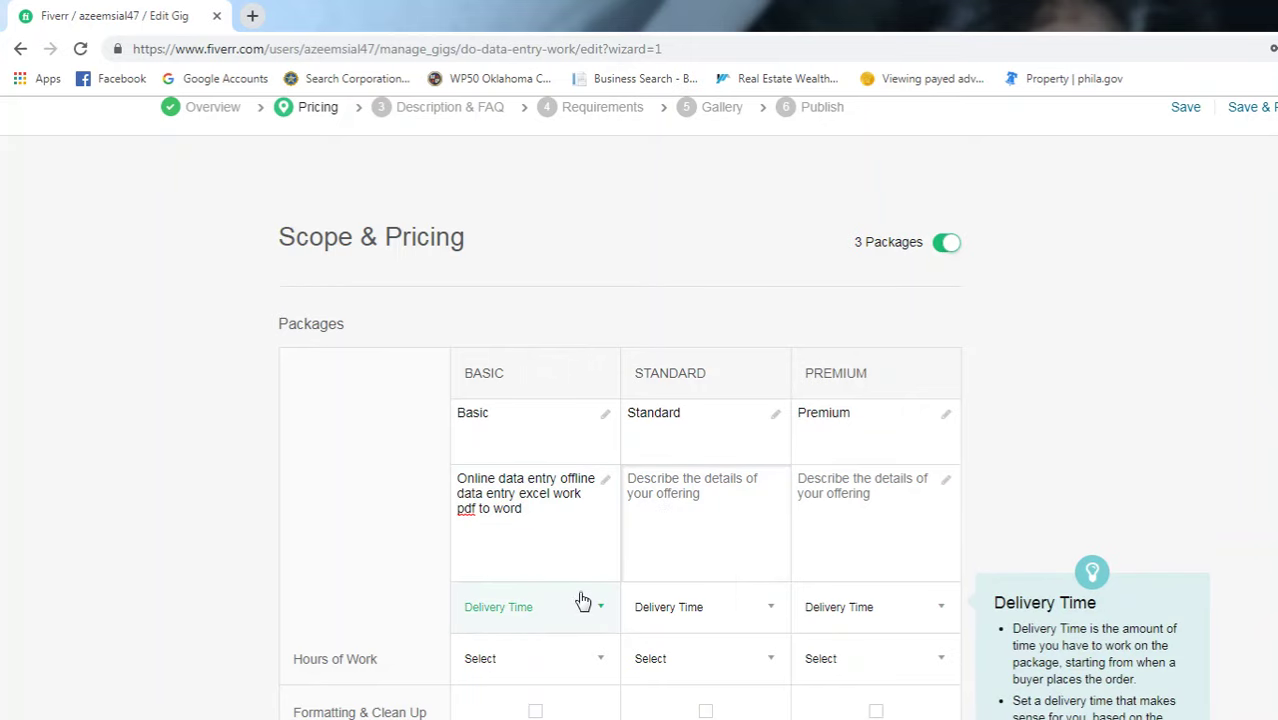
# Step: Set the Basic package's delivery time to 2 Days Delivery and its hours of work to 2
pyautogui.scroll(-1, 585, 600)
pyautogui.click(585, 520)
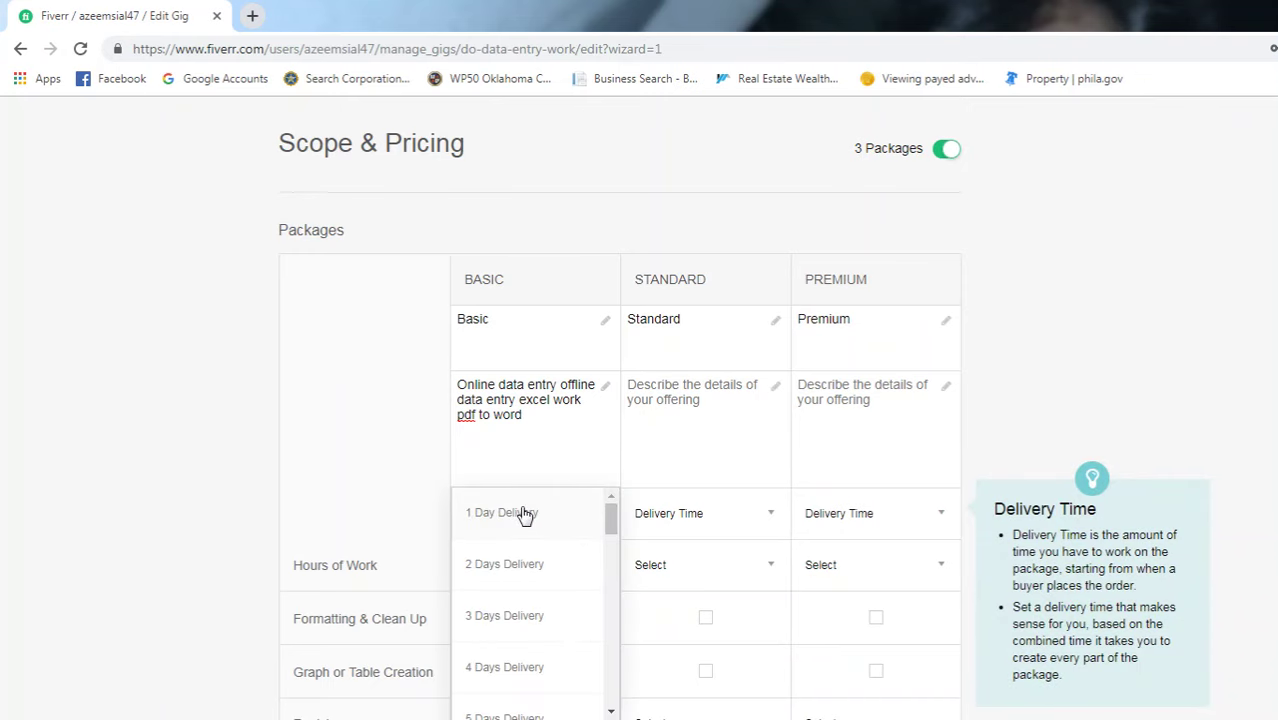
pyautogui.click(540, 563)
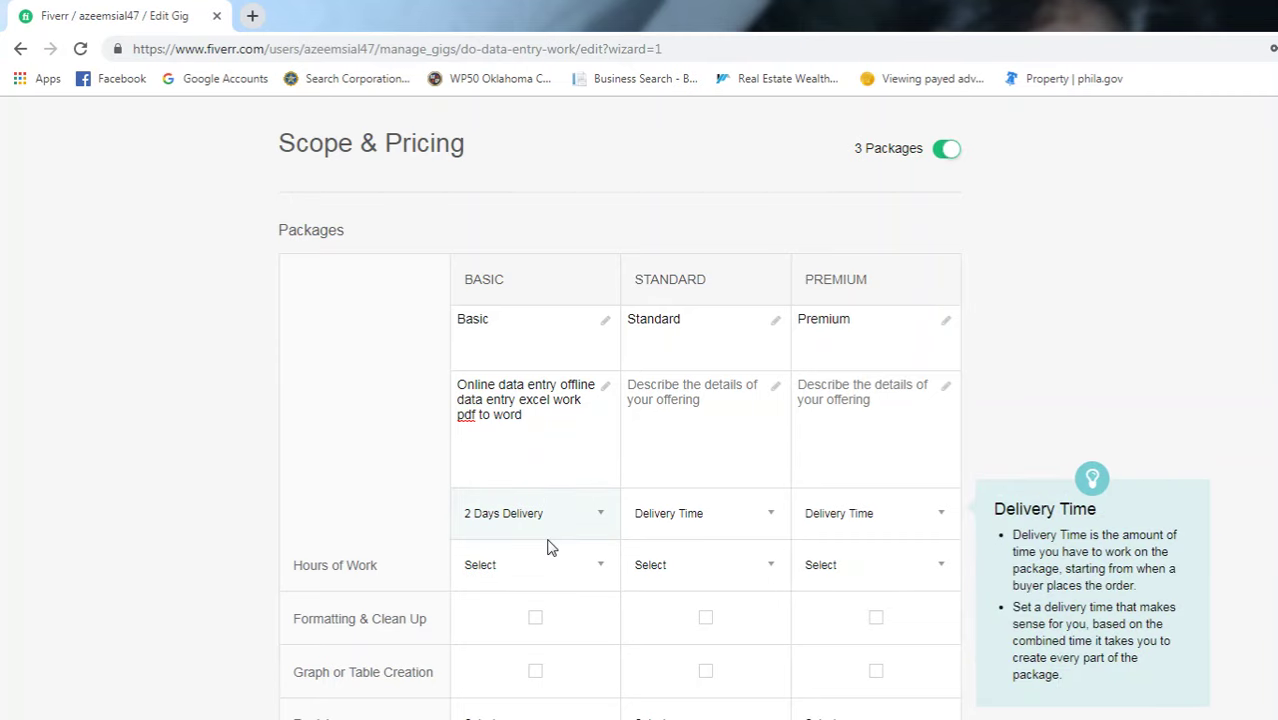
pyautogui.scroll(-1, 550, 545)
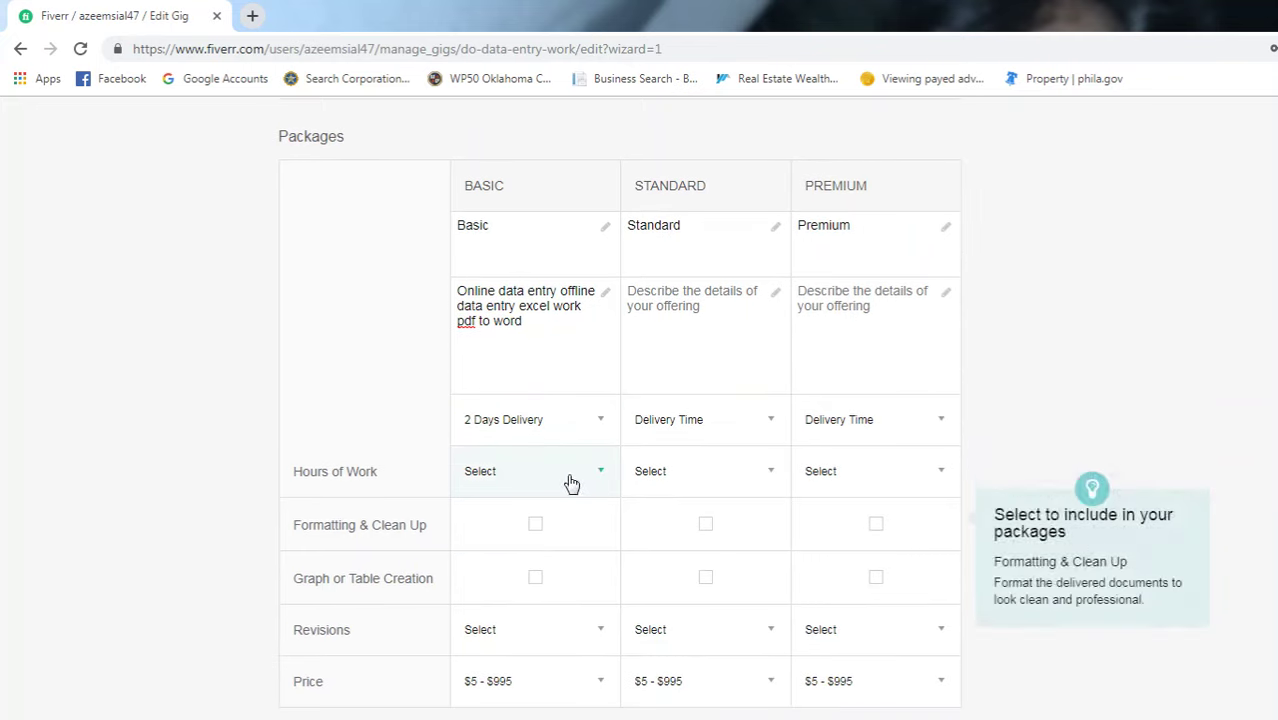
pyautogui.click(580, 470)
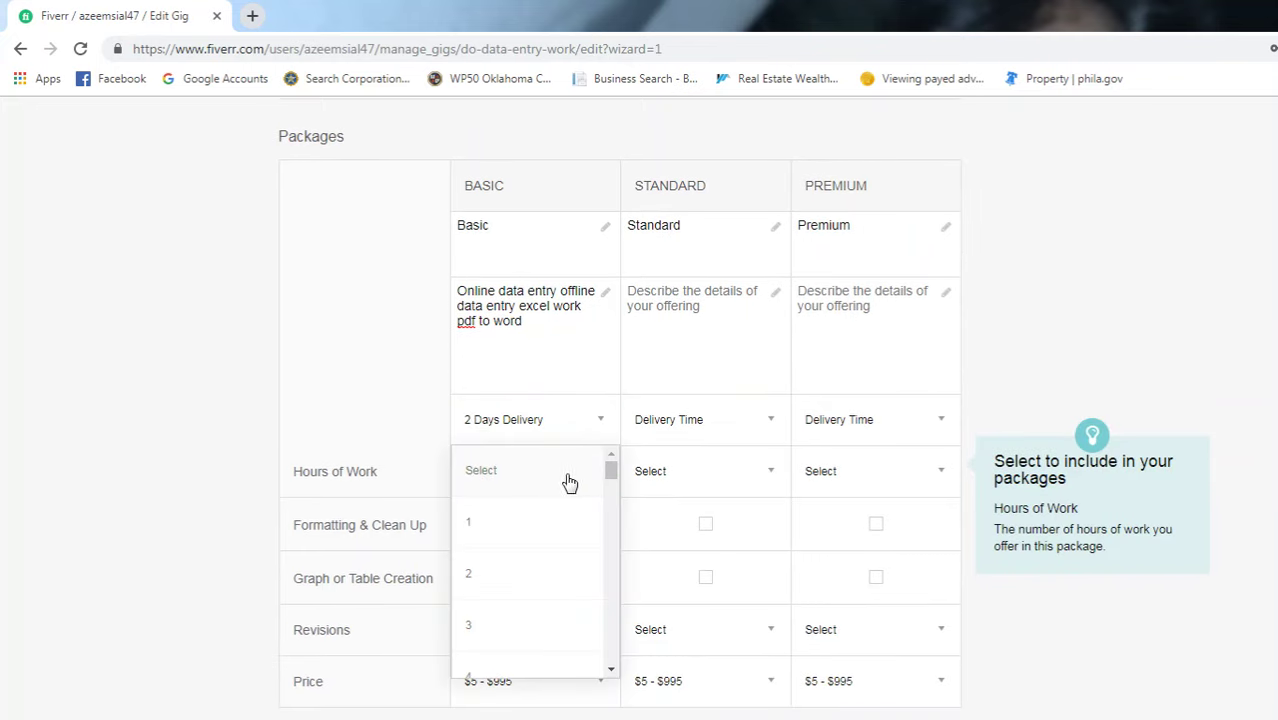
pyautogui.click(513, 592)
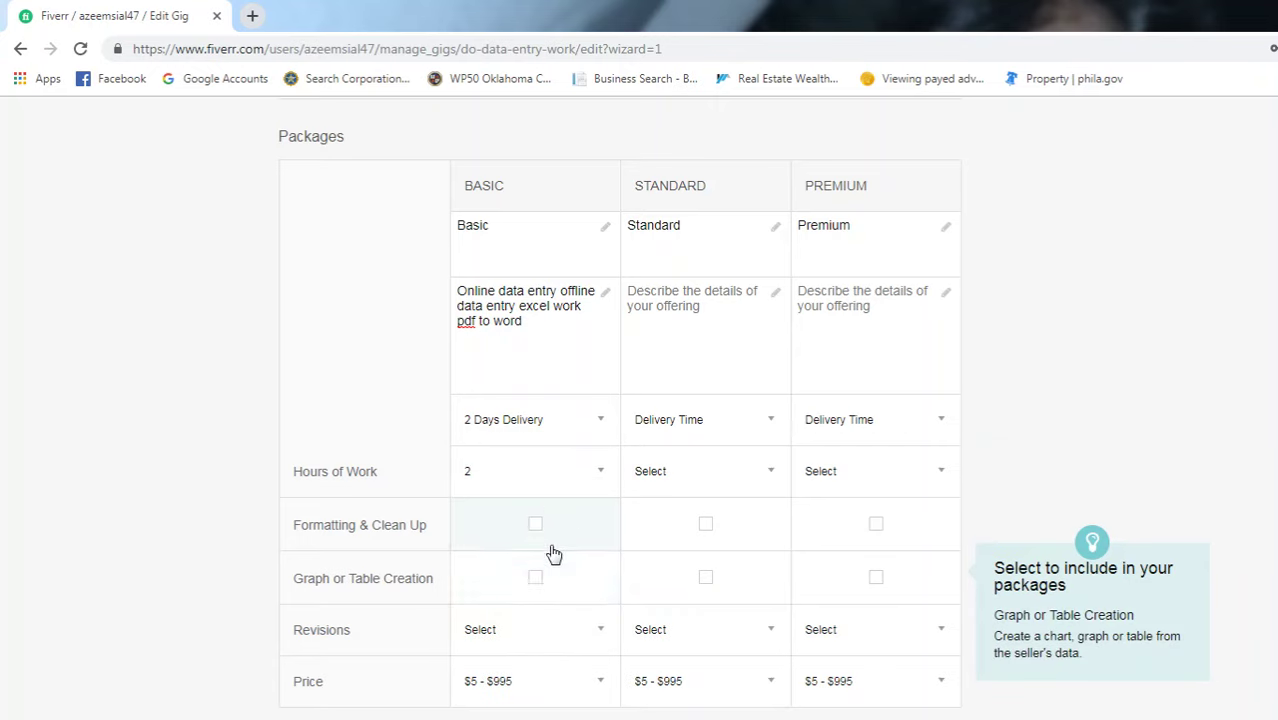
# Step: Set the Basic package's price to $5 and include Formatting & Clean Up and Graph or Table Creation in it
pyautogui.click(553, 683)
pyautogui.click(551, 685)
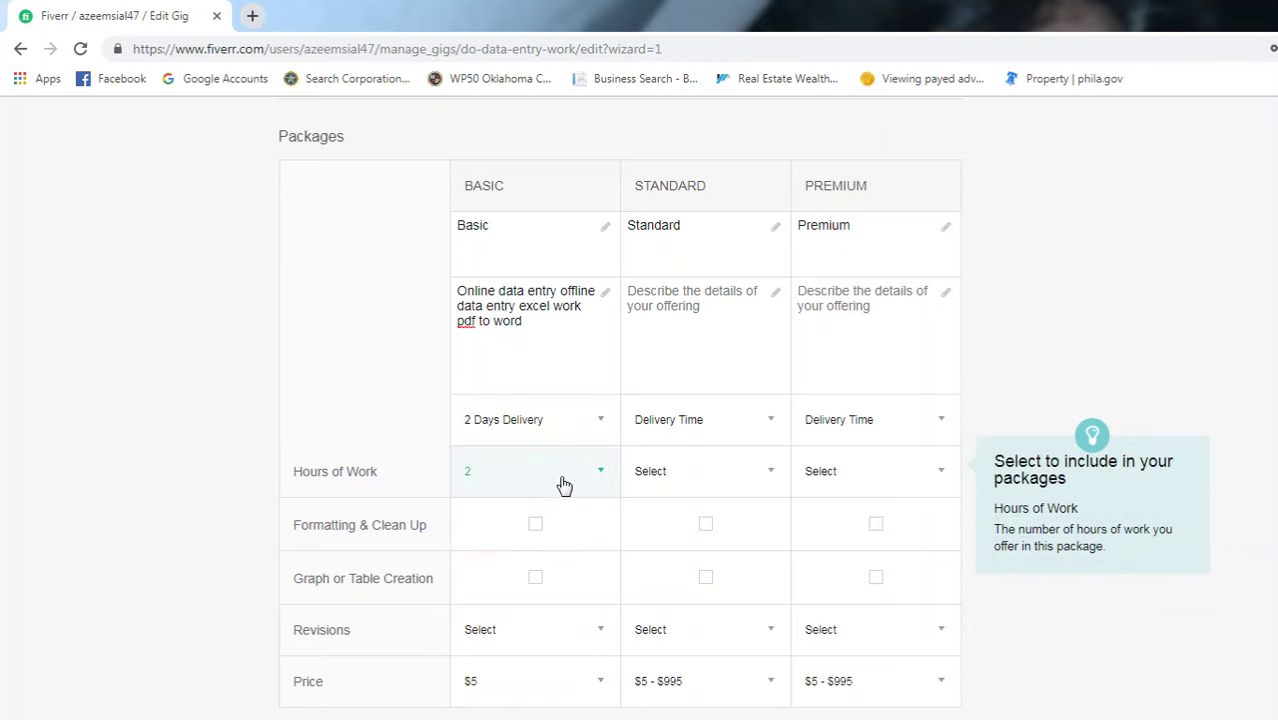
pyautogui.click(573, 355)
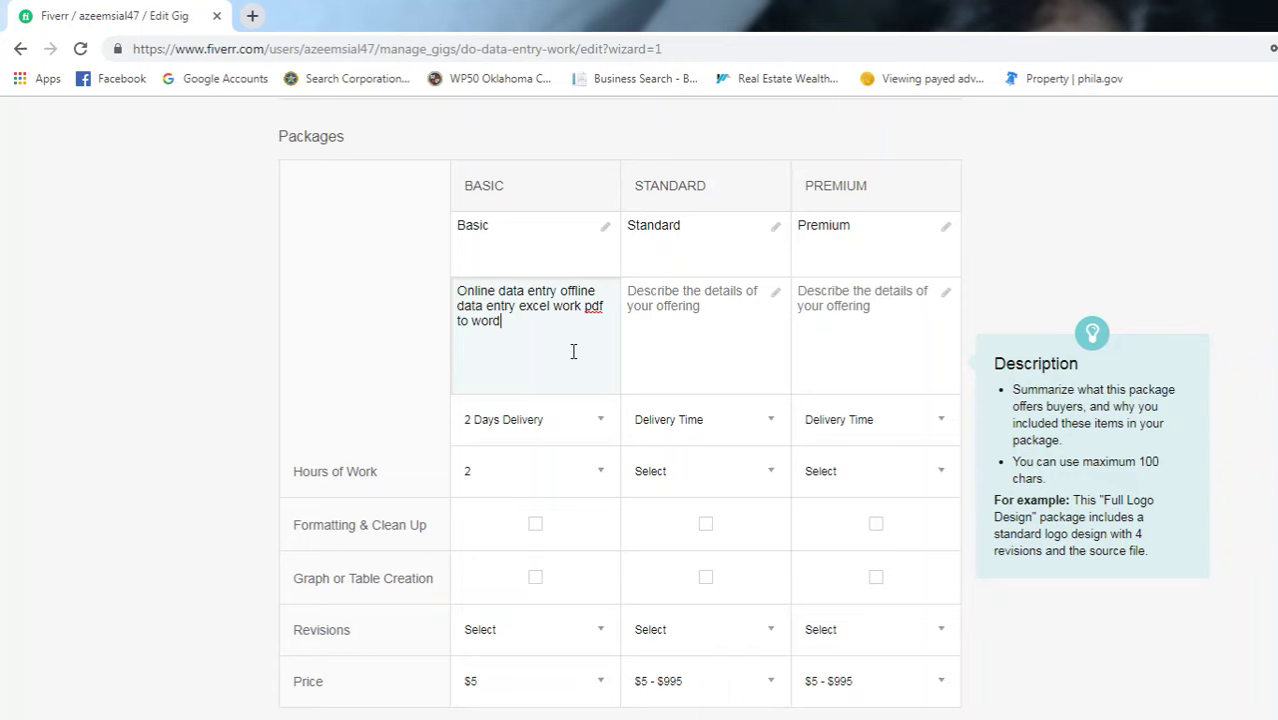
pyautogui.click(535, 524)
pyautogui.click(535, 577)
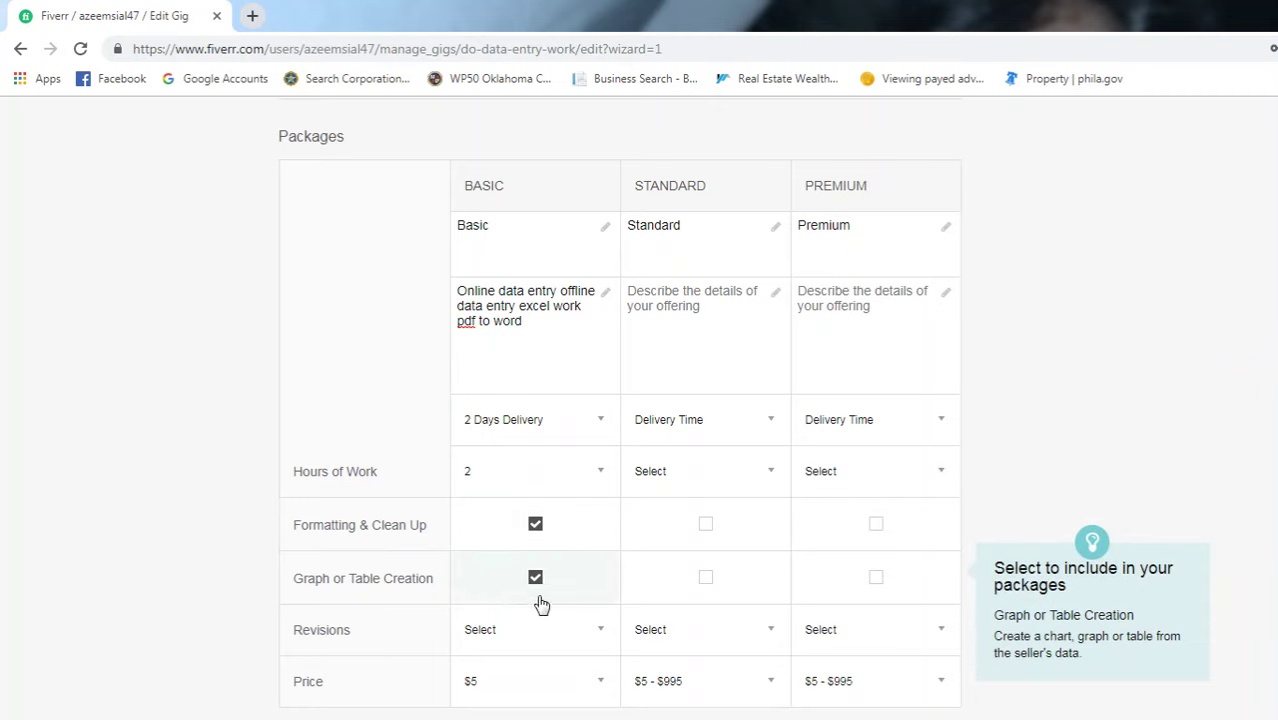
# Step: Set the number of revisions in the Basic package to Unlimited
pyautogui.click(556, 632)
pyautogui.scroll(-1, 559, 636)
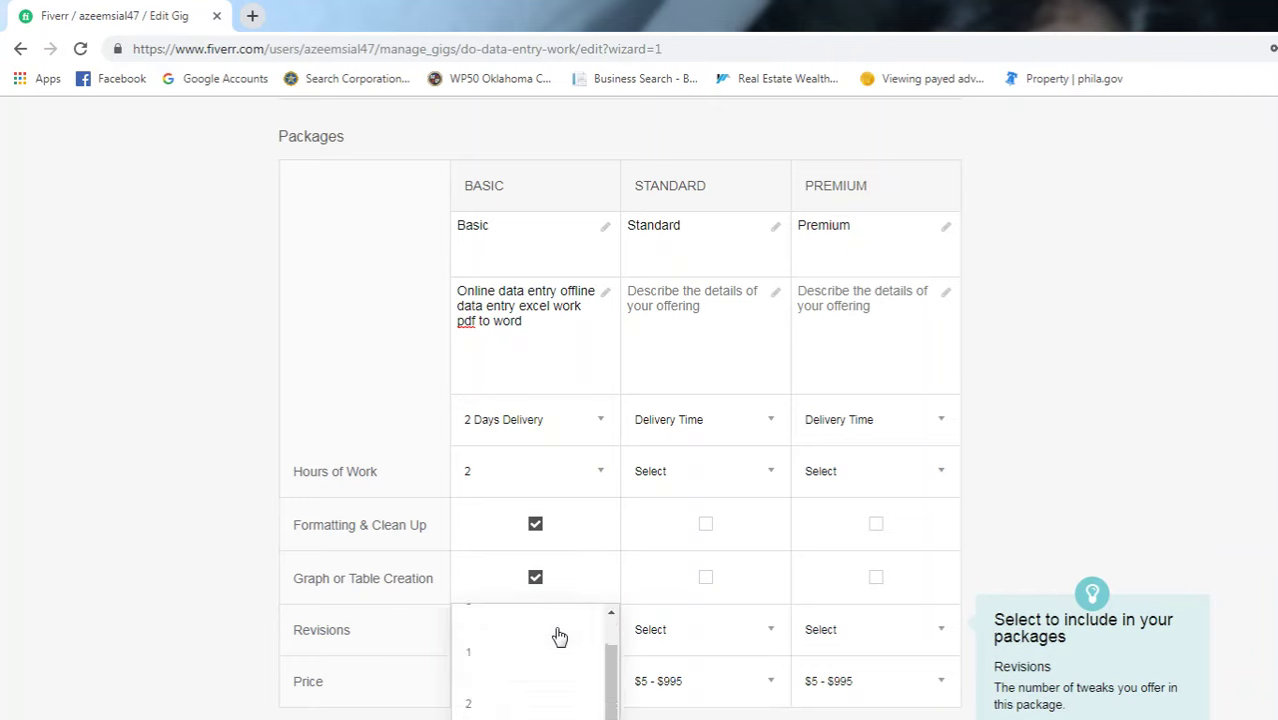
pyautogui.scroll(-3, 559, 636)
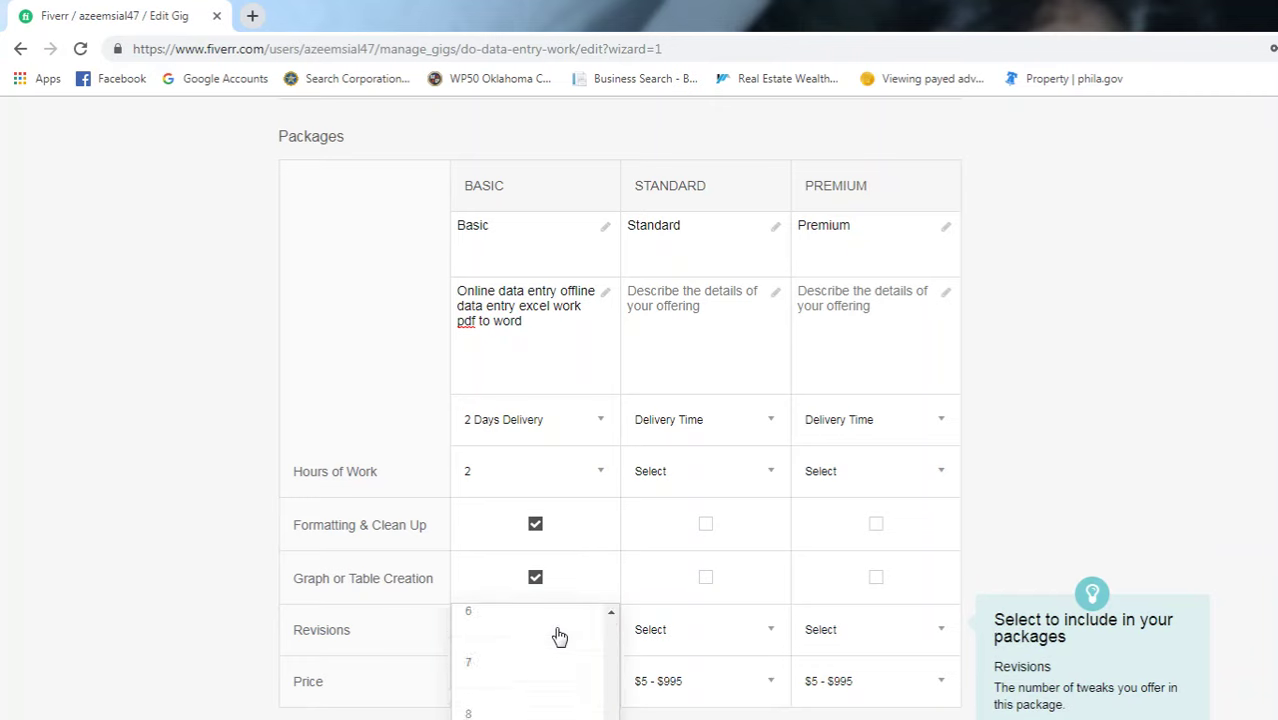
pyautogui.scroll(4, 560, 637)
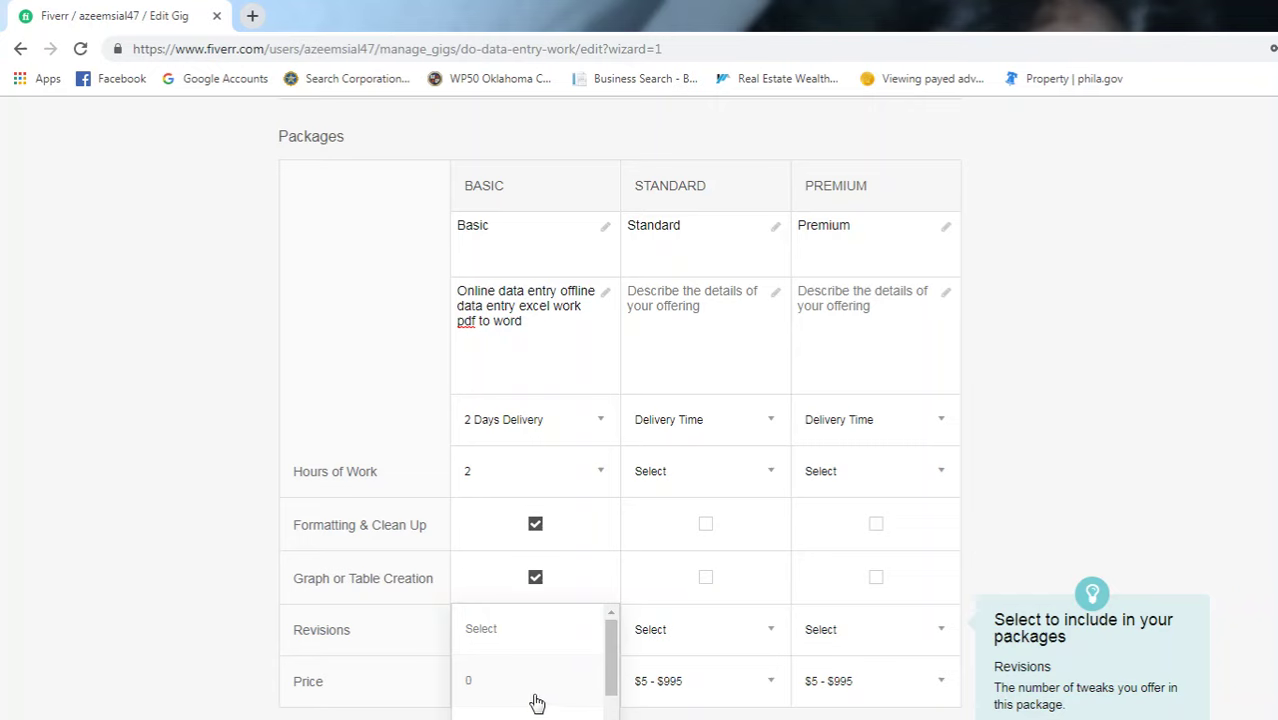
pyautogui.scroll(-1, 536, 703)
pyautogui.scroll(1, 531, 685)
pyautogui.click(522, 693)
pyautogui.click(585, 634)
pyautogui.scroll(-3, 549, 700)
pyautogui.scroll(3, 549, 703)
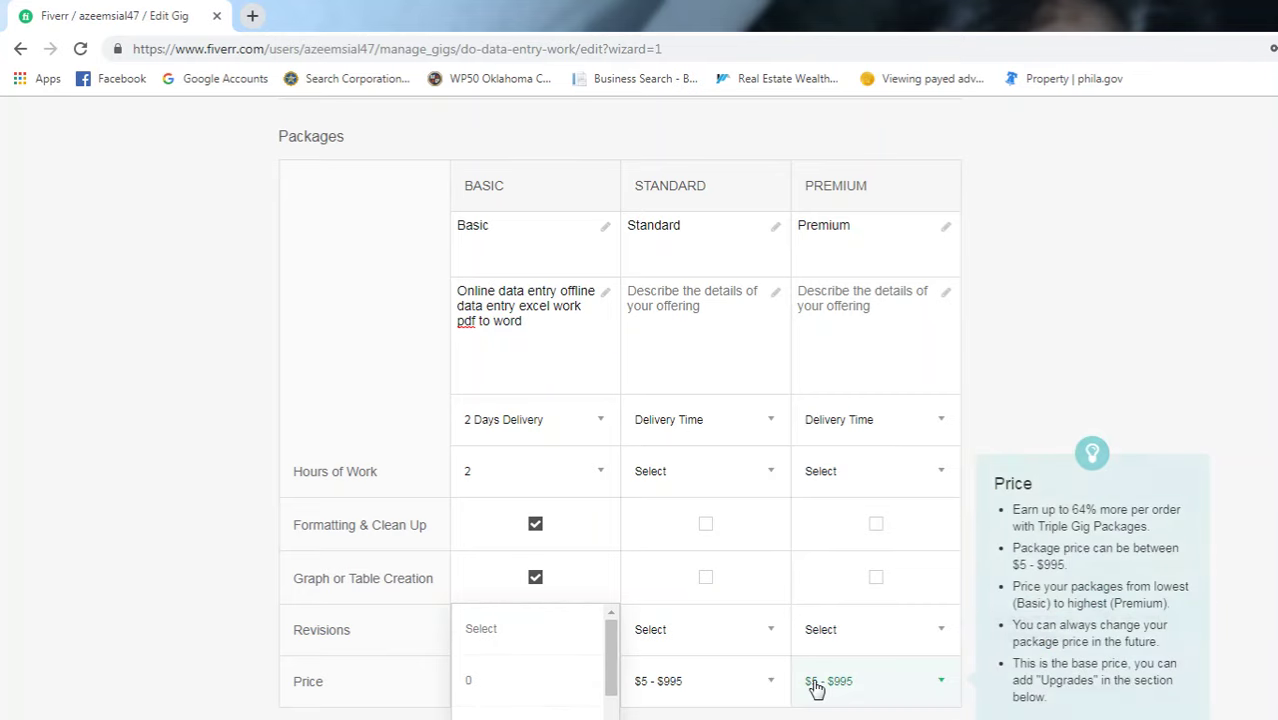
pyautogui.scroll(-2, 813, 685)
pyautogui.scroll(-2, 558, 497)
pyautogui.scroll(-6, 551, 502)
pyautogui.scroll(3, 551, 476)
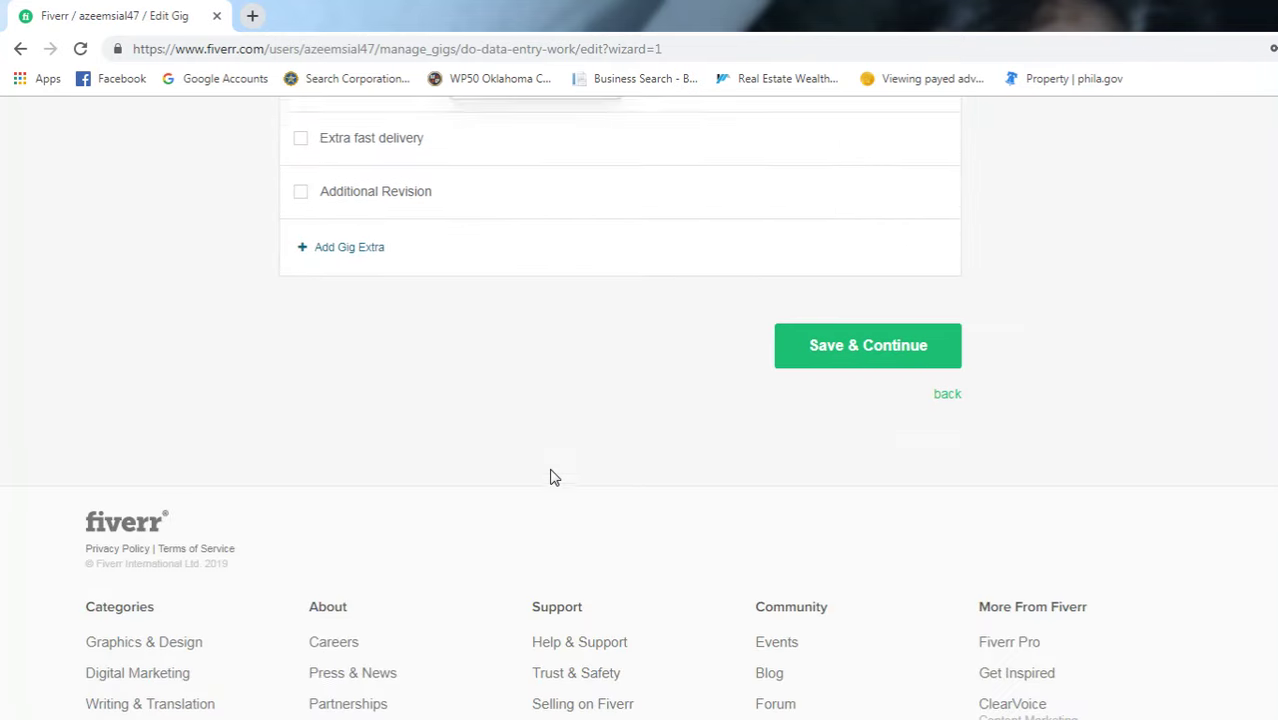
pyautogui.click(527, 356)
pyautogui.scroll(4, 1240, 603)
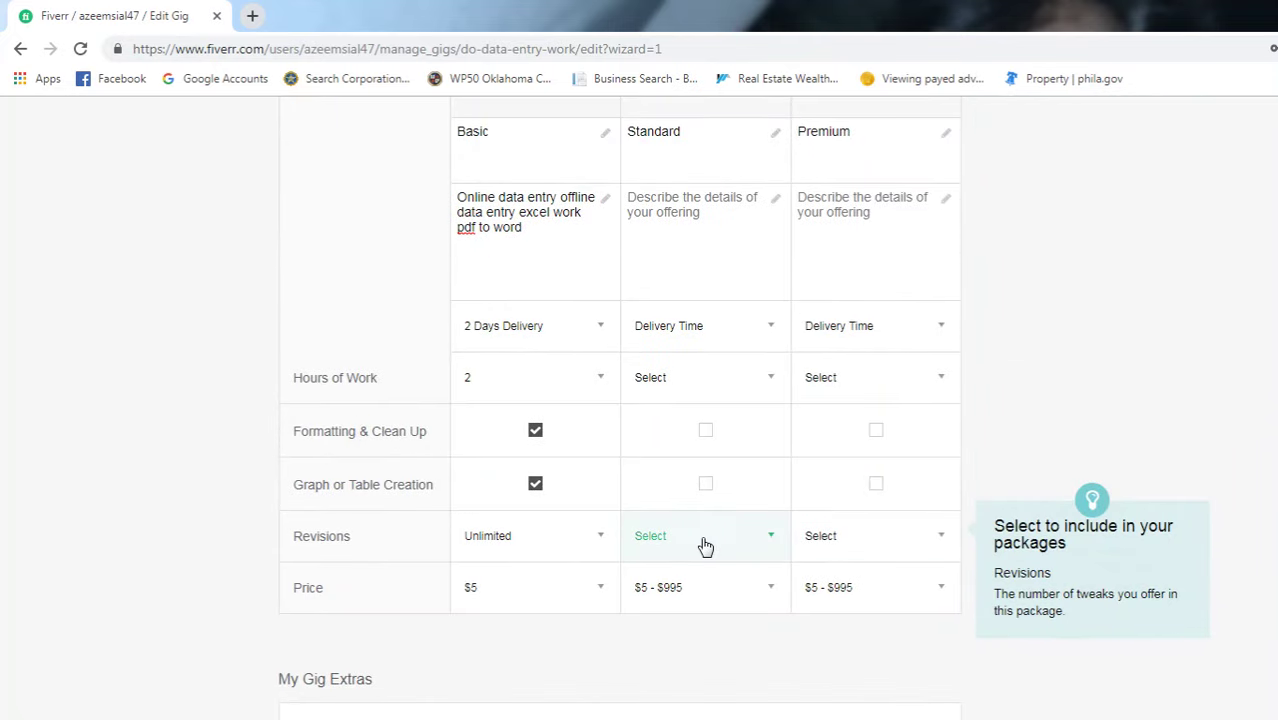
# Step: Include Formatting & Clean Up and Graph or Table Creation in both the Standard and Premium packages
pyautogui.scroll(2, 704, 547)
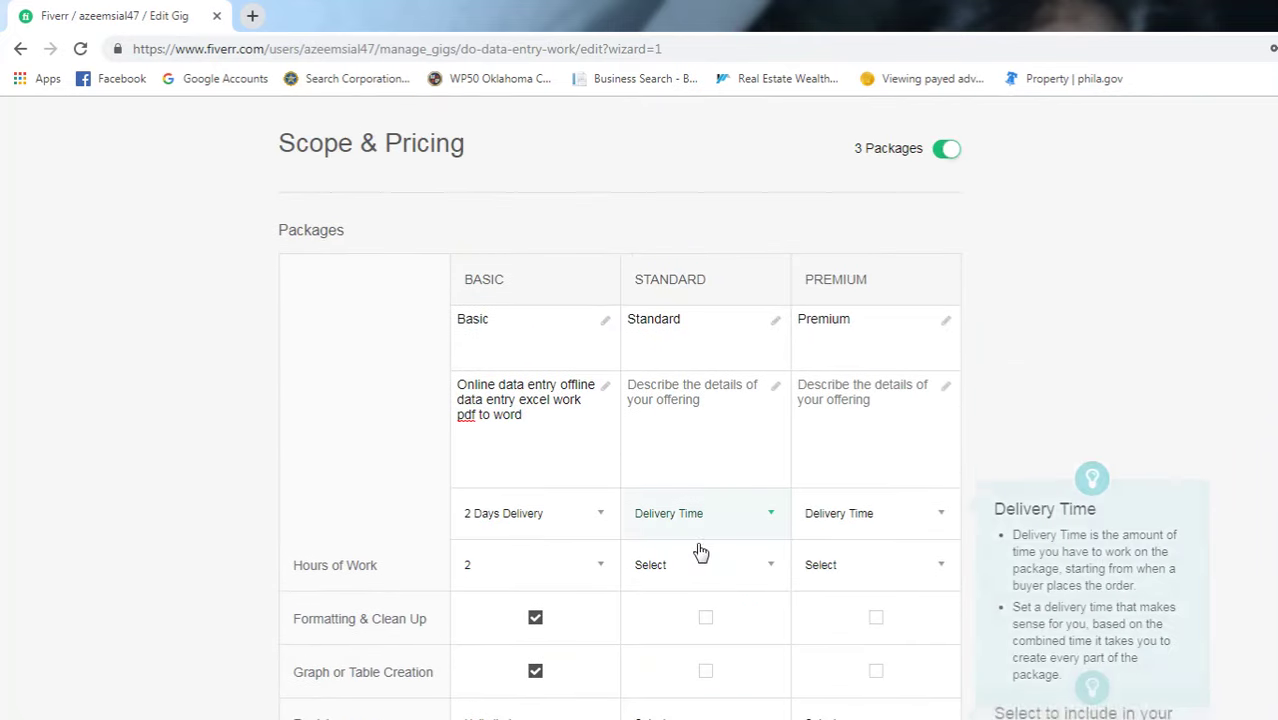
pyautogui.click(706, 619)
pyautogui.click(706, 671)
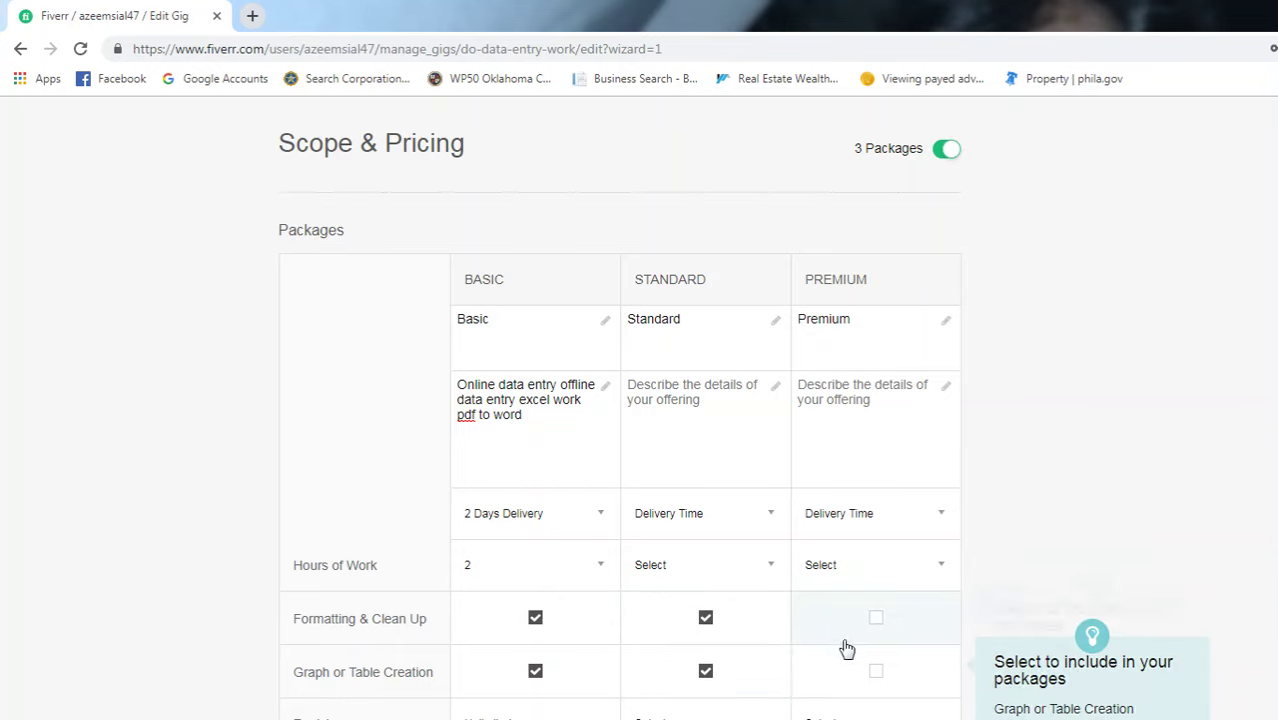
pyautogui.click(874, 617)
pyautogui.click(877, 668)
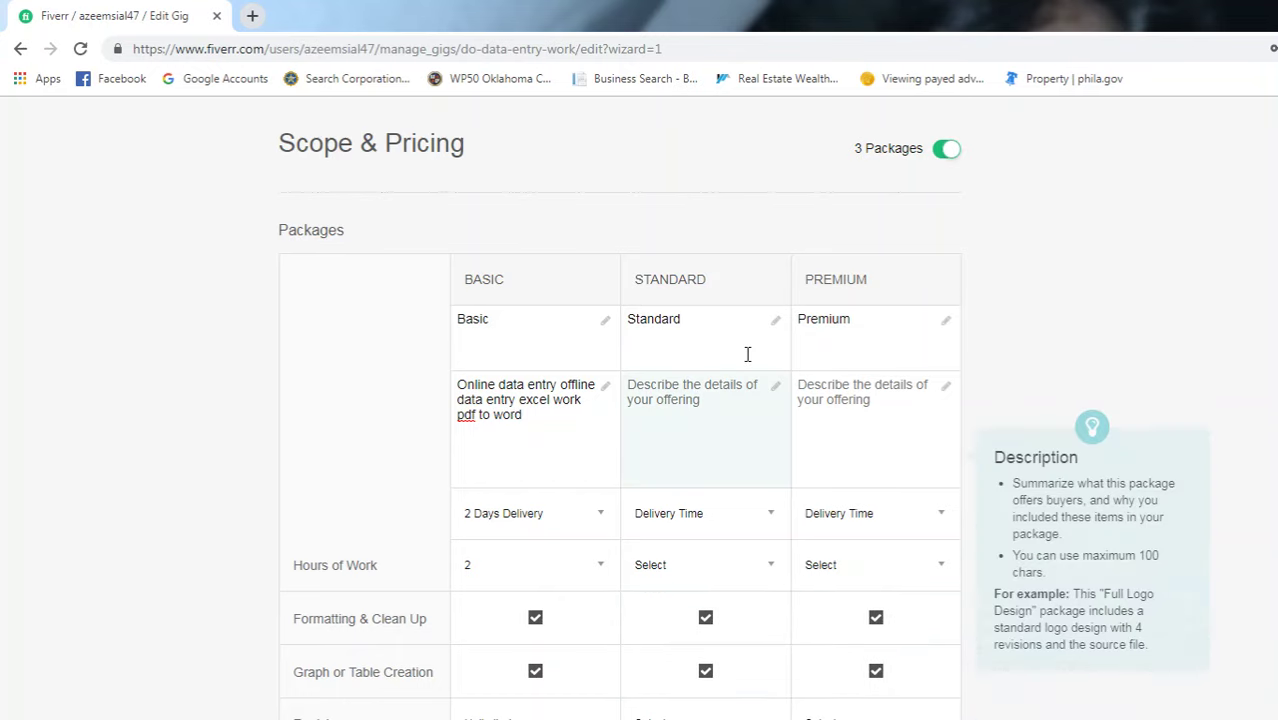
# Step: Copy the Basic package's description into the Standard and Premium packages
pyautogui.moveTo(545, 425); pyautogui.dragTo(462, 388)
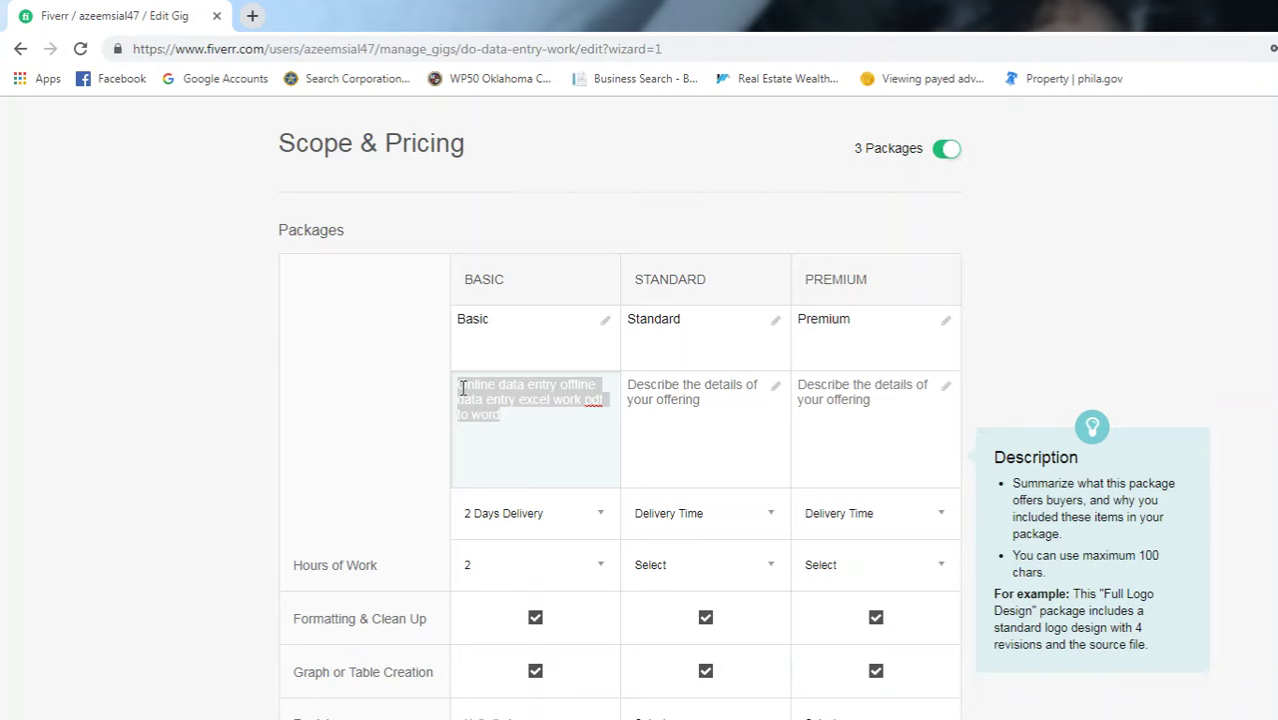
pyautogui.hotkey('ctrl', 'c')
pyautogui.click(728, 408)
pyautogui.hotkey('ctrl', 'v')
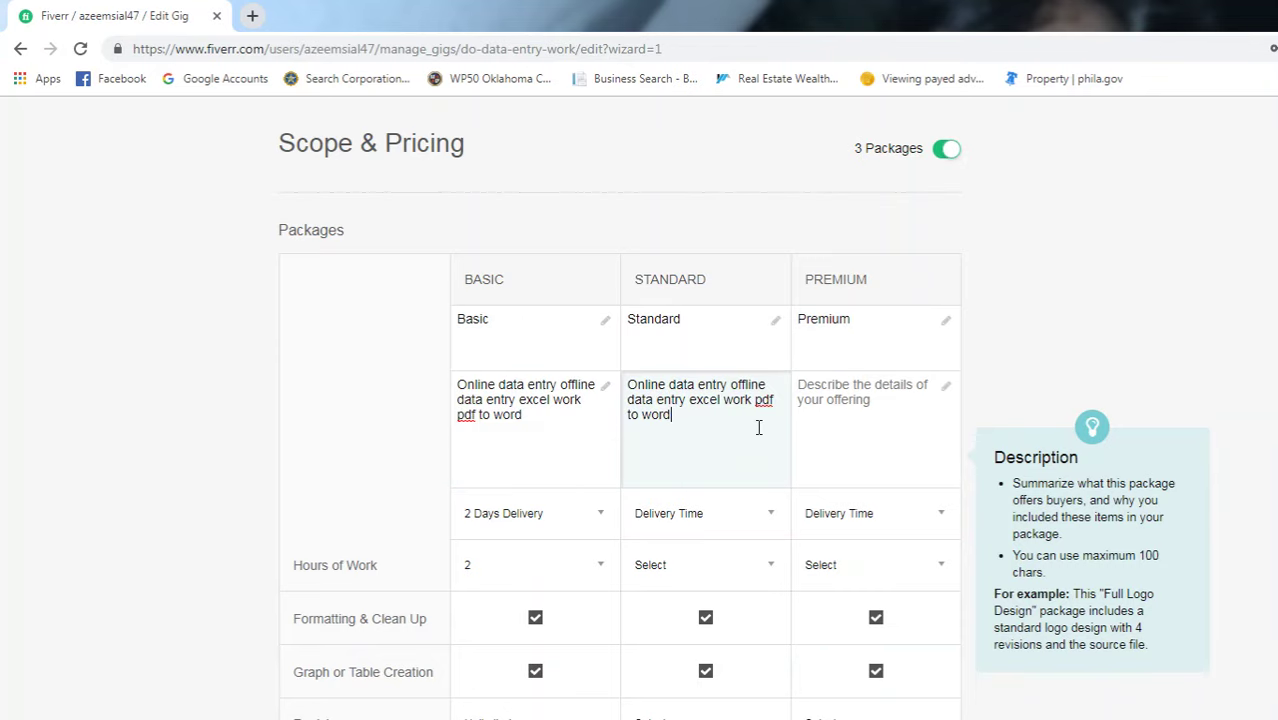
pyautogui.click(820, 402)
pyautogui.hotkey('ctrl', 'v')
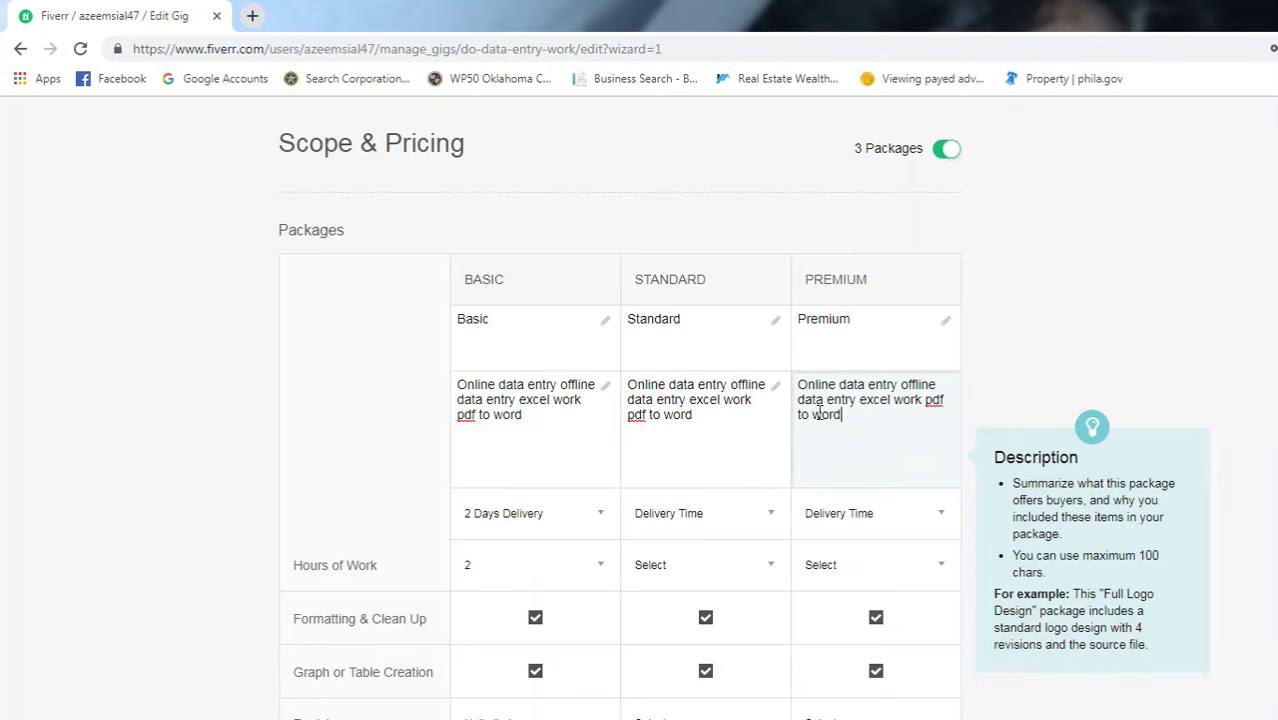
pyautogui.click(717, 426)
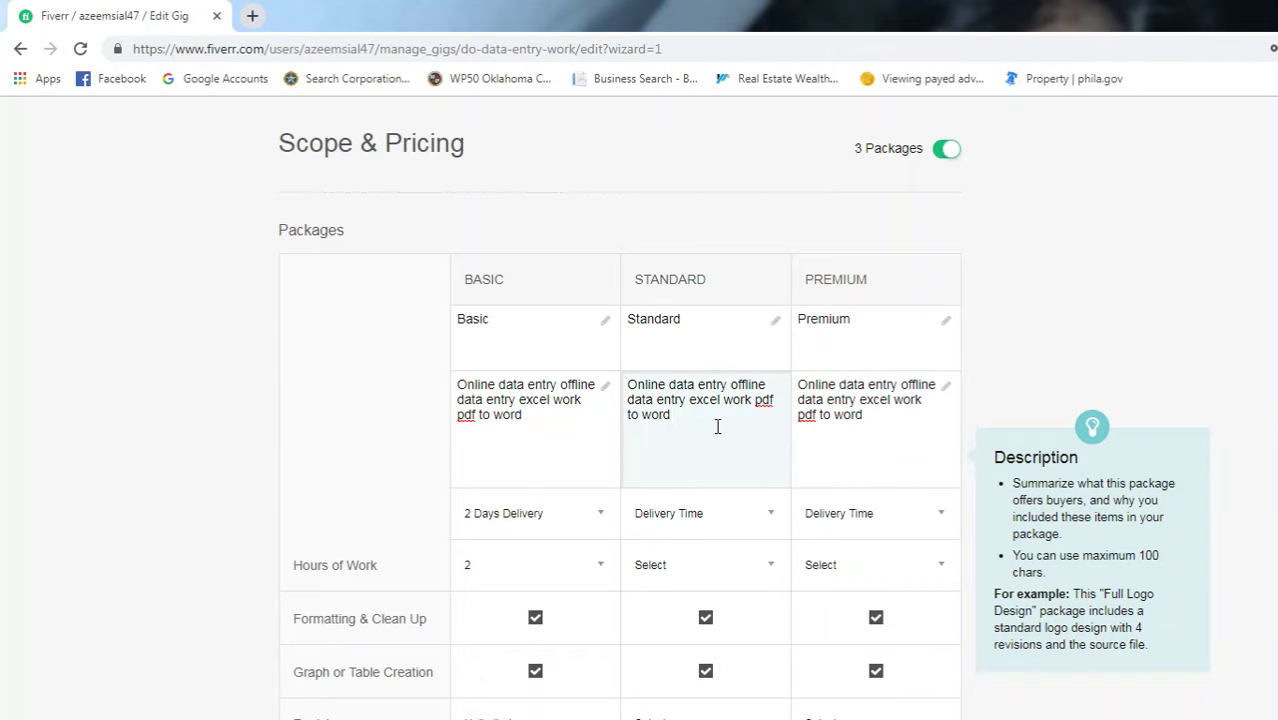
# Step: Set the delivery time of the Standard and Premium packages to 3 Days Delivery
pyautogui.scroll(-1, 725, 433)
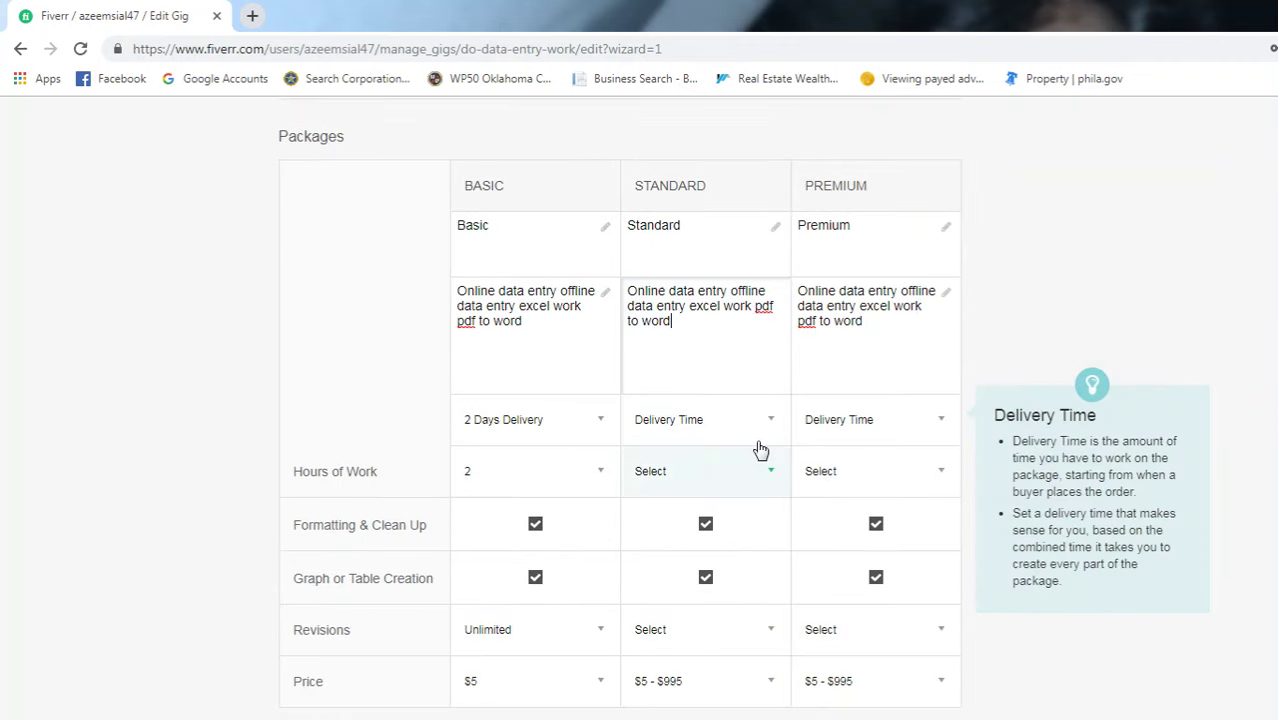
pyautogui.click(756, 425)
pyautogui.click(695, 520)
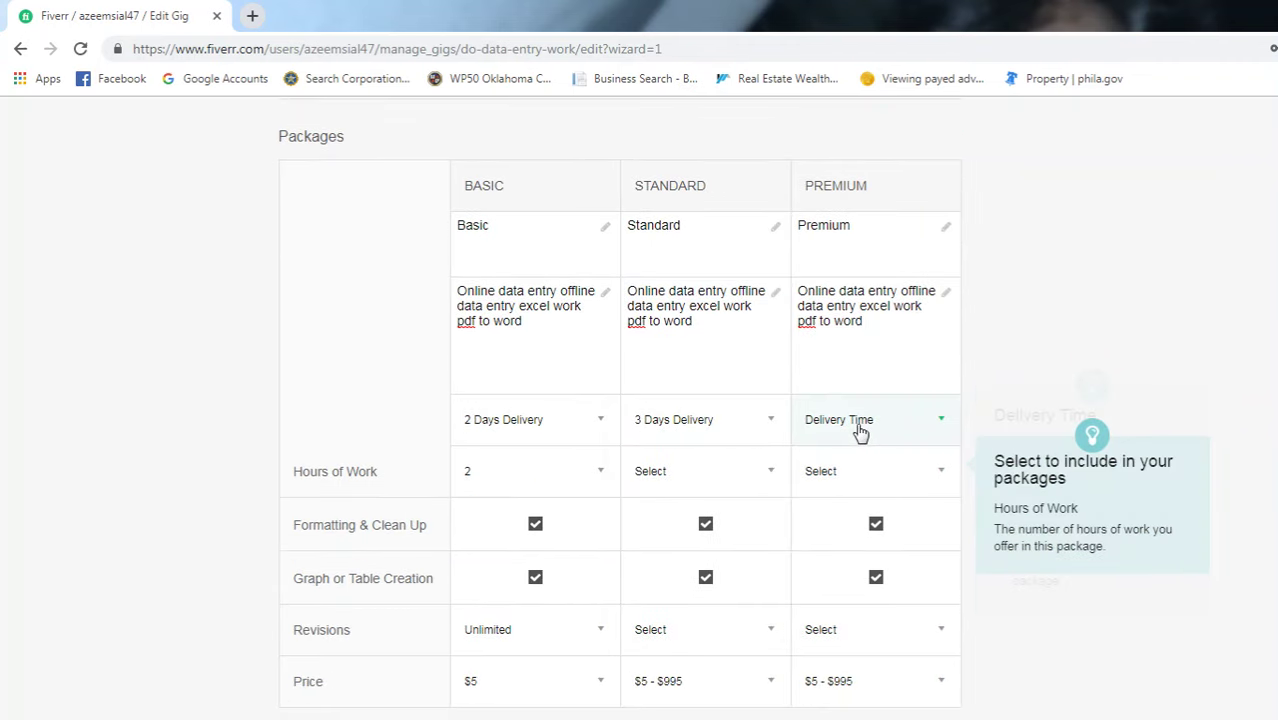
pyautogui.click(858, 432)
pyautogui.click(847, 522)
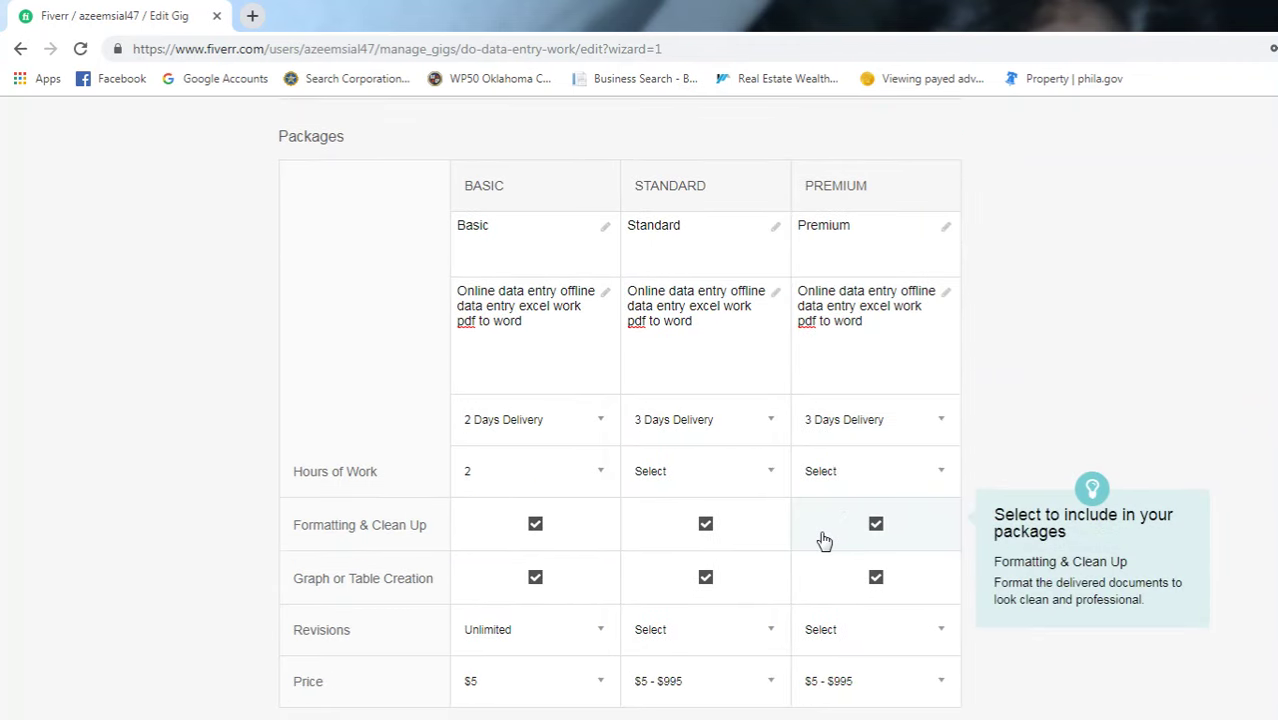
# Step: Set the price of the Standard package to $10 and the Premium package to $15
pyautogui.click(690, 690)
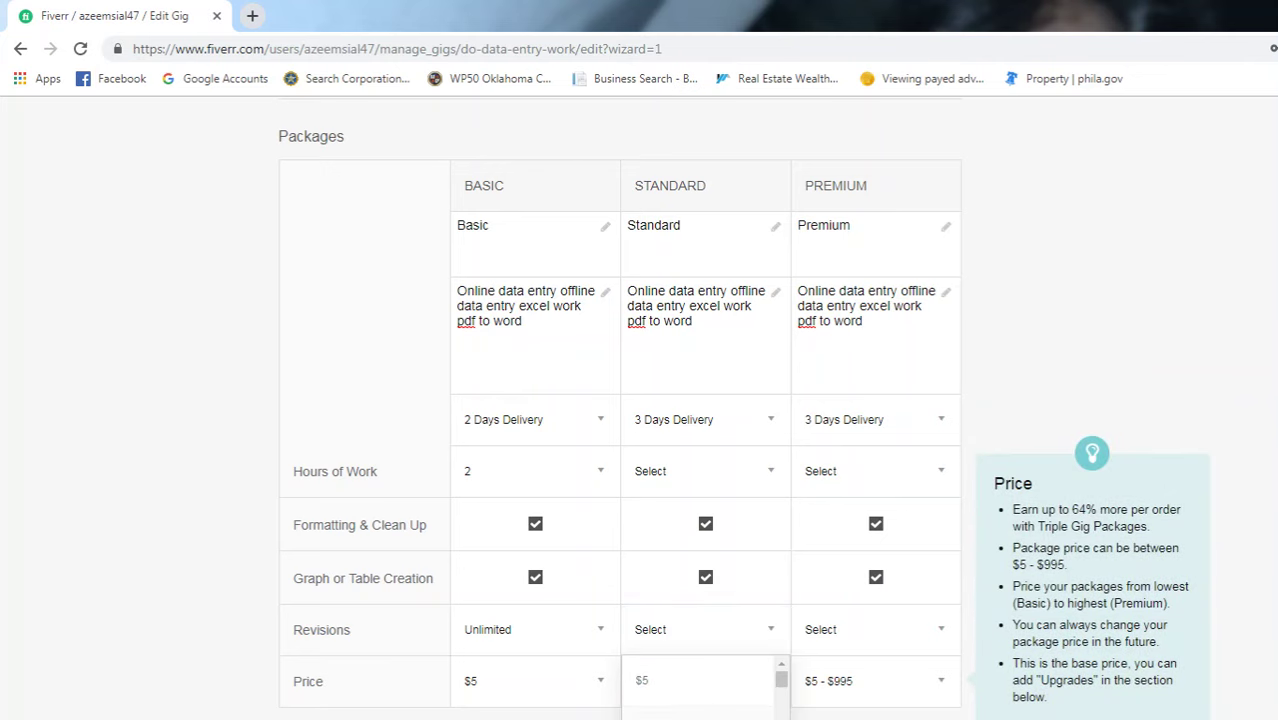
pyautogui.click(690, 712)
pyautogui.click(838, 690)
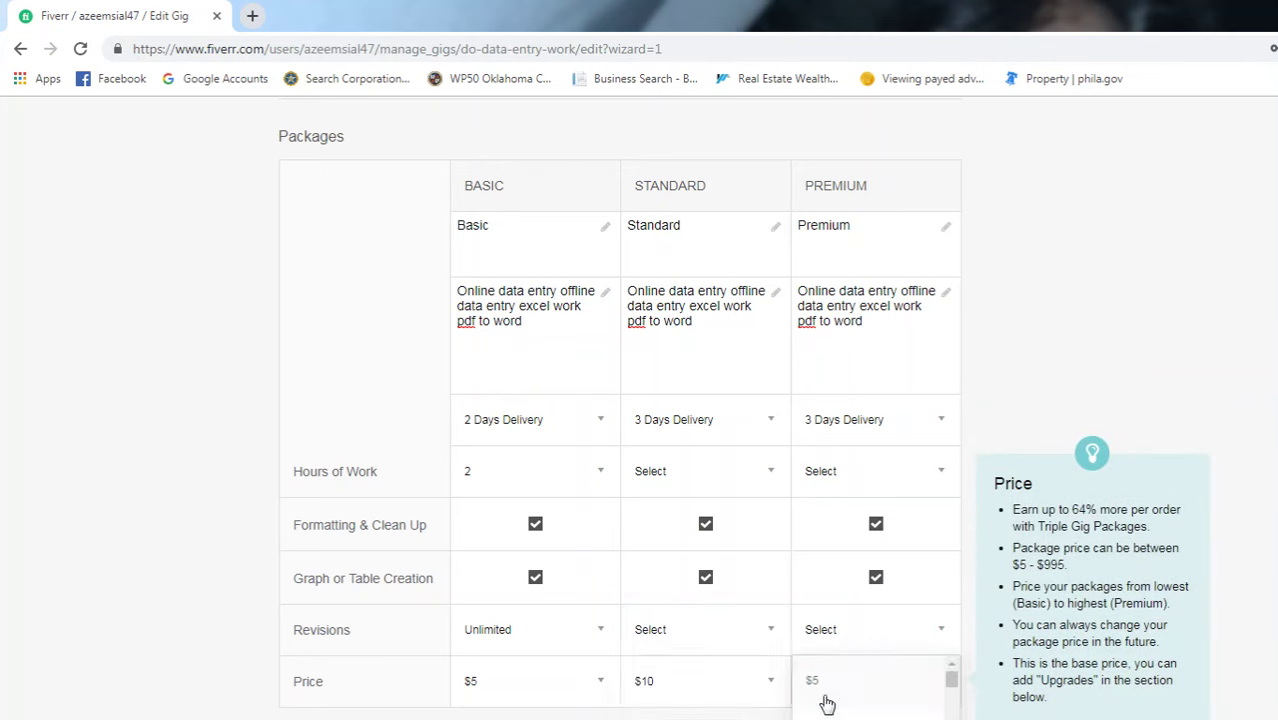
pyautogui.click(850, 712)
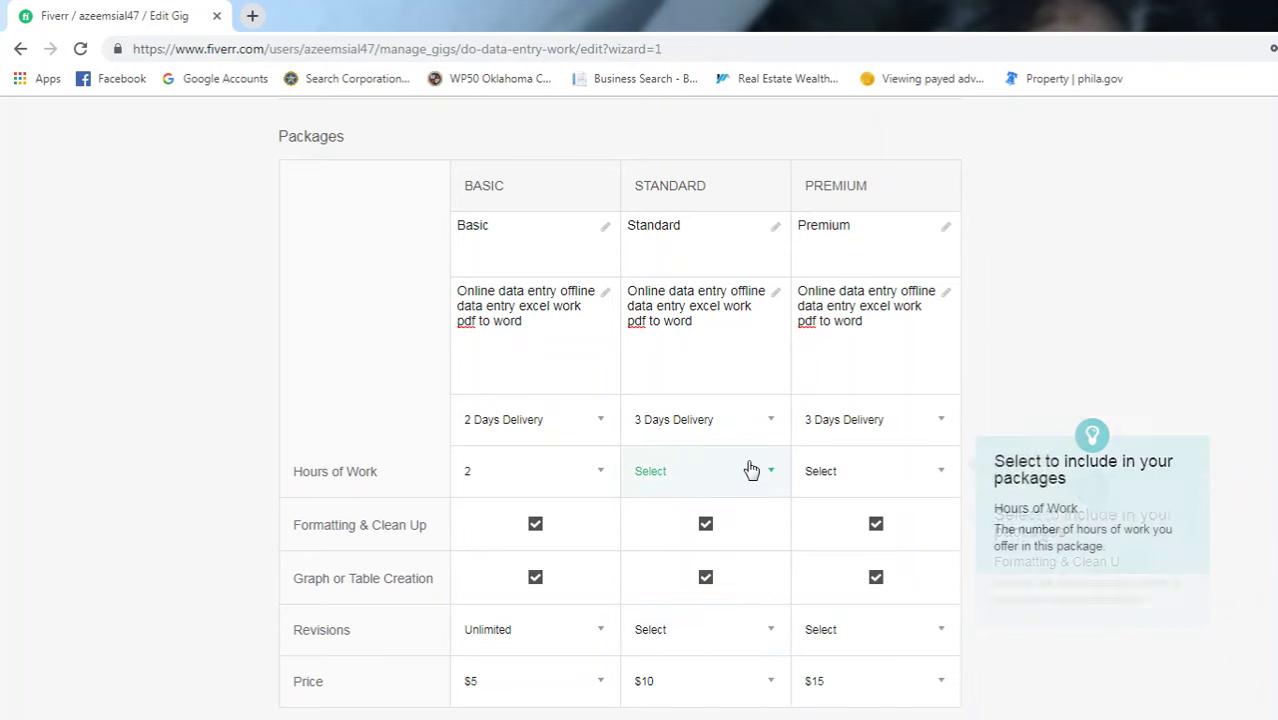
# Step: Set the hours of work to 3 in the Standard package and 4 in the Premium package
pyautogui.click(752, 469)
pyautogui.click(648, 642)
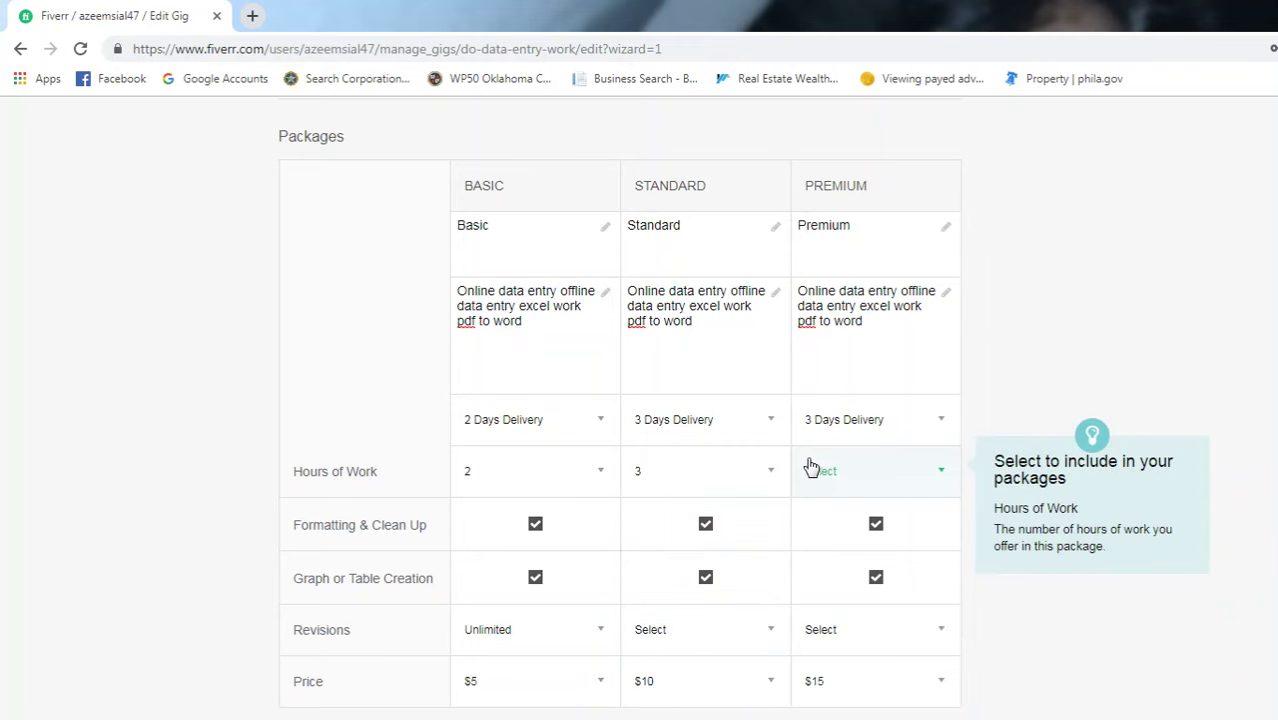
pyautogui.click(811, 468)
pyautogui.scroll(-2, 840, 640)
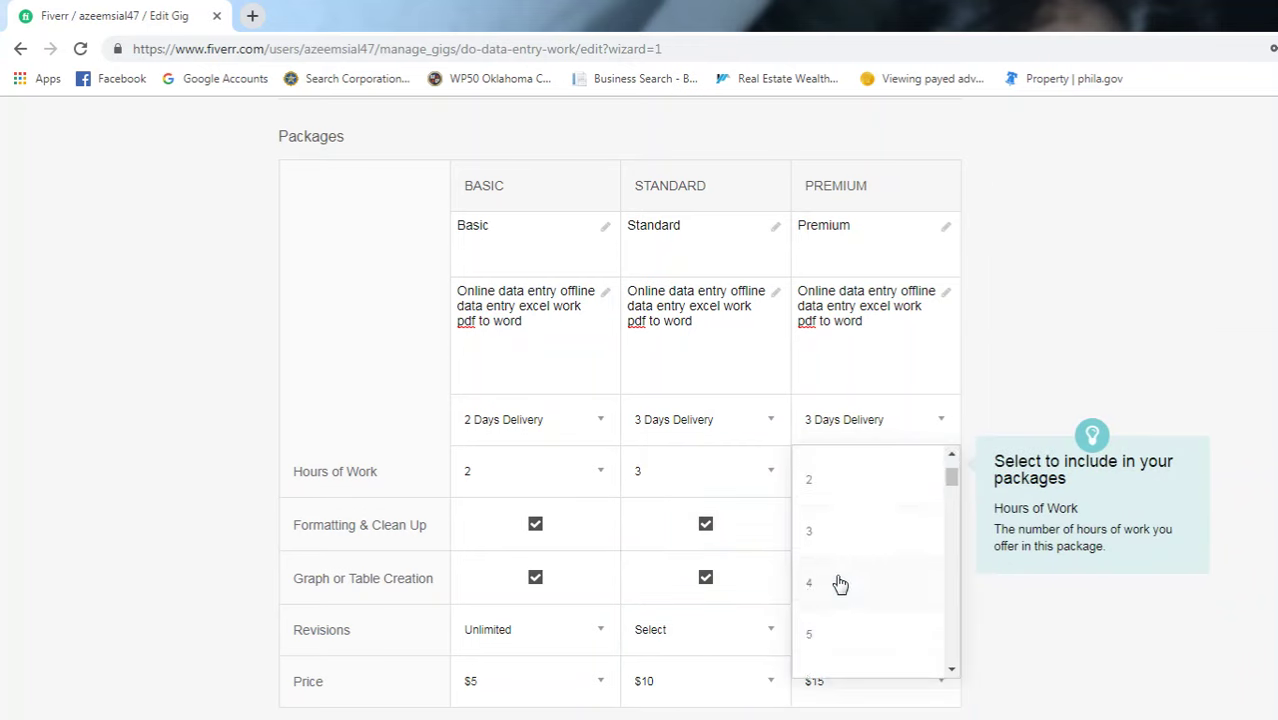
pyautogui.click(837, 582)
# Step: Try the Additional Hours gig extra with 1 hour of work for the Basic package
pyautogui.scroll(-2, 765, 555)
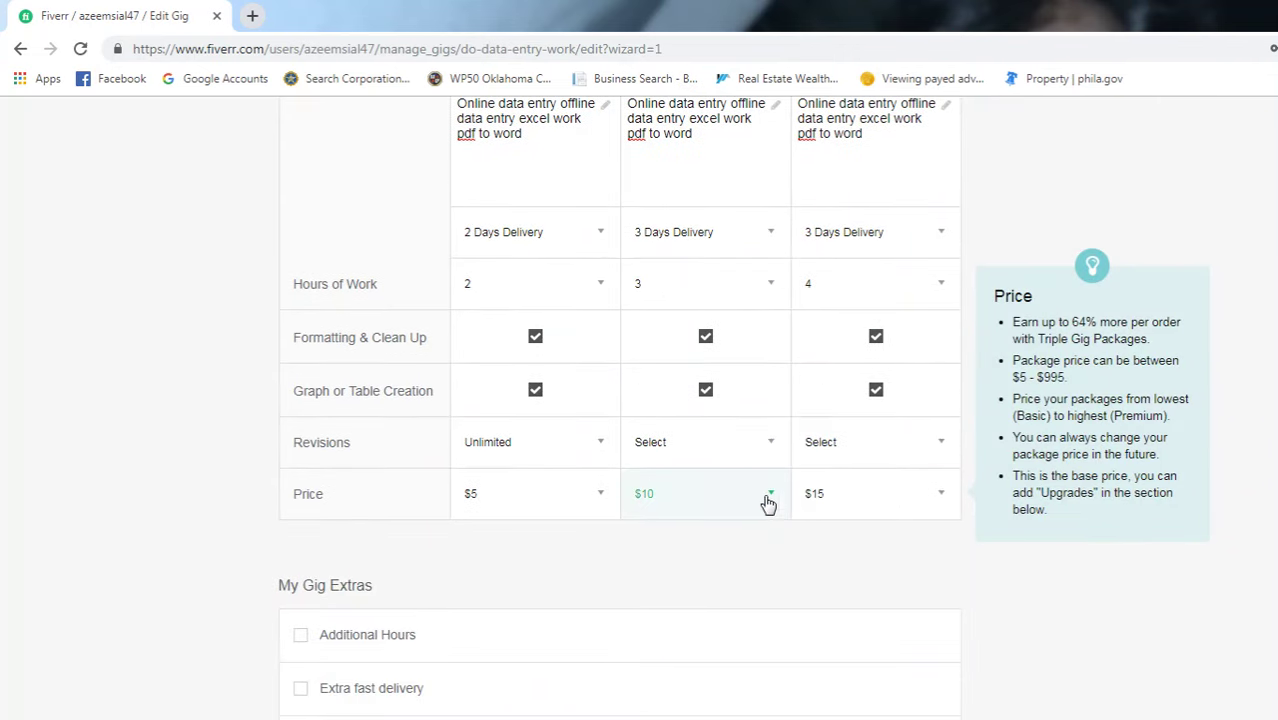
pyautogui.scroll(-2, 747, 514)
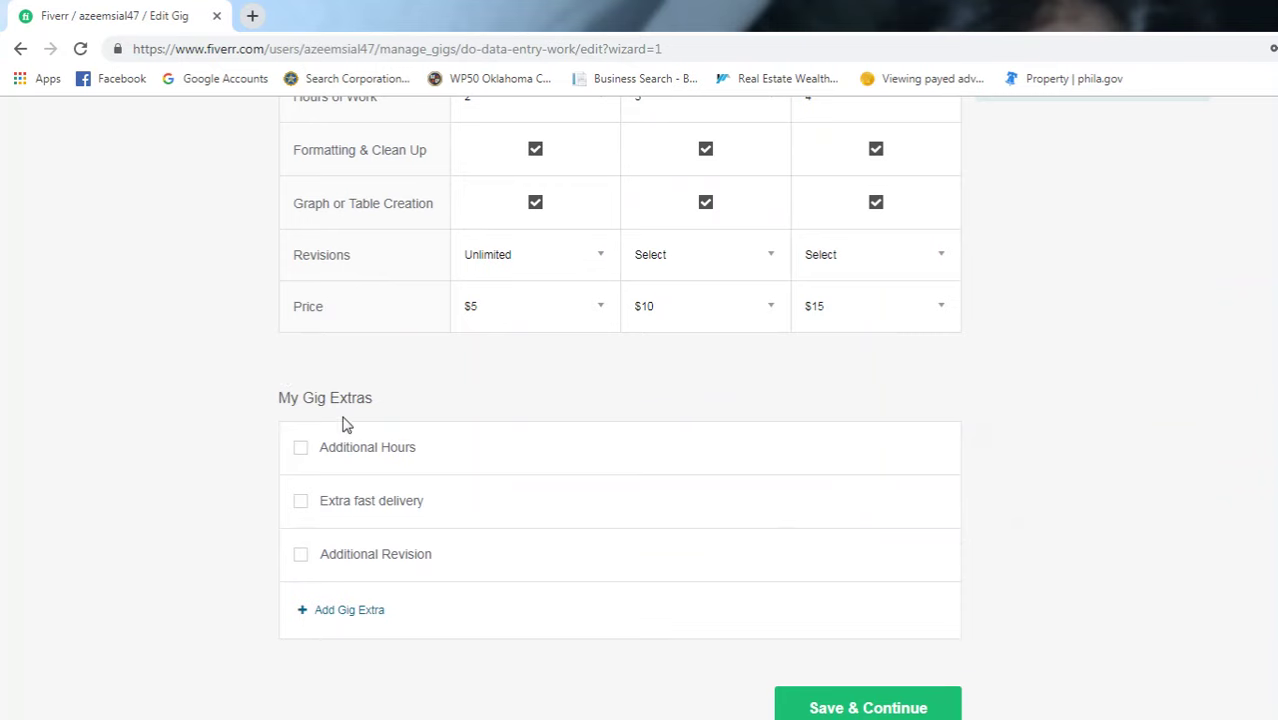
pyautogui.click(301, 449)
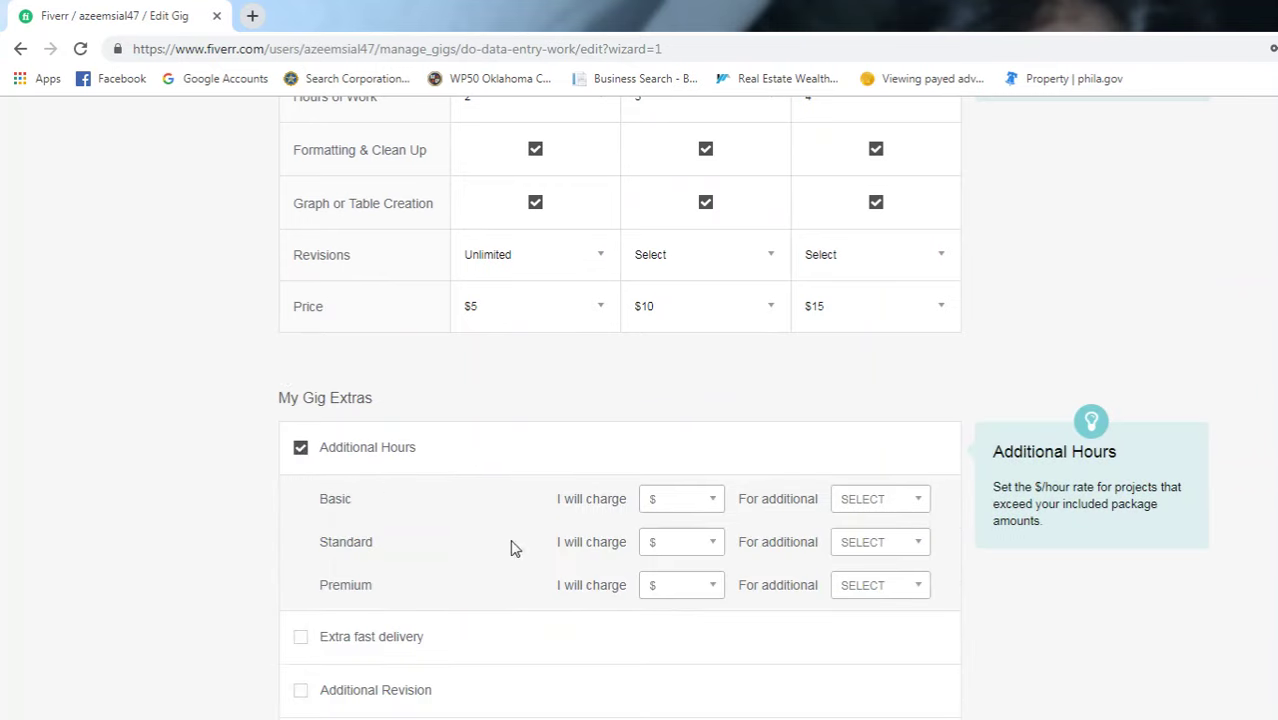
pyautogui.click(871, 507)
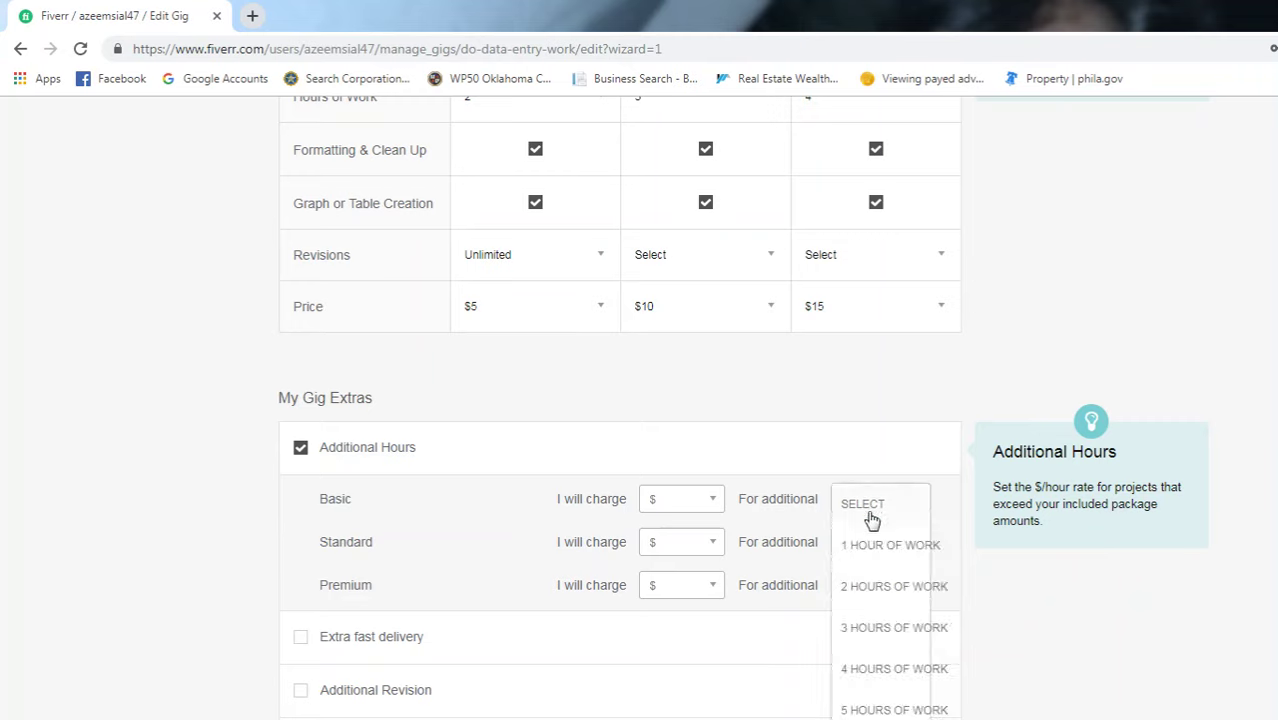
pyautogui.click(882, 546)
pyautogui.click(679, 502)
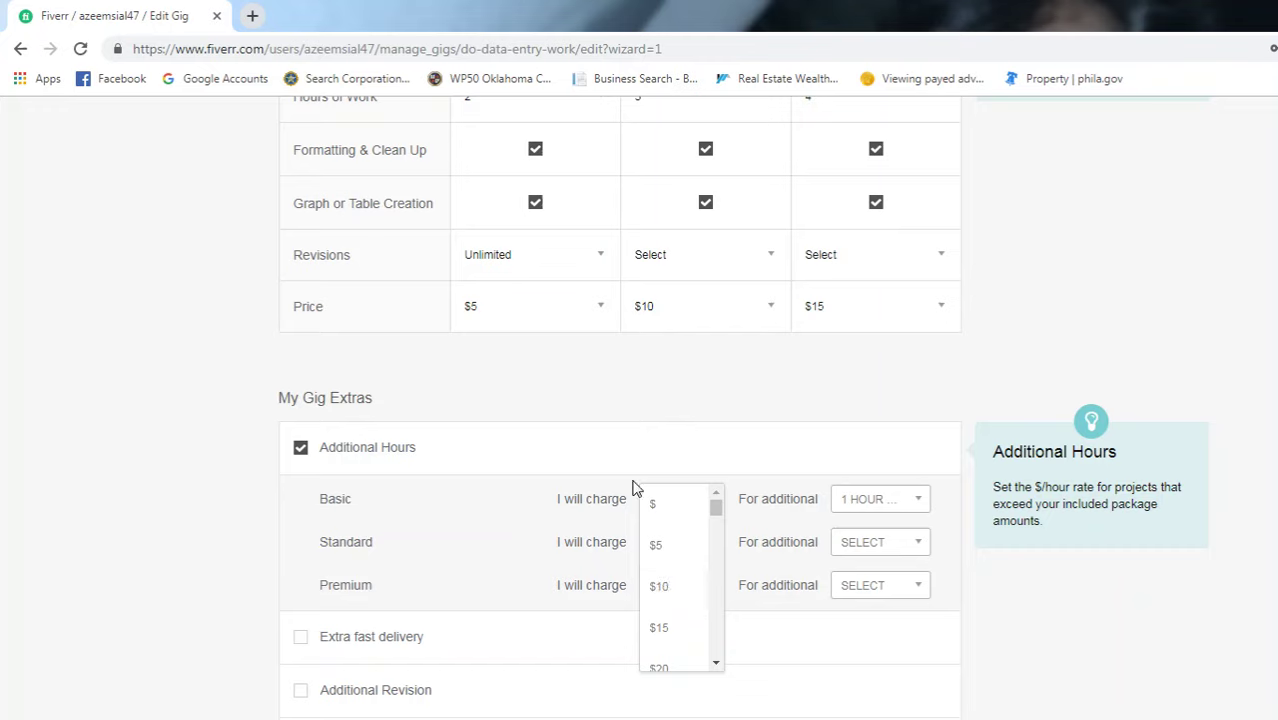
pyautogui.click(608, 462)
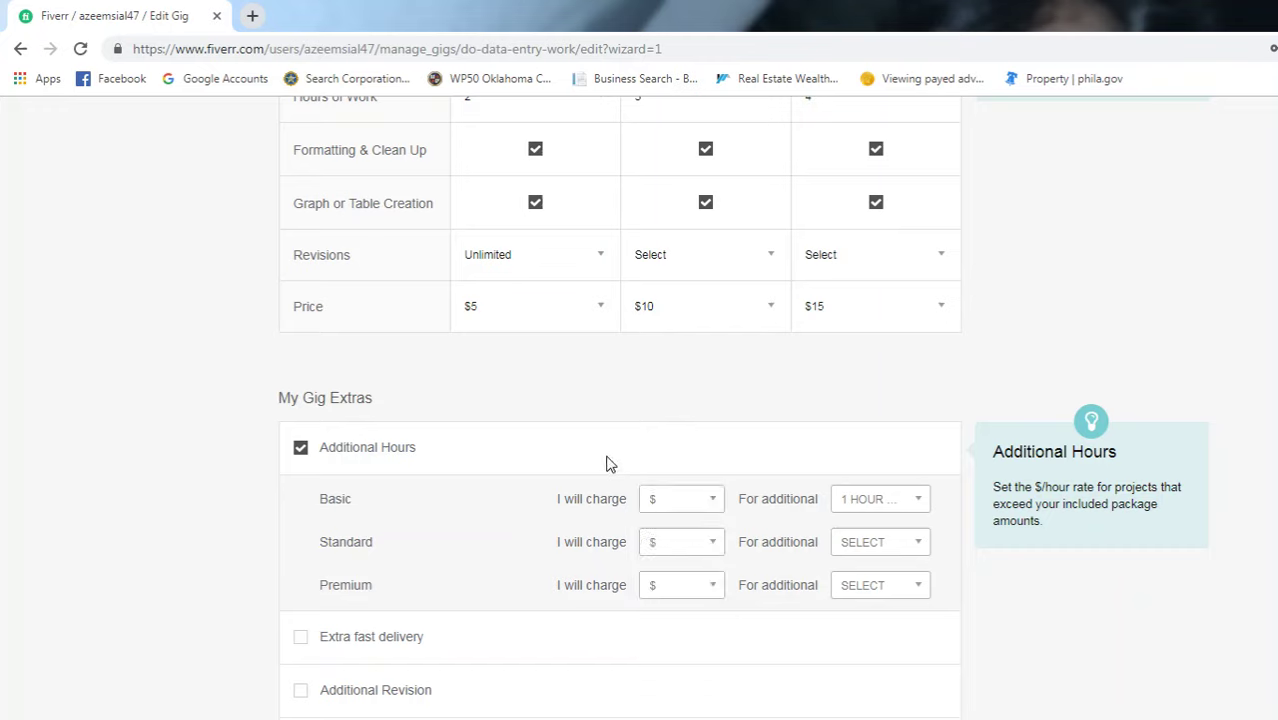
pyautogui.click(301, 448)
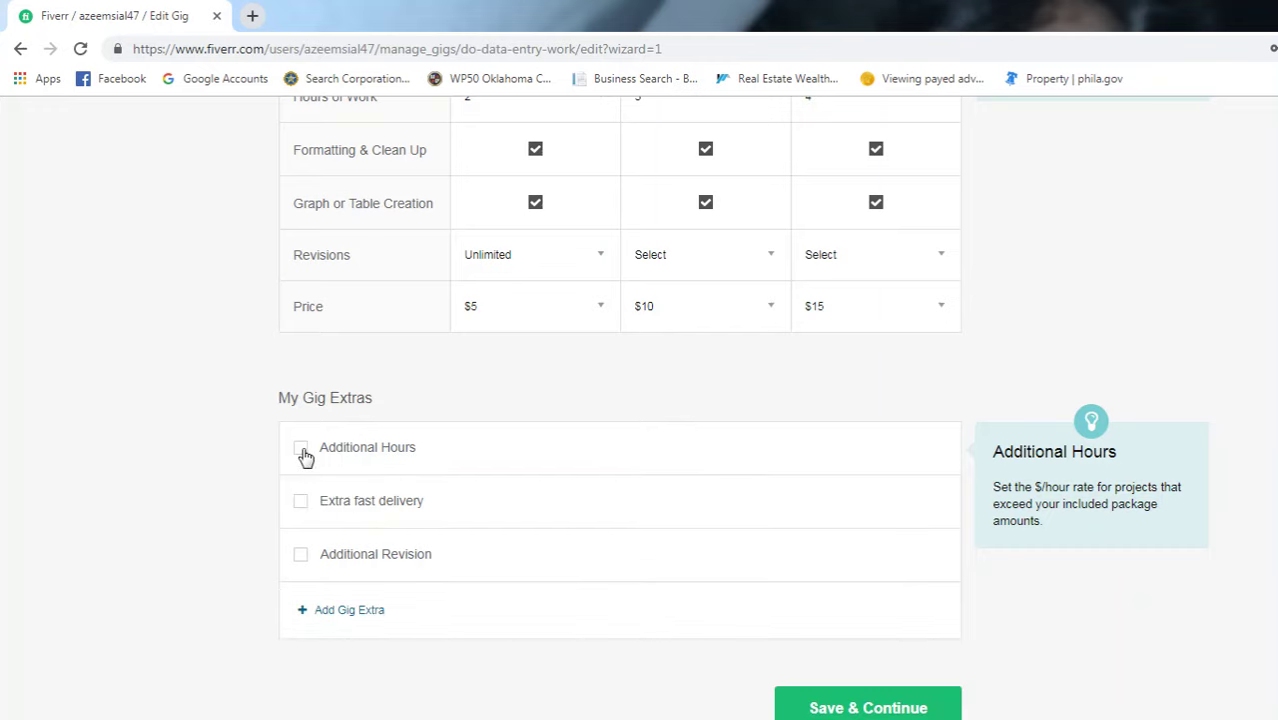
# Step: Examine the options offered for the Extra fast delivery and Additional Revision gig extras
pyautogui.click(301, 502)
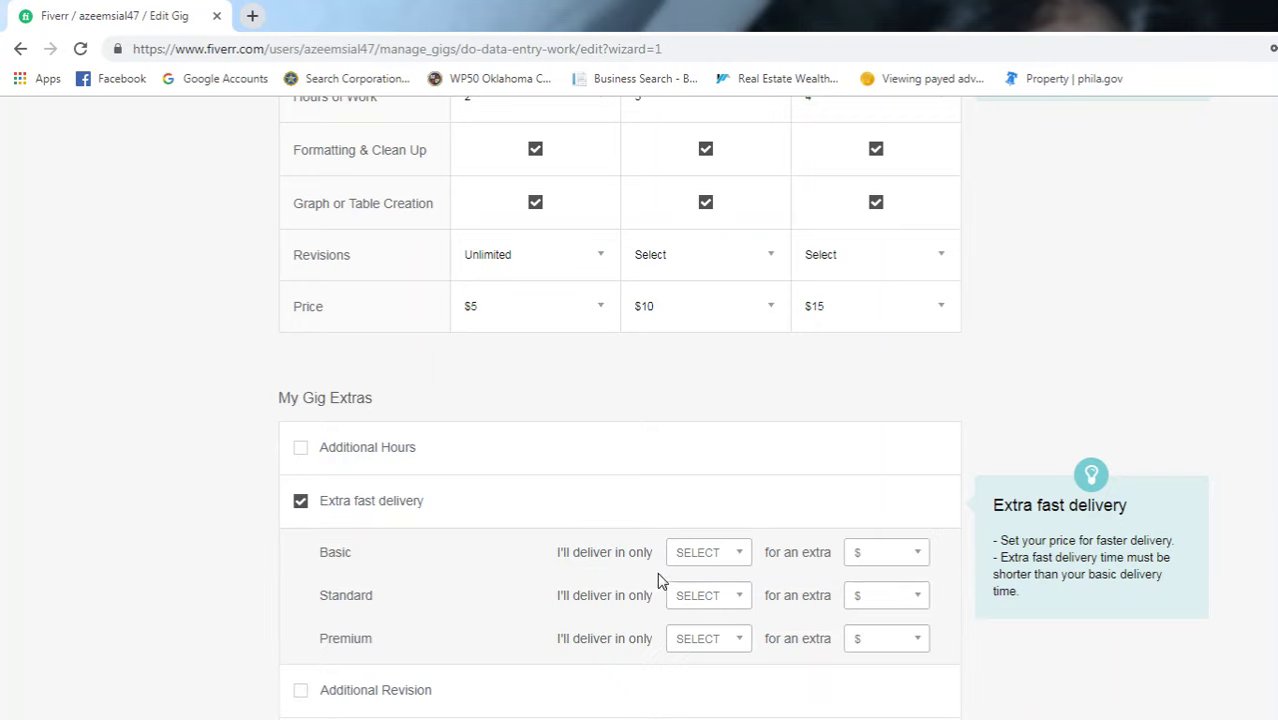
pyautogui.click(741, 556)
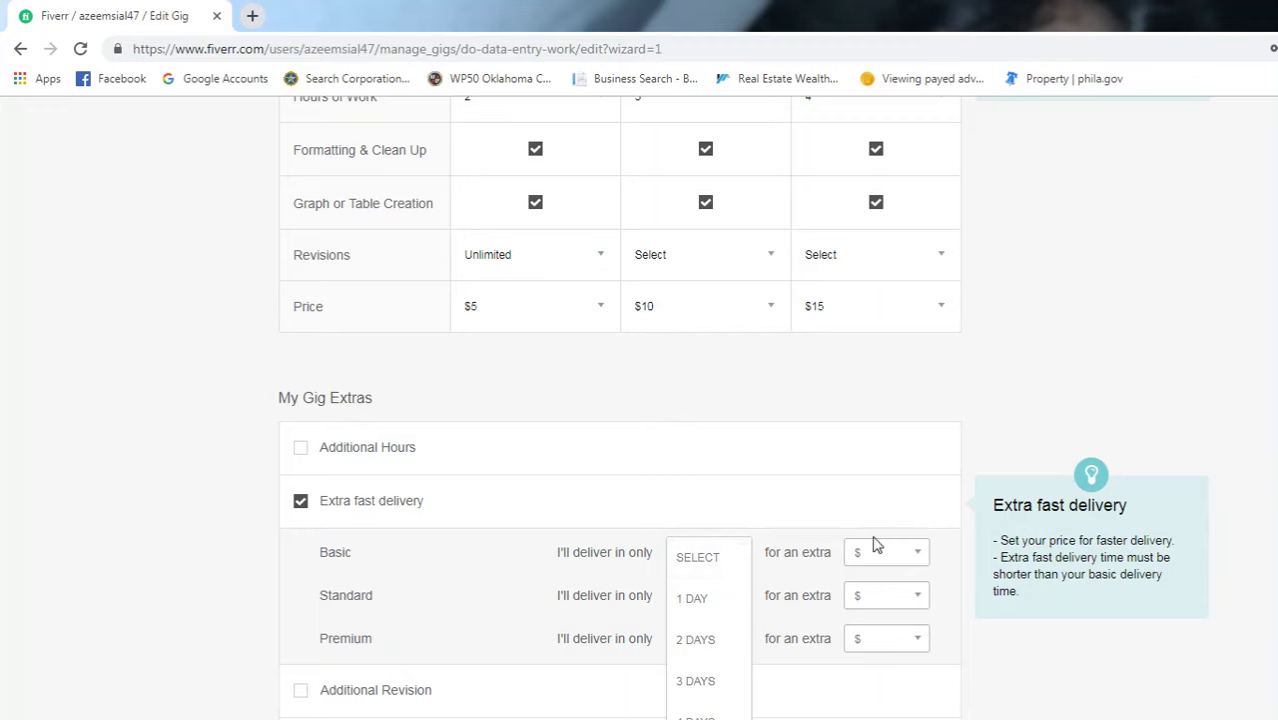
pyautogui.click(365, 473)
pyautogui.click(300, 501)
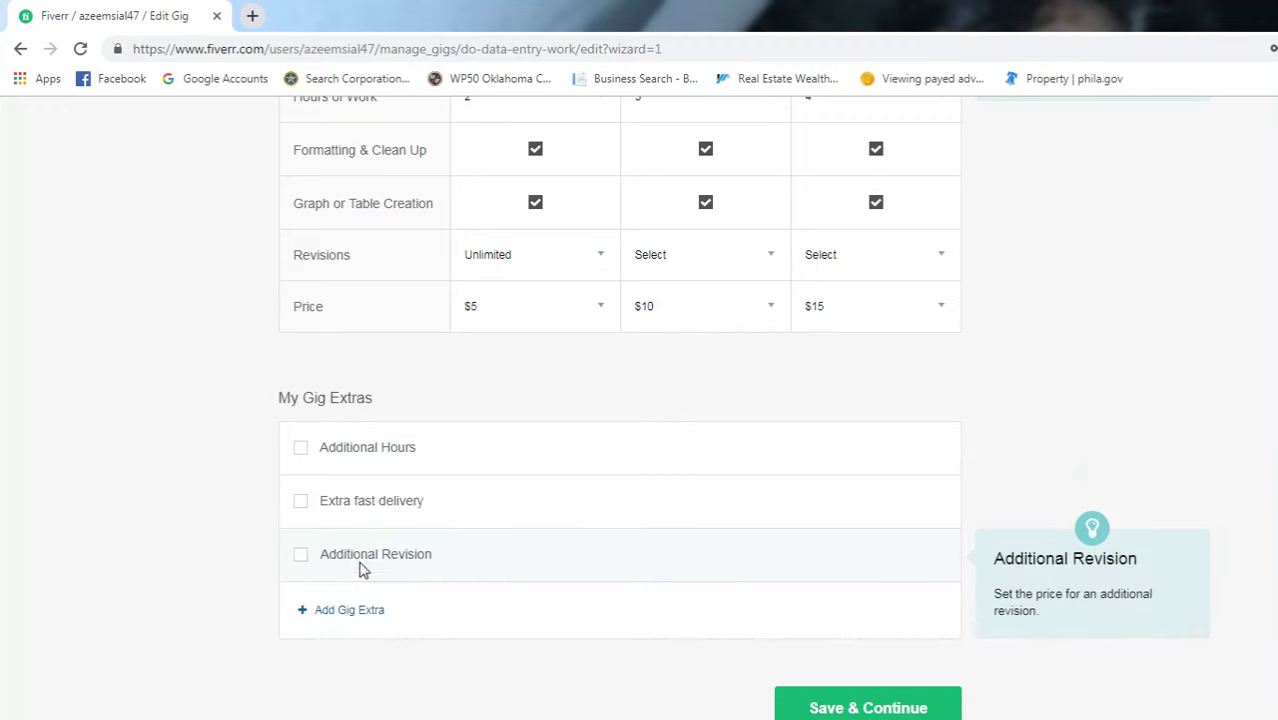
pyautogui.click(301, 556)
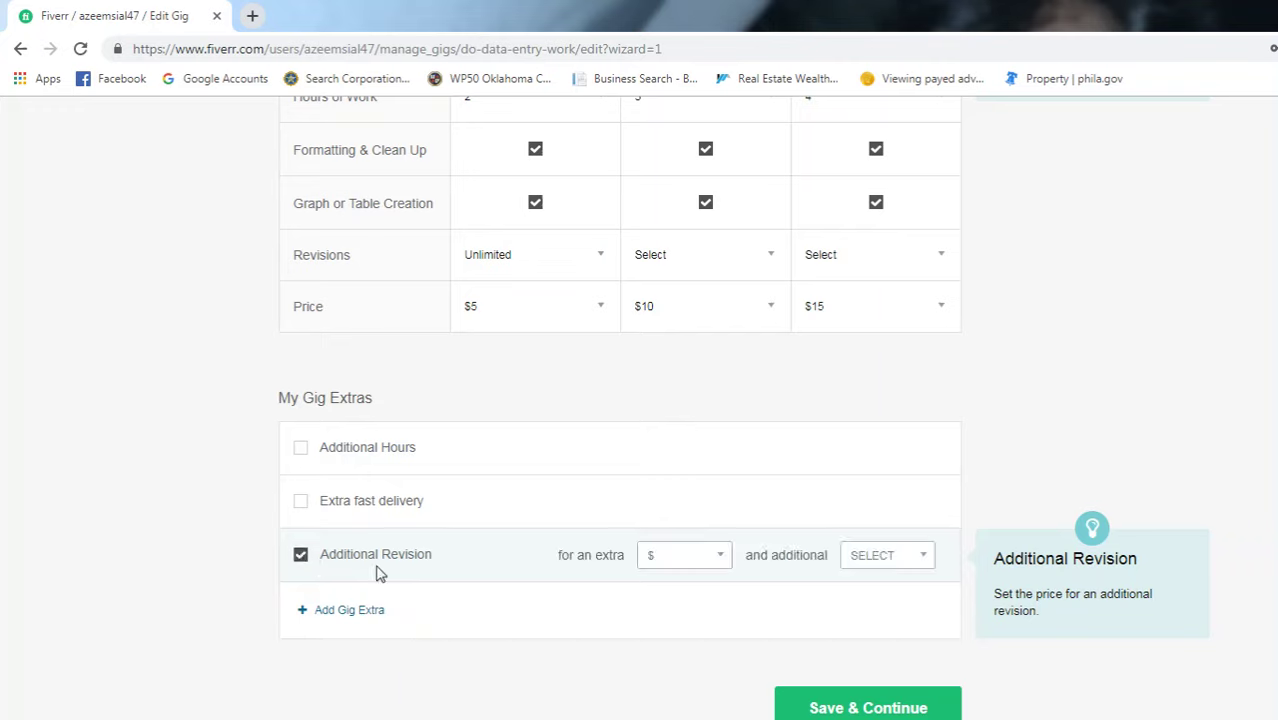
pyautogui.click(688, 560)
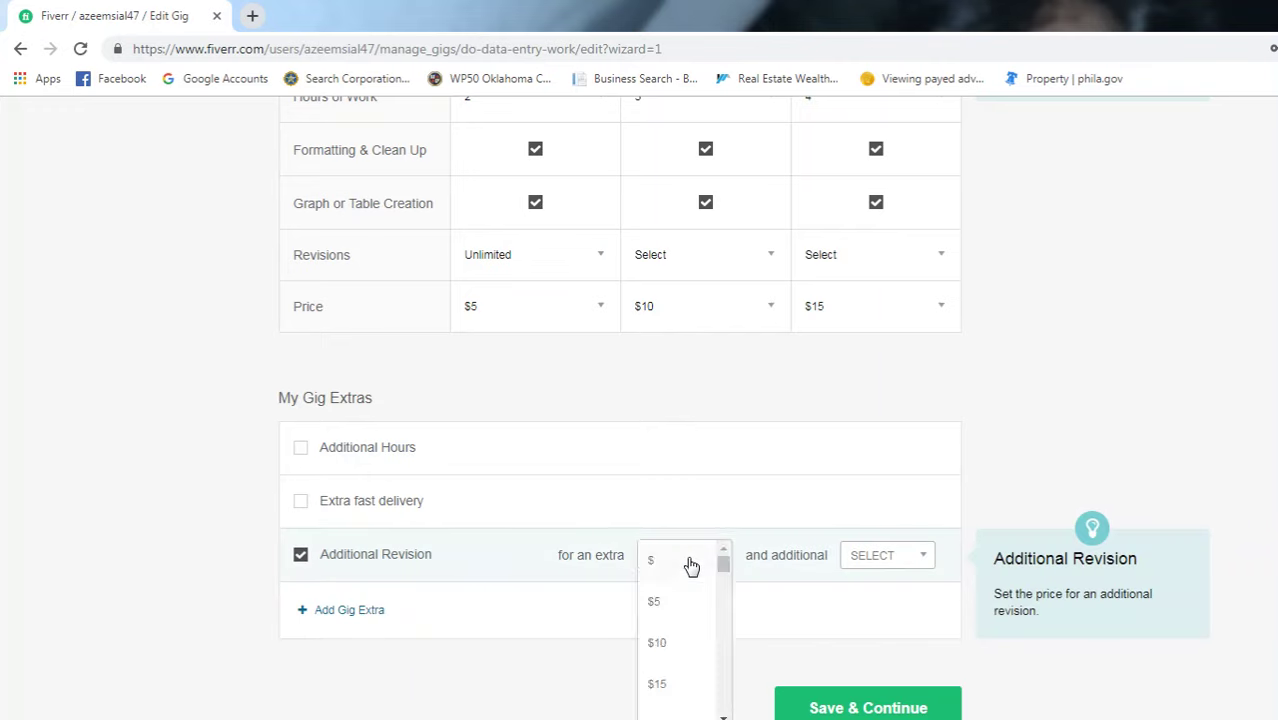
pyautogui.click(868, 555)
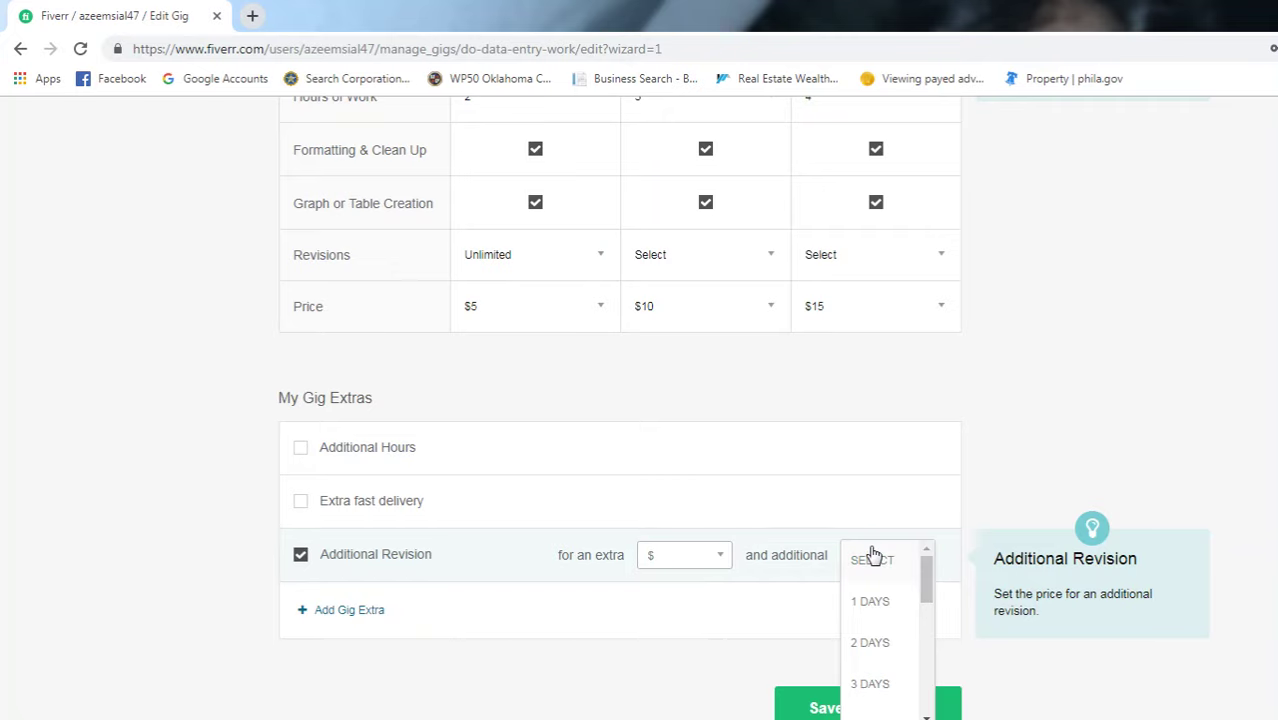
pyautogui.click(681, 558)
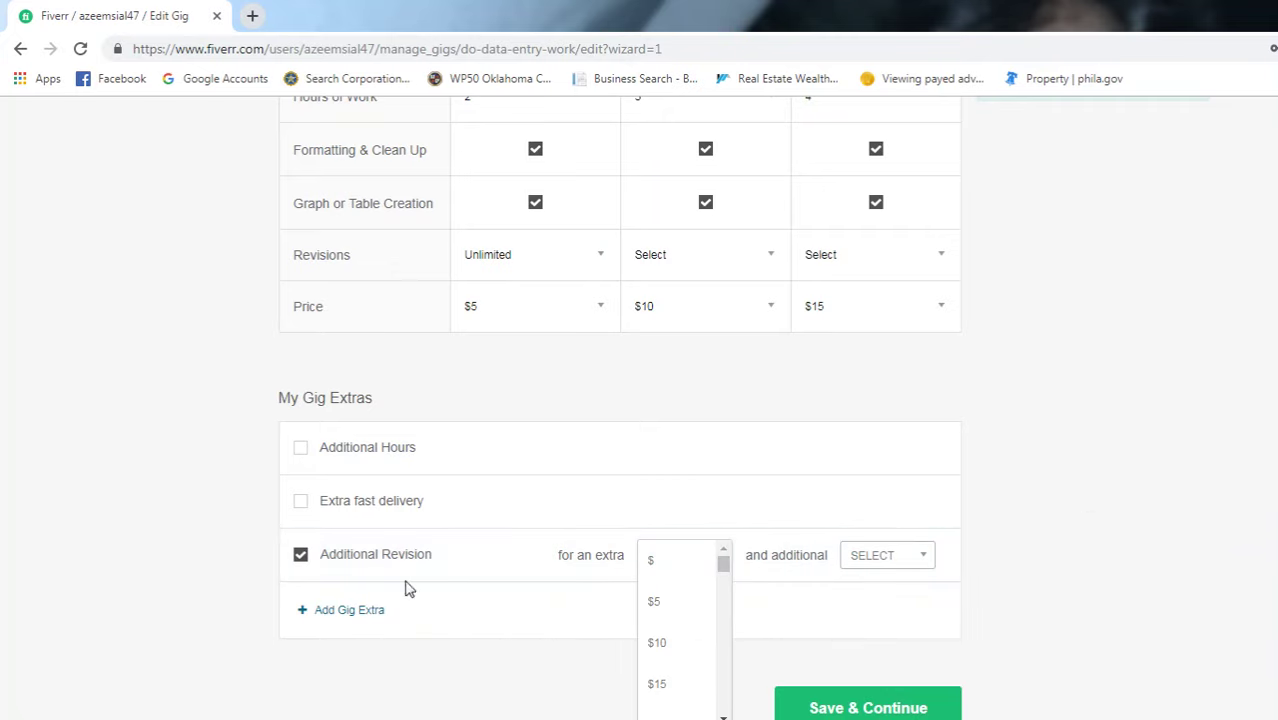
pyautogui.click(300, 556)
# Step: Review the completed Basic, Standard and Premium packages, including the Basic package's description
pyautogui.scroll(4, 642, 648)
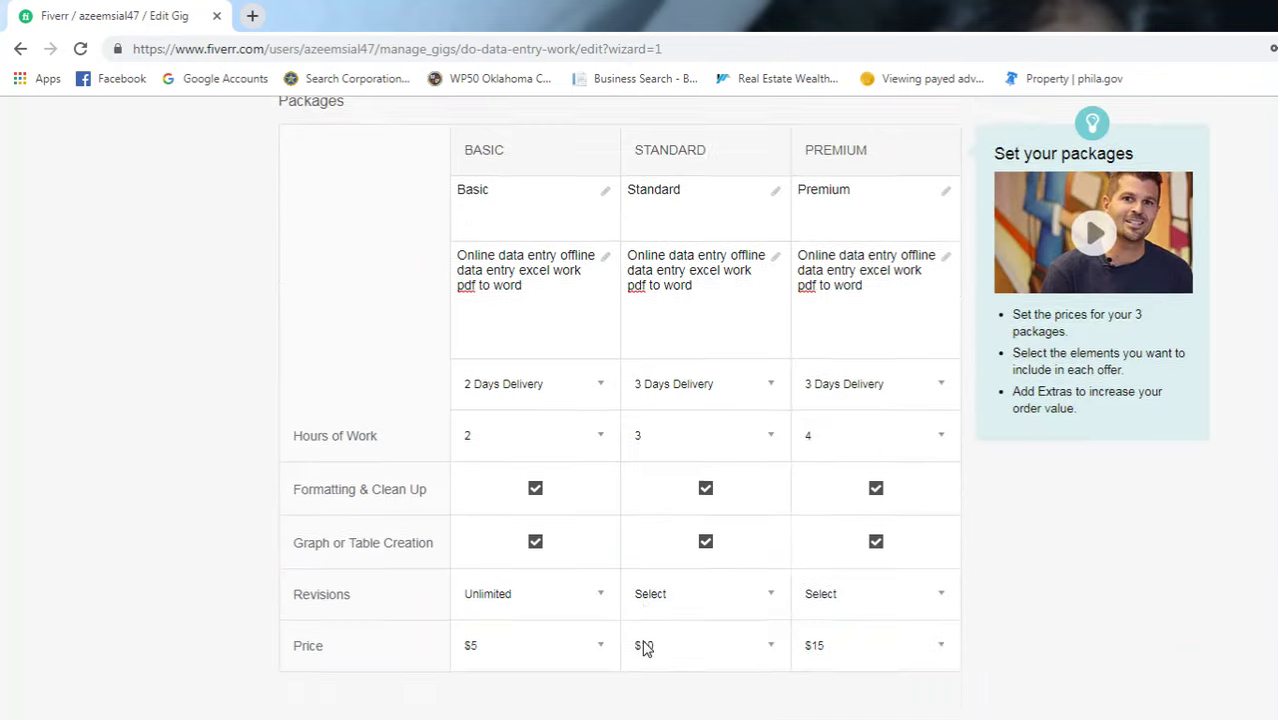
pyautogui.scroll(3, 695, 673)
pyautogui.scroll(-3, 733, 599)
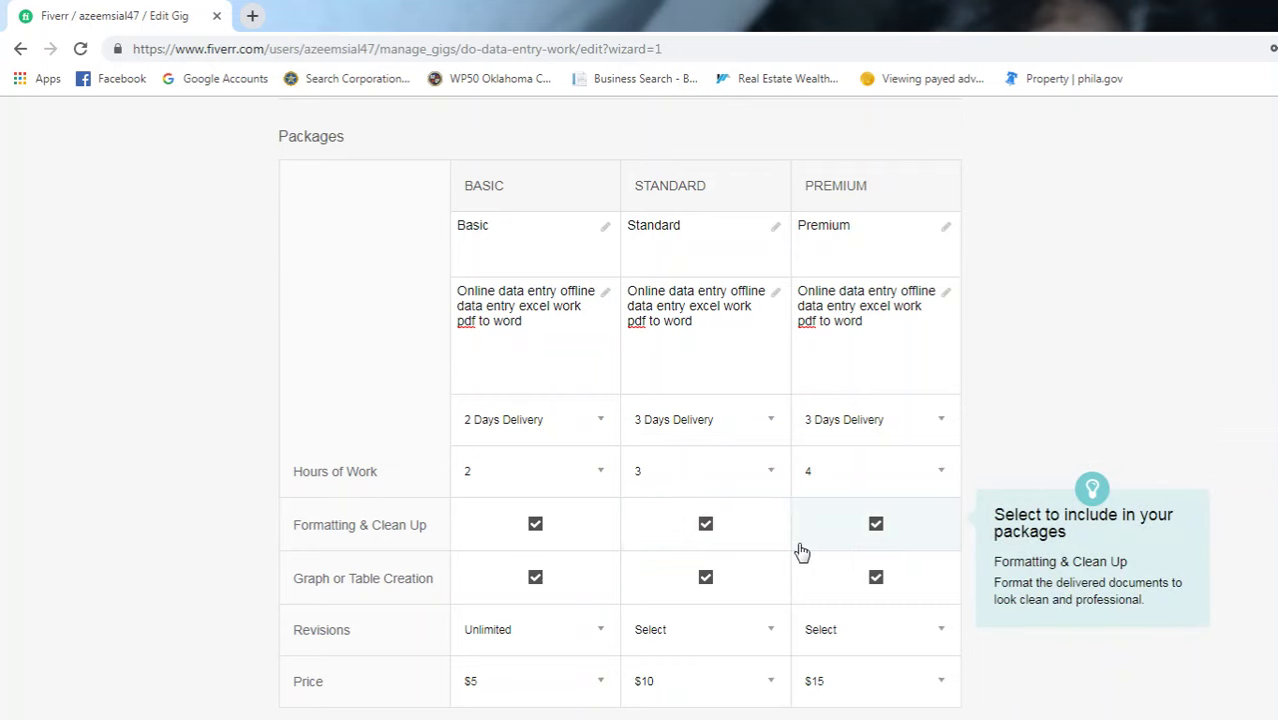
pyautogui.scroll(-2, 803, 555)
pyautogui.scroll(-2, 800, 560)
pyautogui.scroll(3, 765, 542)
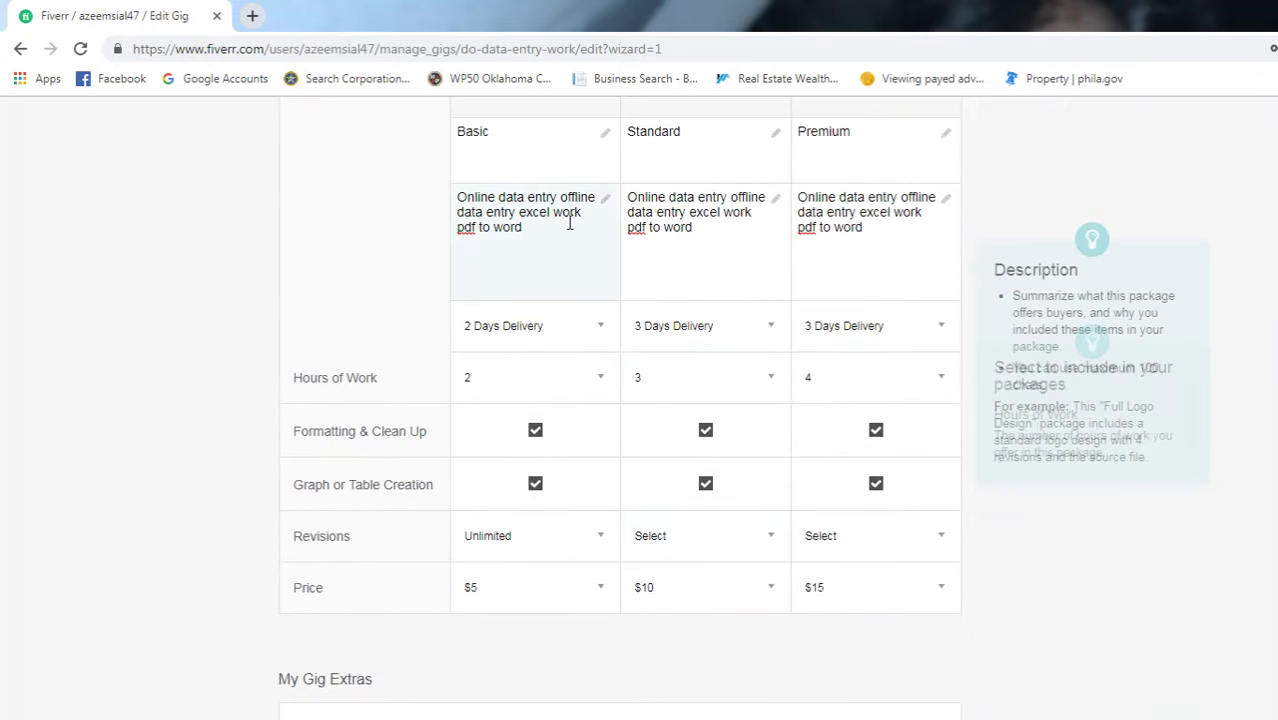
pyautogui.scroll(2, 535, 249)
pyautogui.moveTo(546, 421); pyautogui.dragTo(457, 385)
pyautogui.click(438, 449)
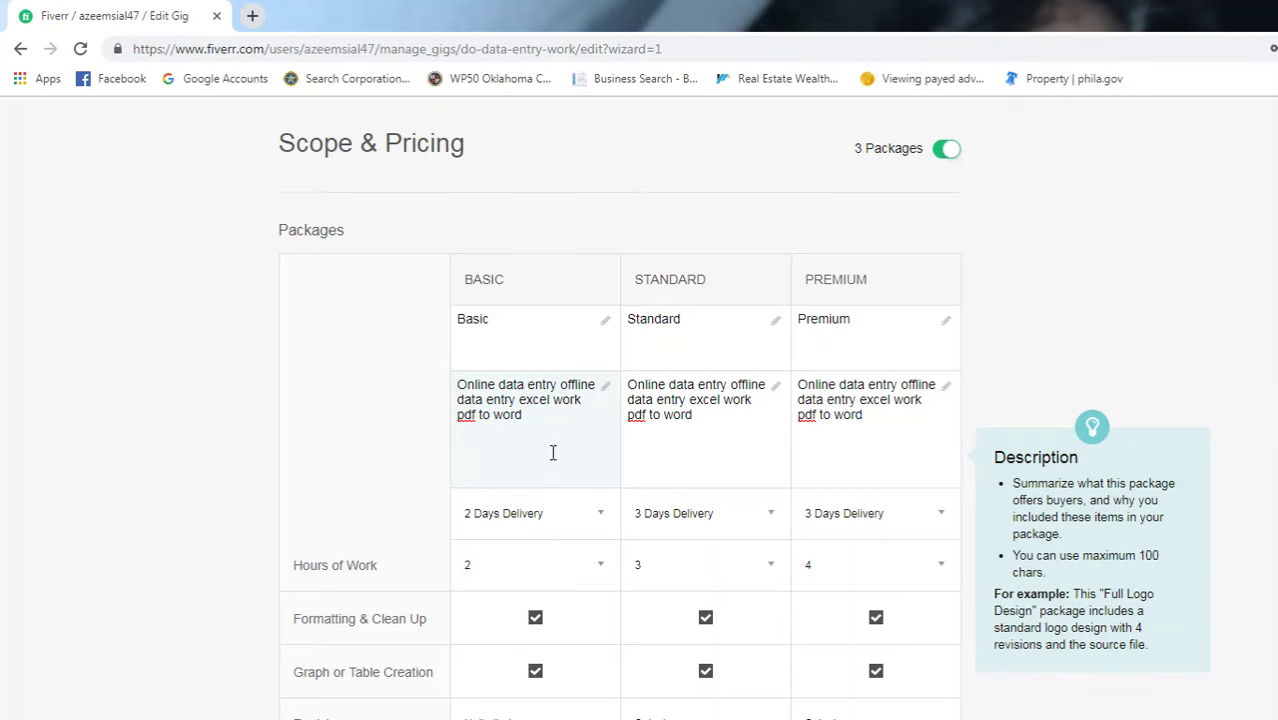
# Step: Save the scope and pricing settings and continue to the Description & FAQ stage
pyautogui.scroll(-5, 913, 710)
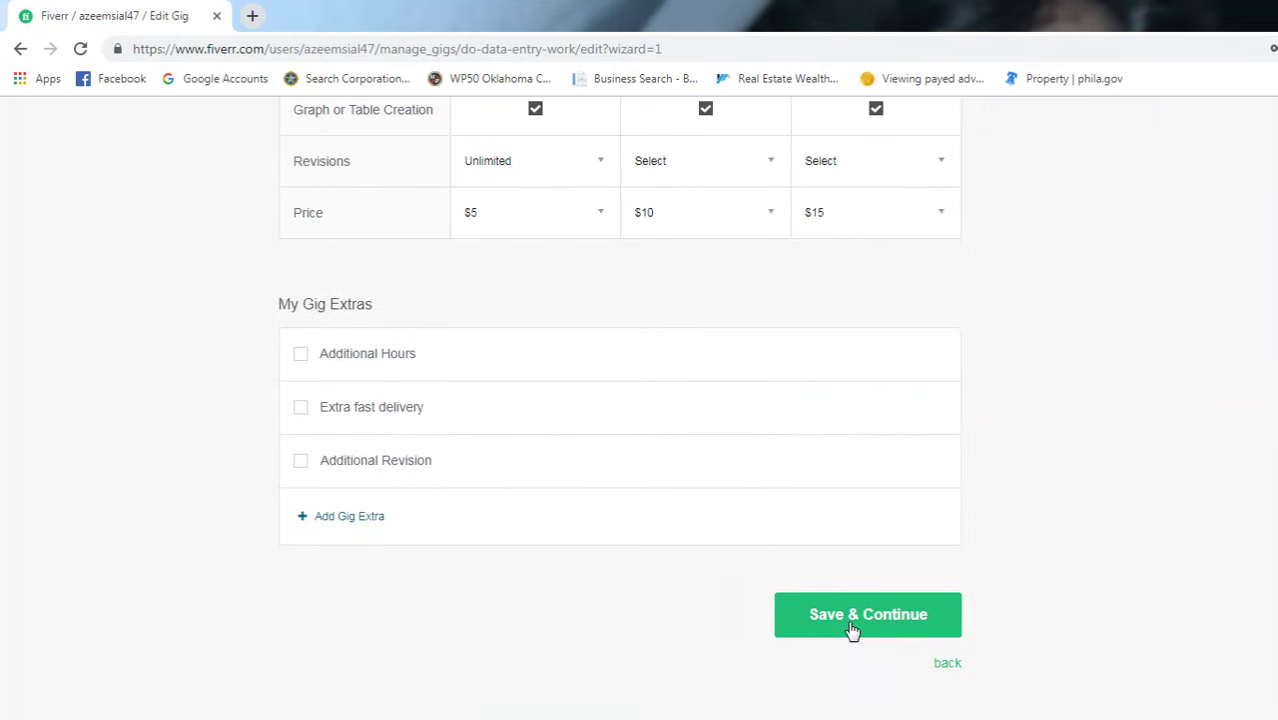
pyautogui.click(851, 630)
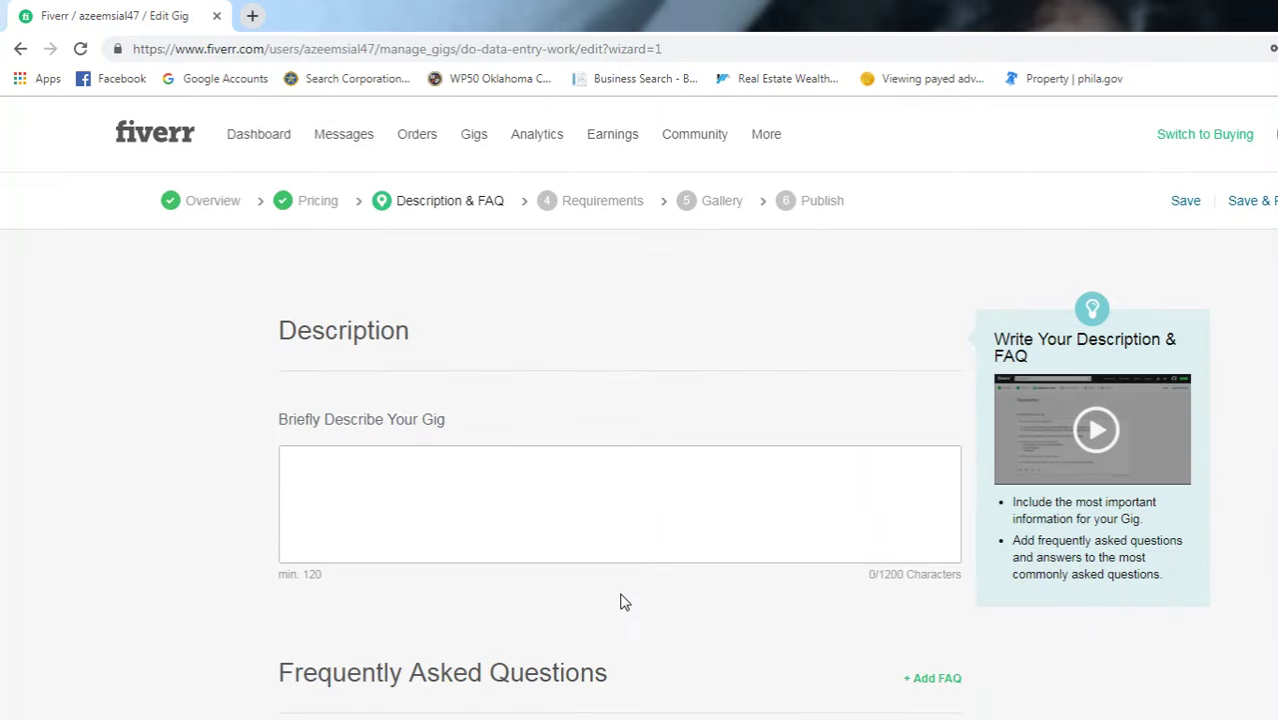
# Step: Start the gig description with the line "I am expert data entry clerk."
pyautogui.click(383, 484)
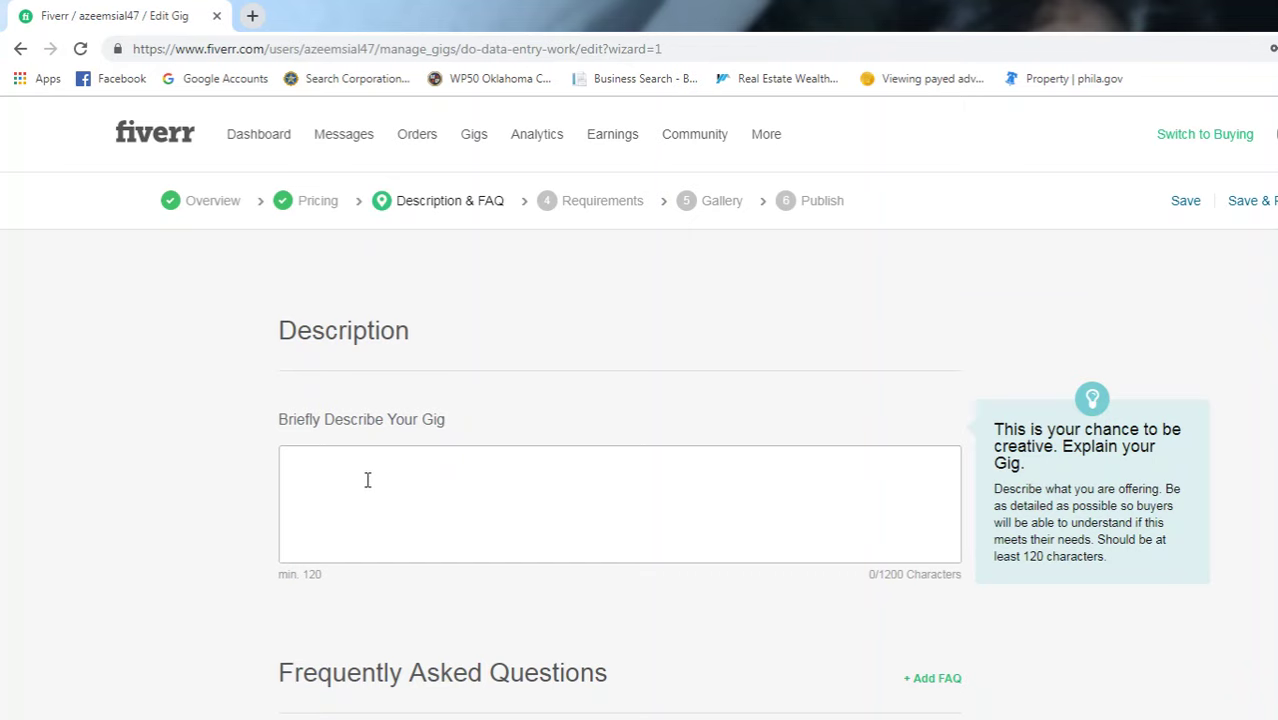
pyautogui.click(462, 503)
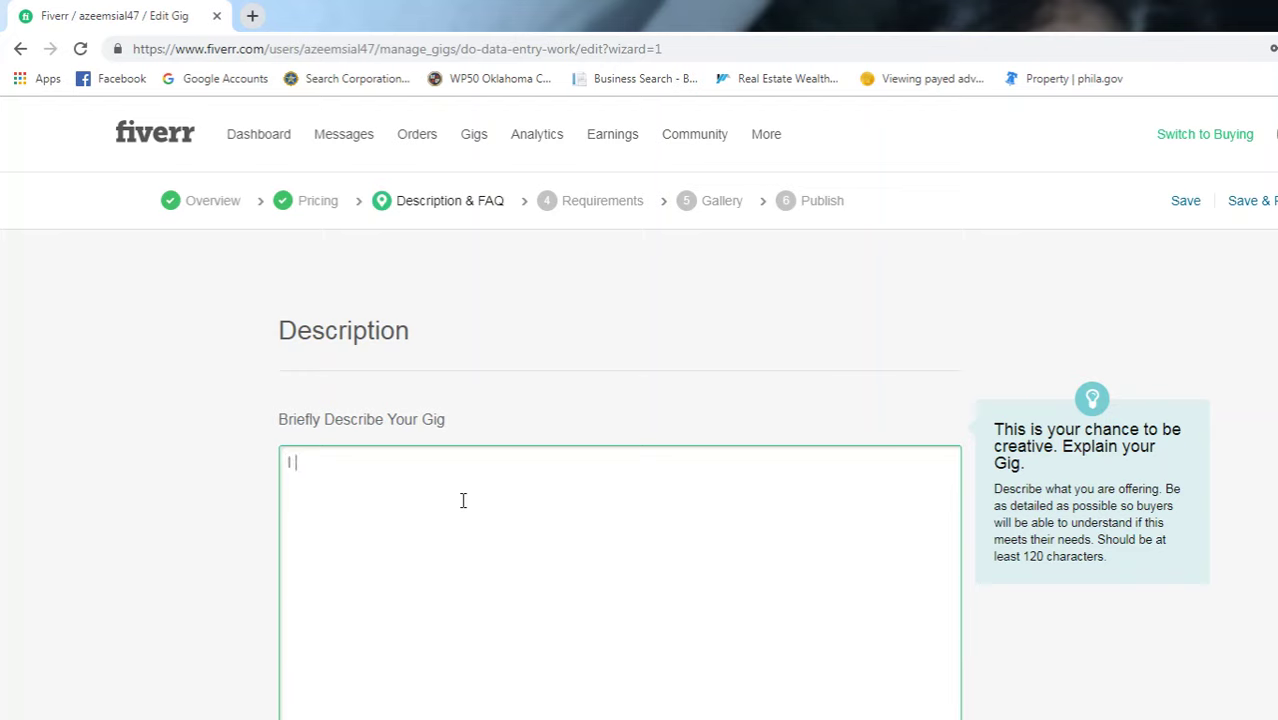
pyautogui.write('I am expert data')
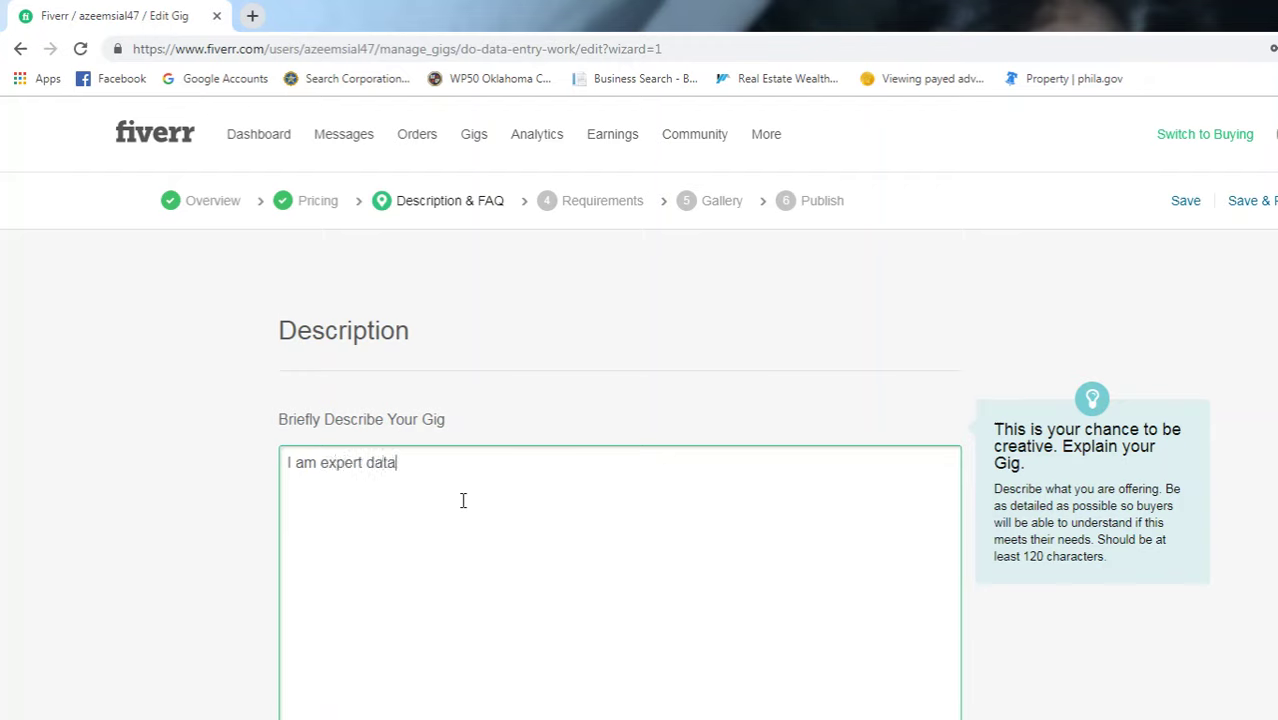
pyautogui.write(' entry ')
pyautogui.write('clerk')
pyautogui.write('have sk')
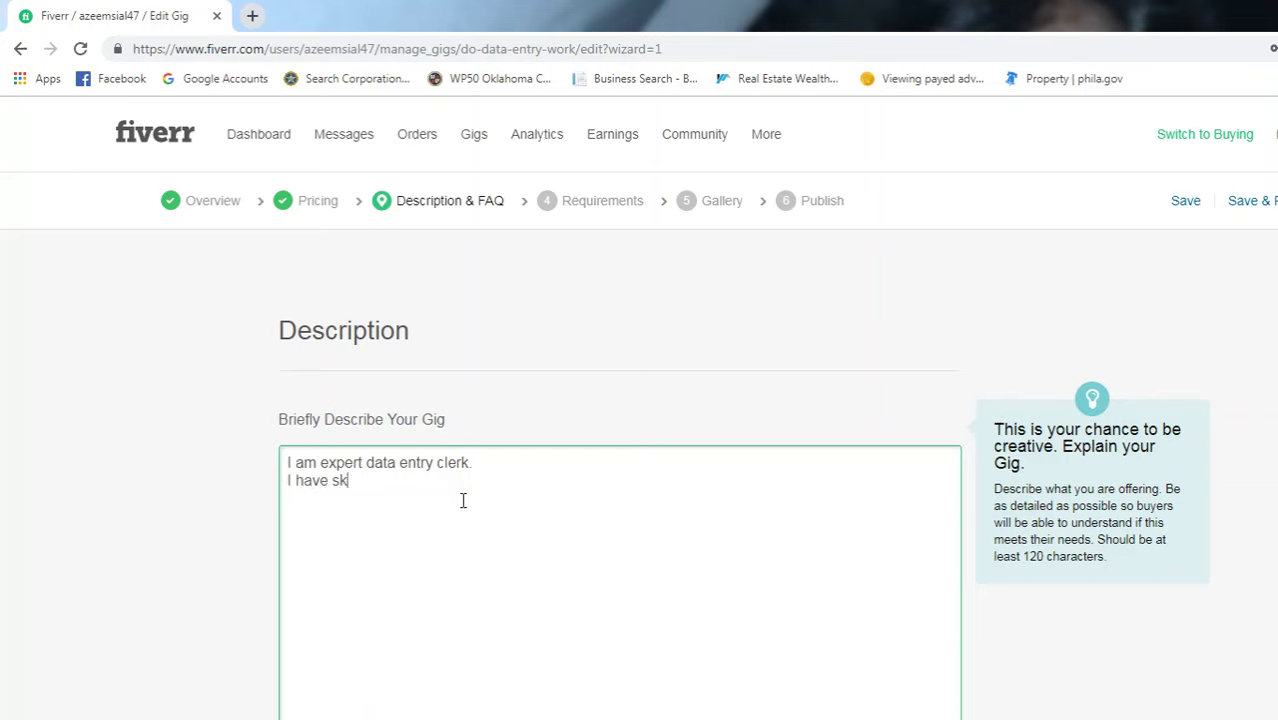
pyautogui.write('ills of')
pyautogui.press('BackSpace')
pyautogui.press('BackSpace')
pyautogui.press('BackSpace')
pyautogui.press('BackSpace')
pyautogui.press('BackSpace')
pyautogui.press('BackSpace')
pyautogui.press('BackSpace')
pyautogui.press('BackSpace')
pyautogui.press('BackSpace')
pyautogui.press('BackSpace')
pyautogui.press('BackSpace')
# Step: Write the description's second line: "I have experience of data entry, virtual assistant, excel, pdf to word, pdf to excel, skip tracing and many more"
pyautogui.write('have experience of data entry')
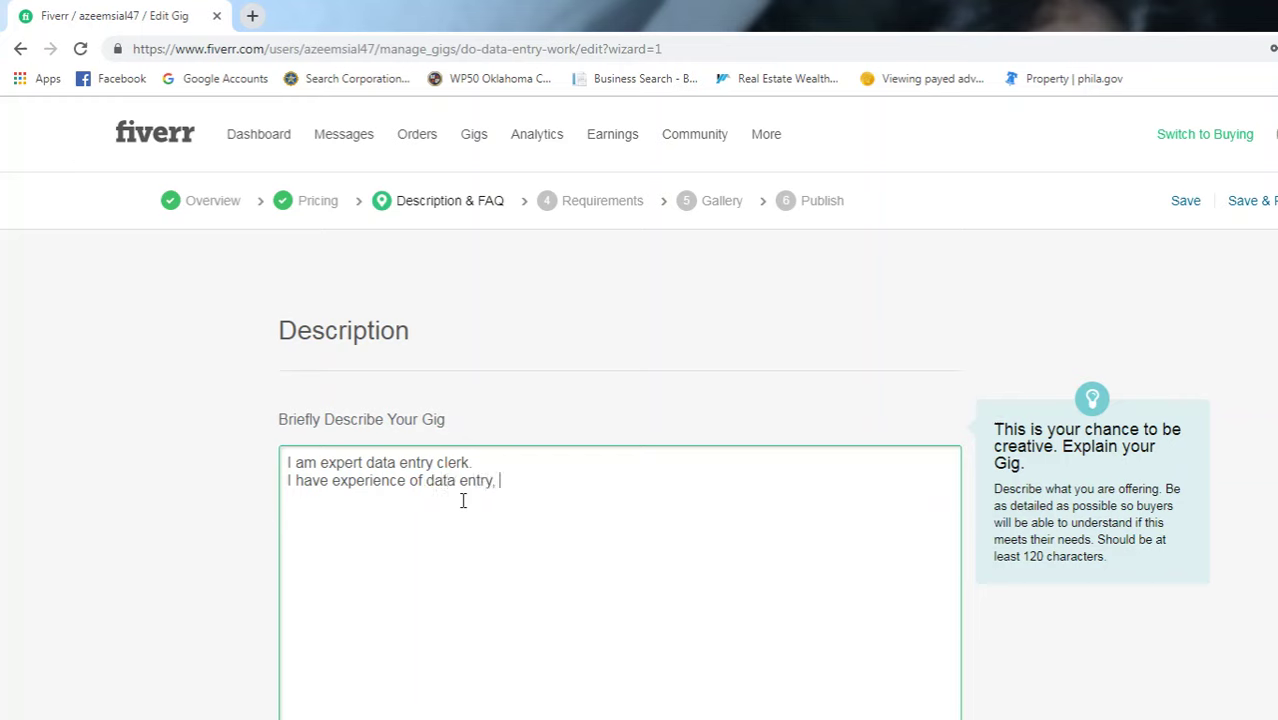
pyautogui.write(', virtual assistant,')
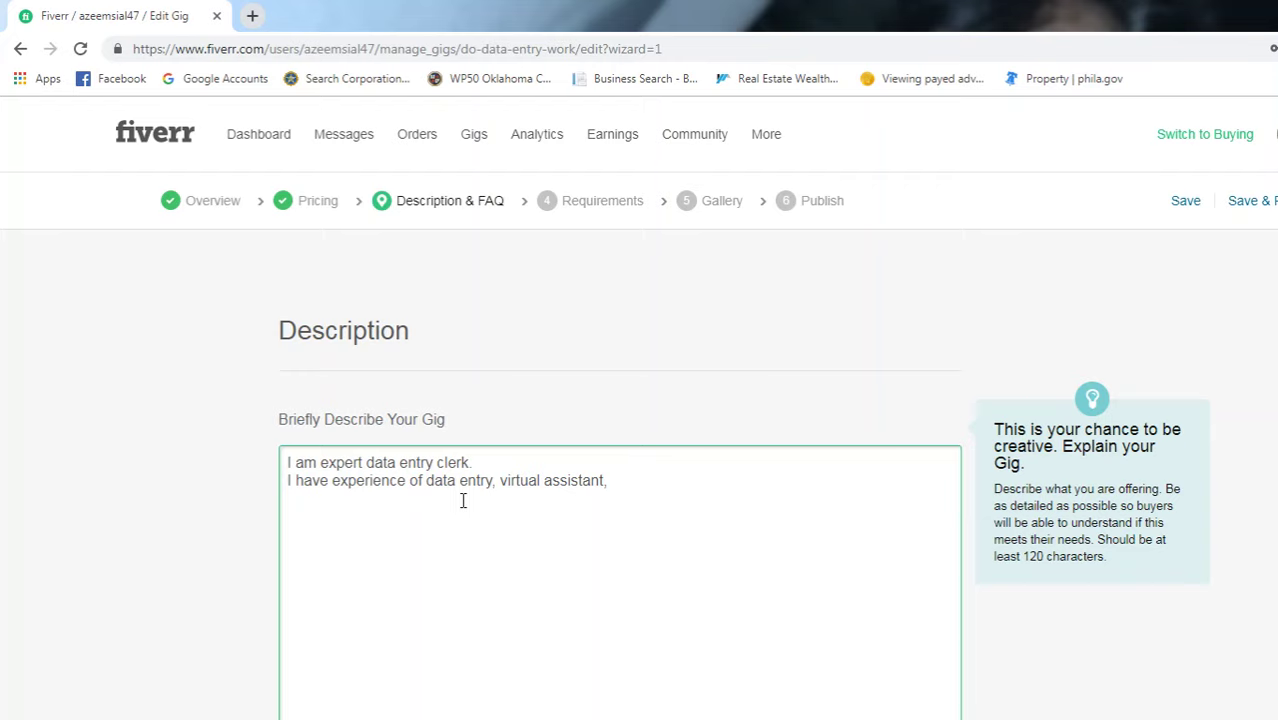
pyautogui.write('xcel, pdf to w')
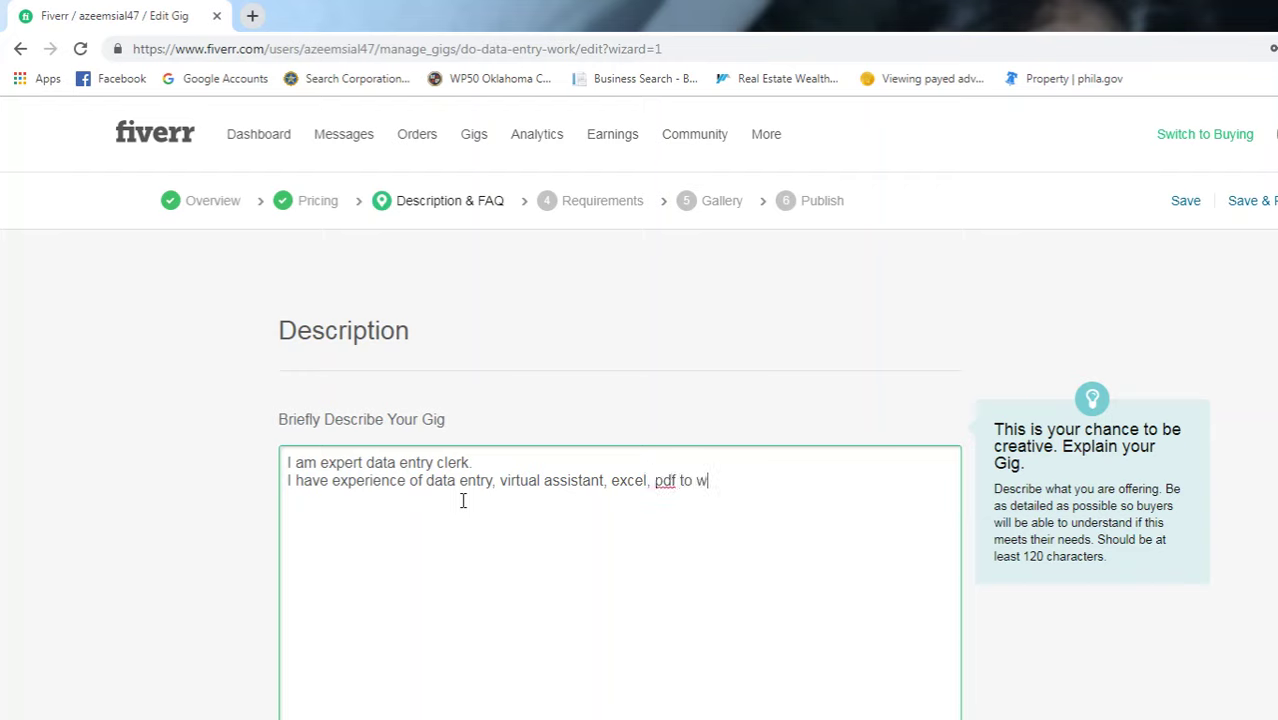
pyautogui.write('ord, pdf to excel')
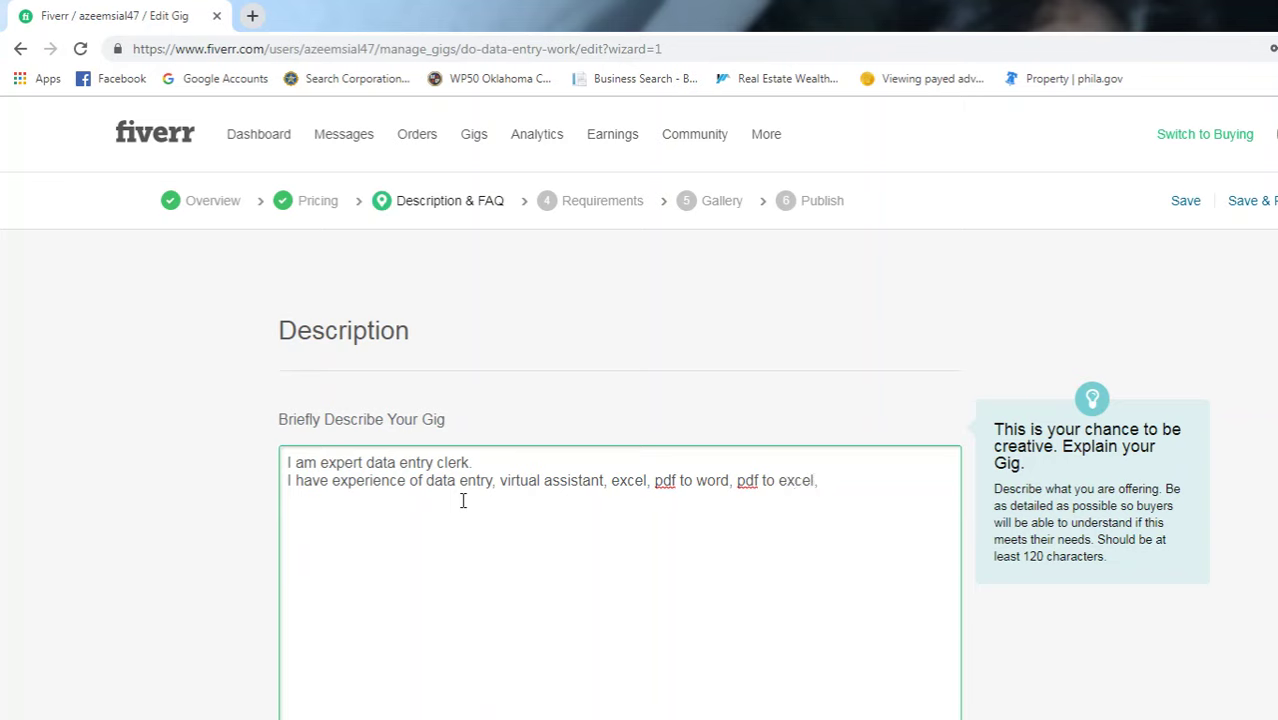
pyautogui.write(', lead')
pyautogui.write('skipb')
pyautogui.write('tracing')
pyautogui.write(' an')
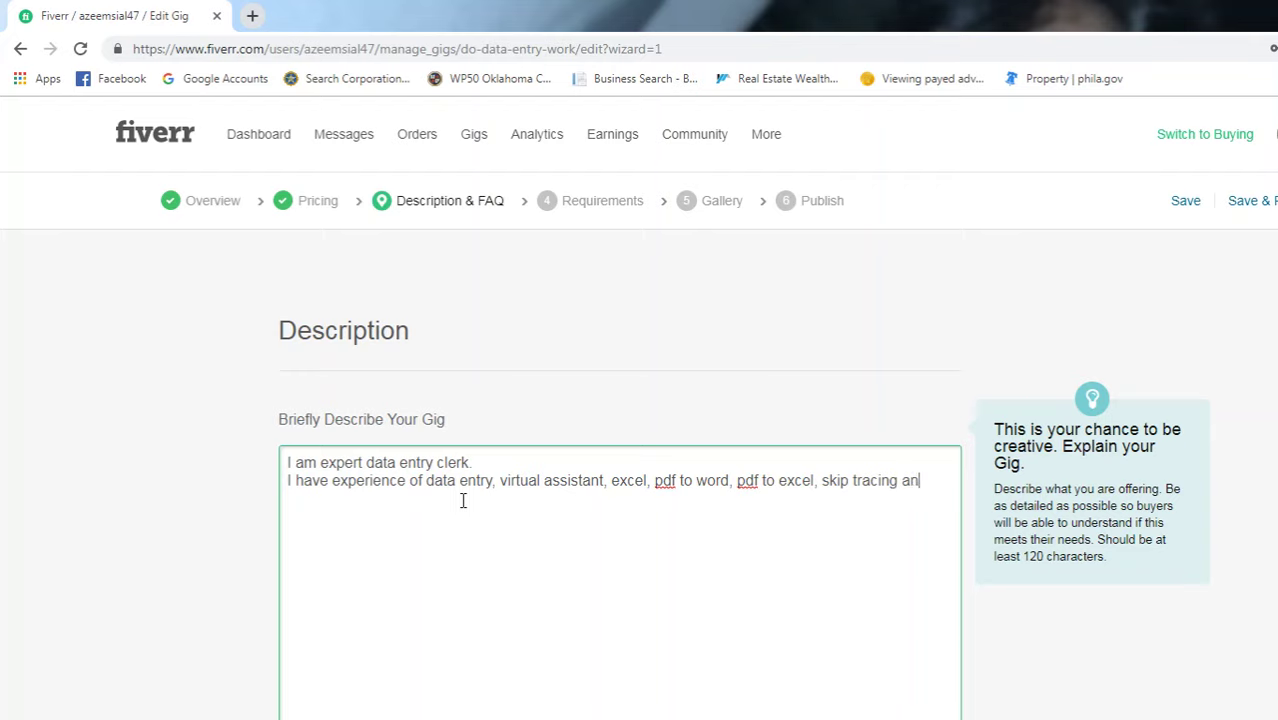
pyautogui.write('d many more')
pyautogui.scroll(-3, 470, 502)
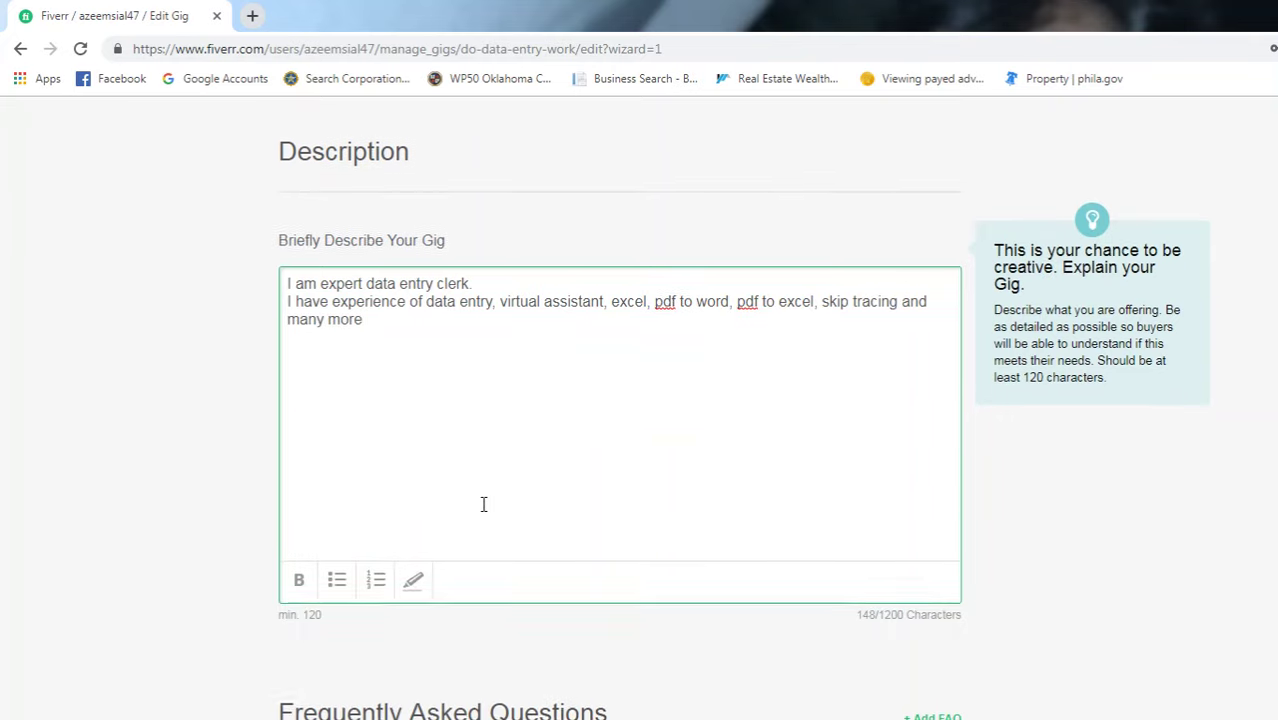
pyautogui.click(592, 556)
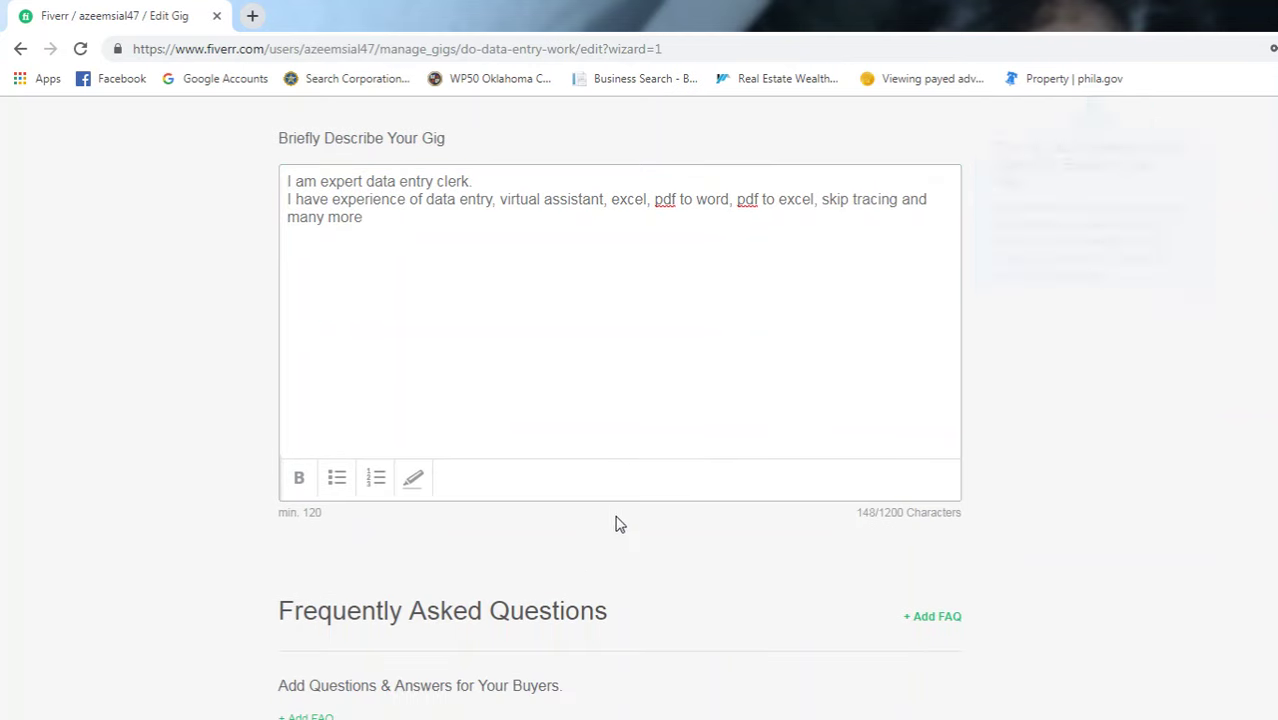
pyautogui.click(409, 243)
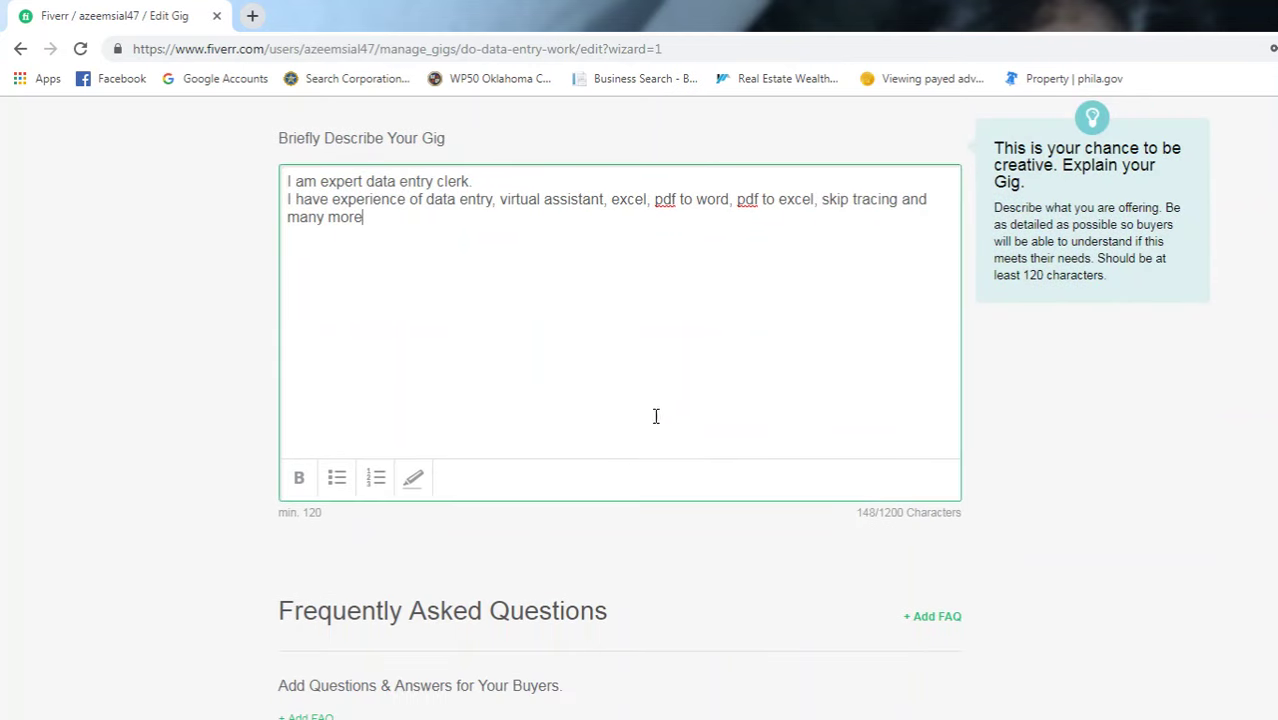
pyautogui.scroll(-2, 656, 417)
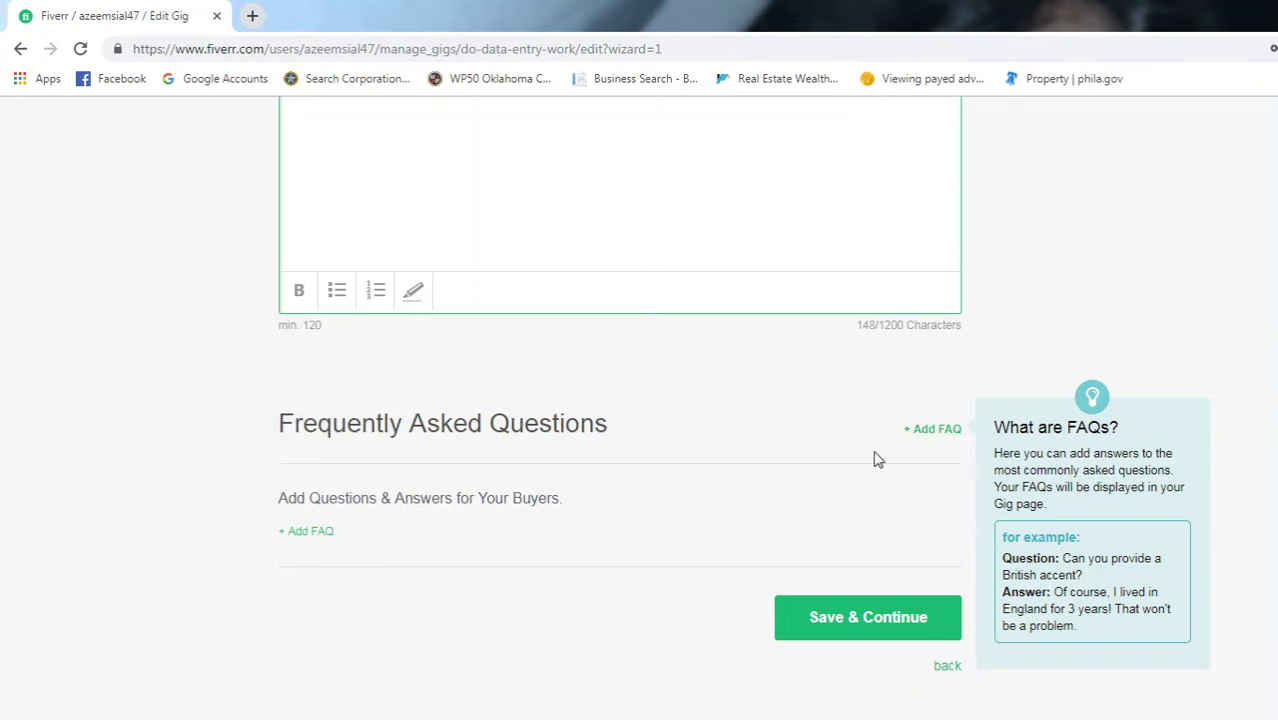
pyautogui.click(933, 432)
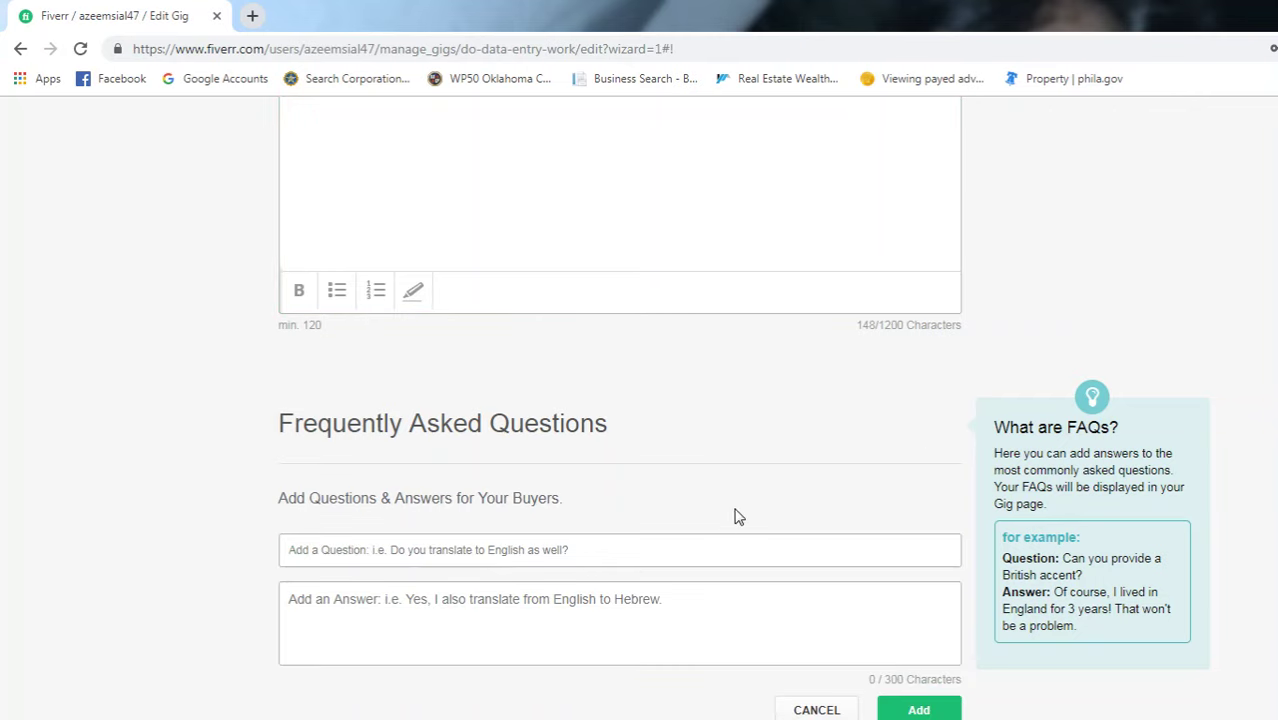
pyautogui.click(558, 549)
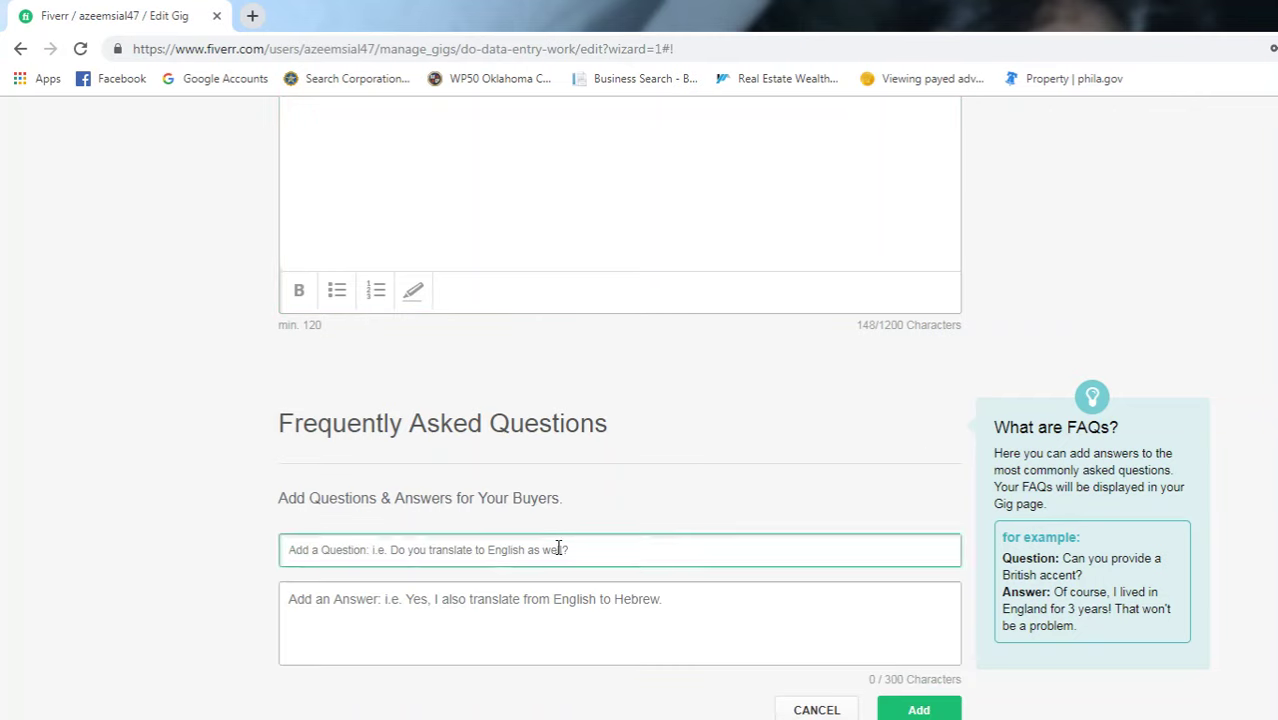
pyautogui.click(569, 608)
pyautogui.click(720, 446)
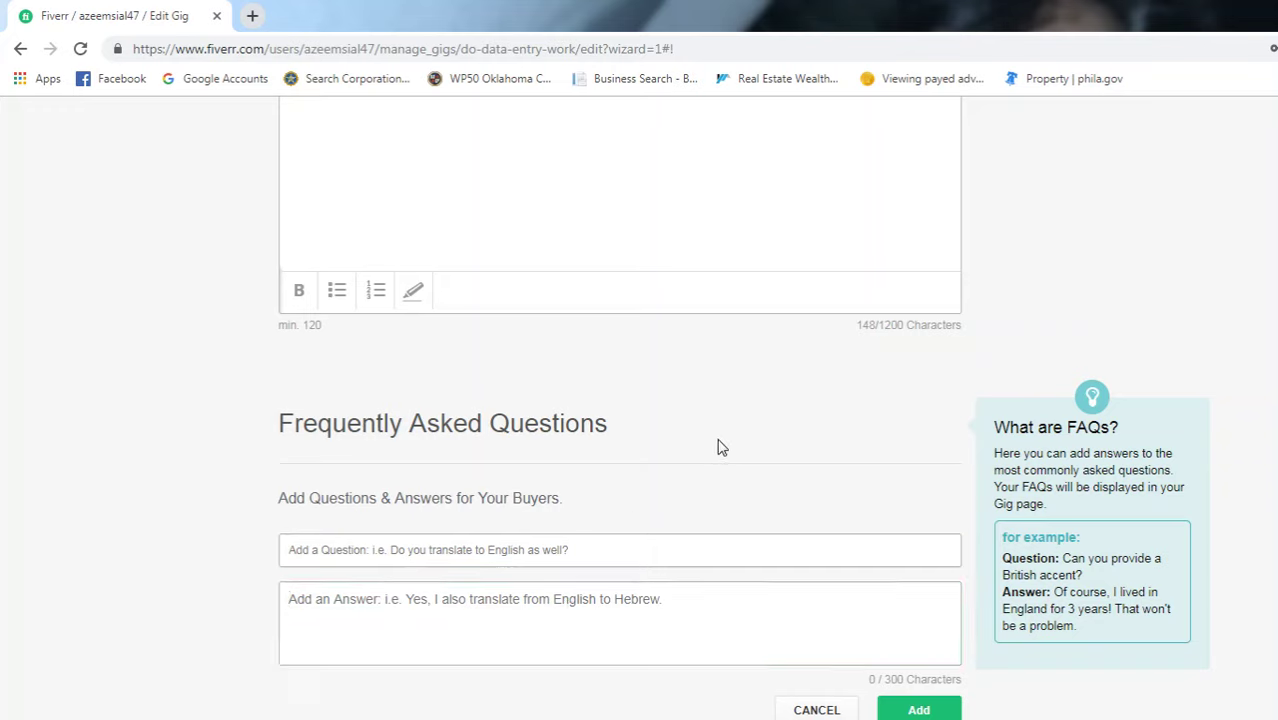
pyautogui.click(813, 709)
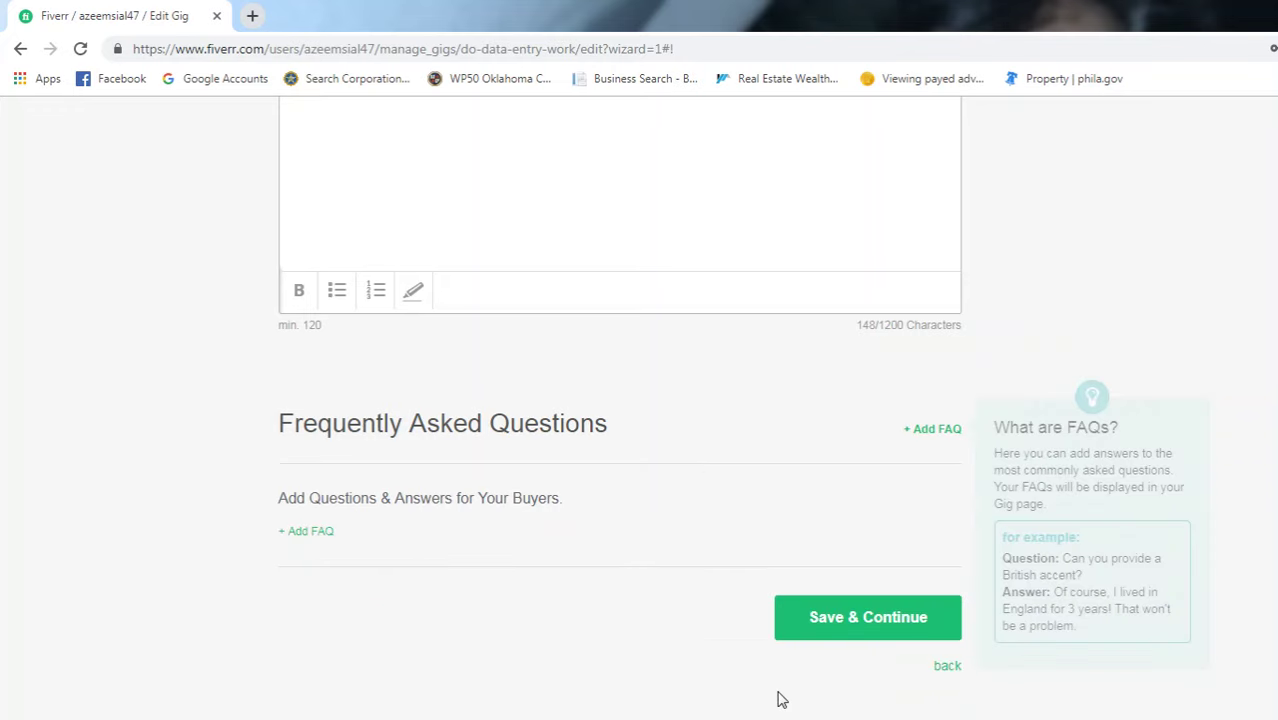
# Step: Save the gig description without any FAQ and continue to the Requirements stage
pyautogui.scroll(4, 676, 582)
pyautogui.scroll(-3, 676, 508)
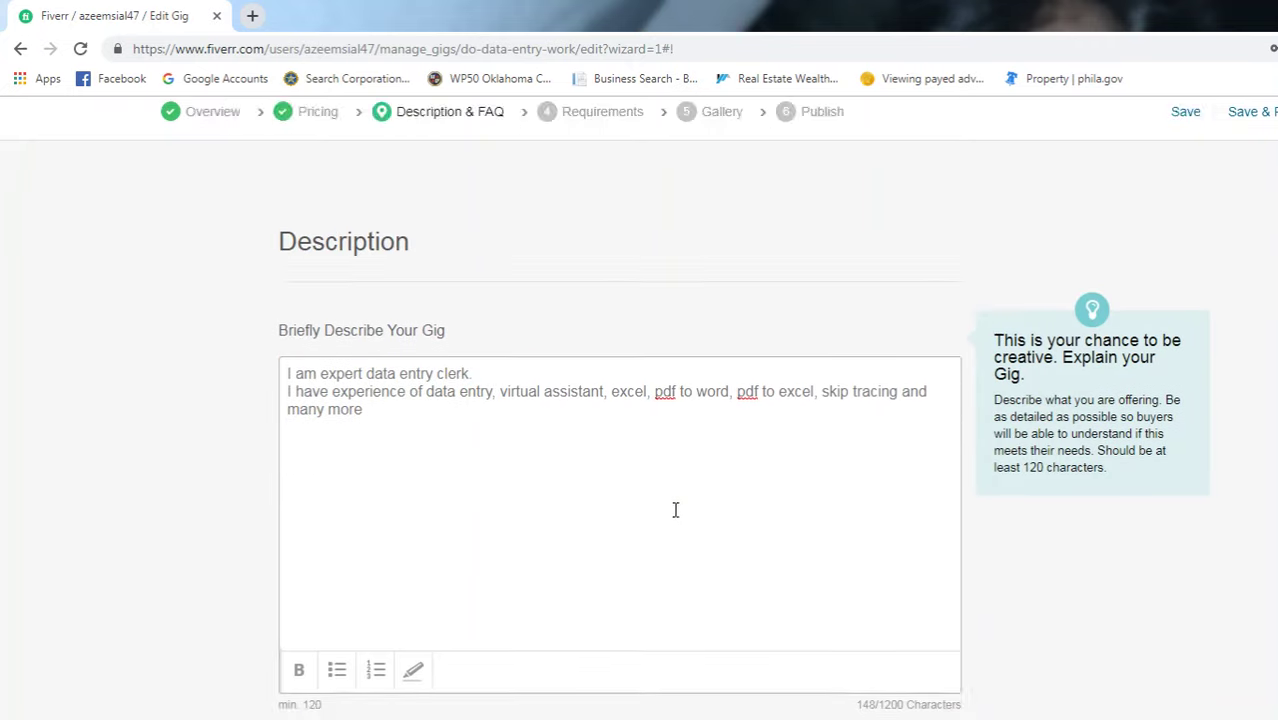
pyautogui.scroll(-2, 676, 508)
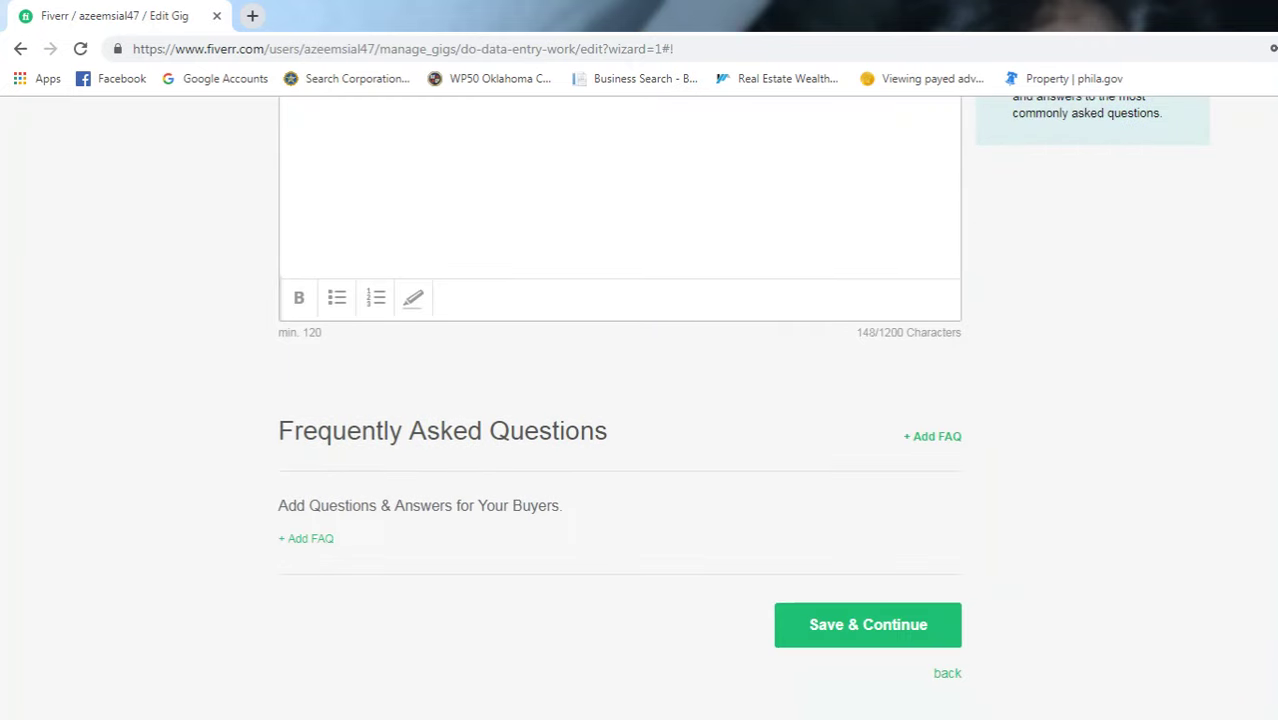
pyautogui.click(846, 638)
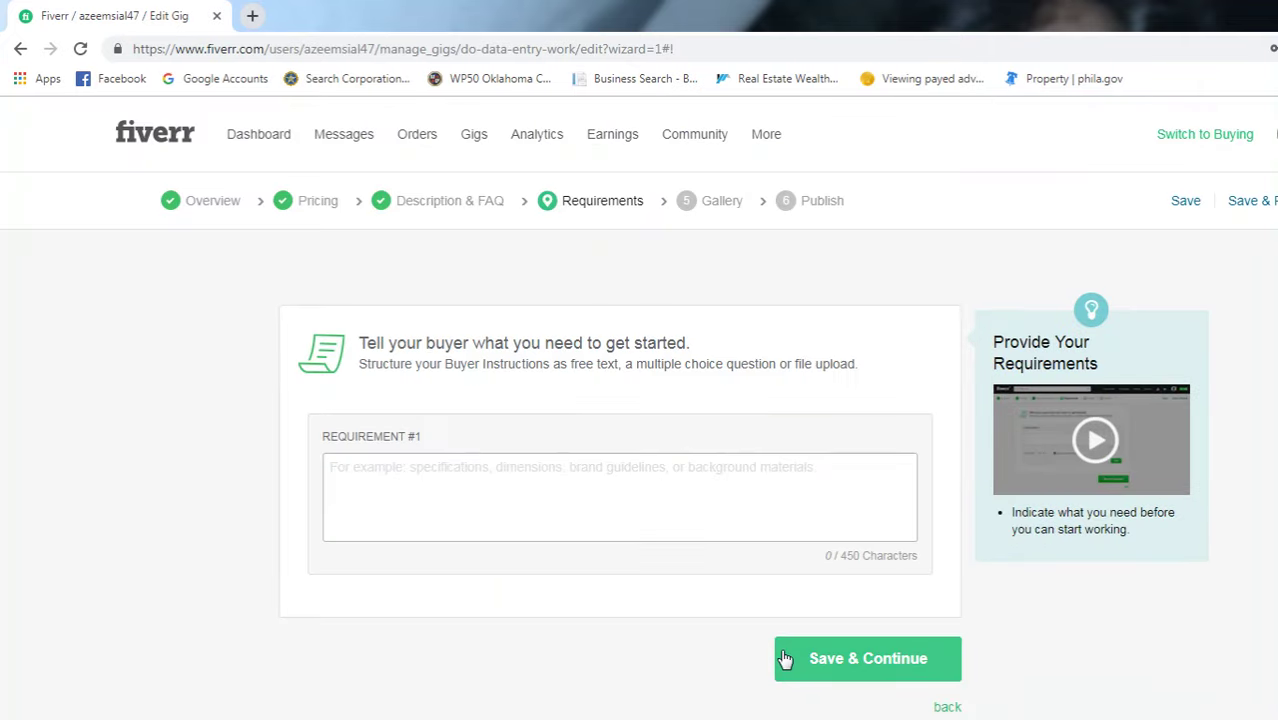
# Step: Add "NA" as the first buyer requirement with a mandatory free-text answer, and continue to the Gallery stage
pyautogui.click(547, 493)
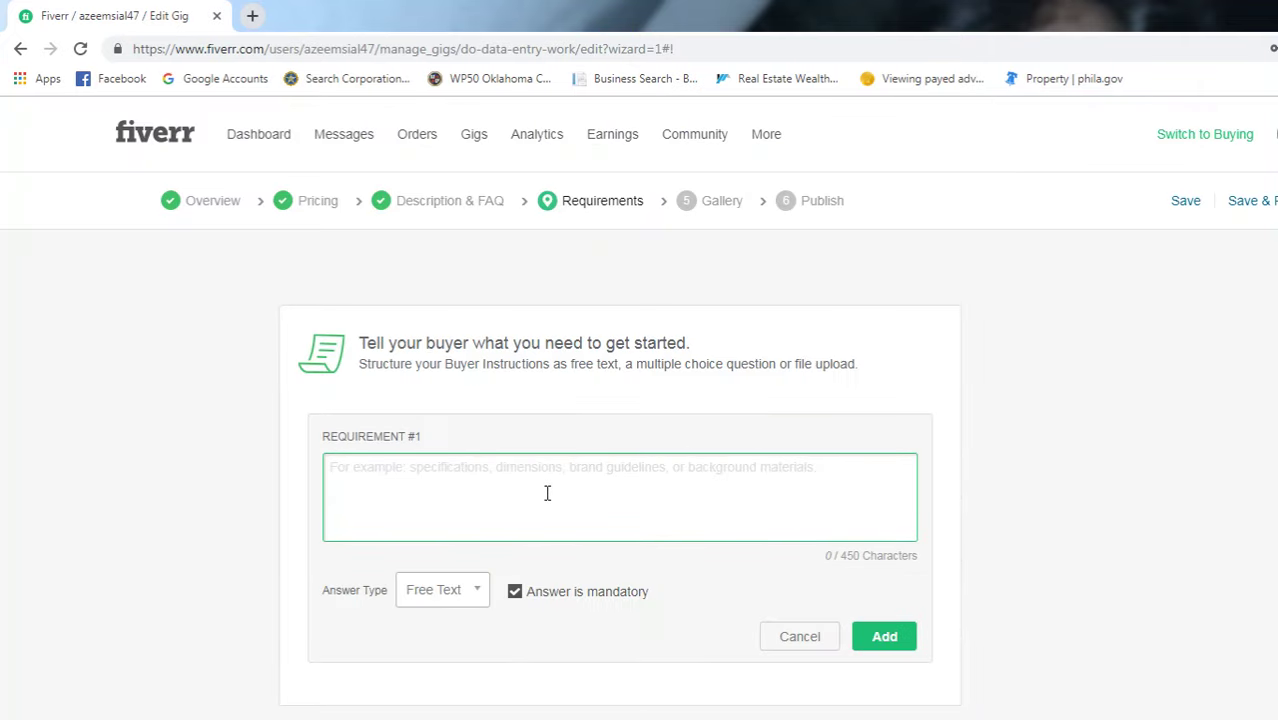
pyautogui.write('NA')
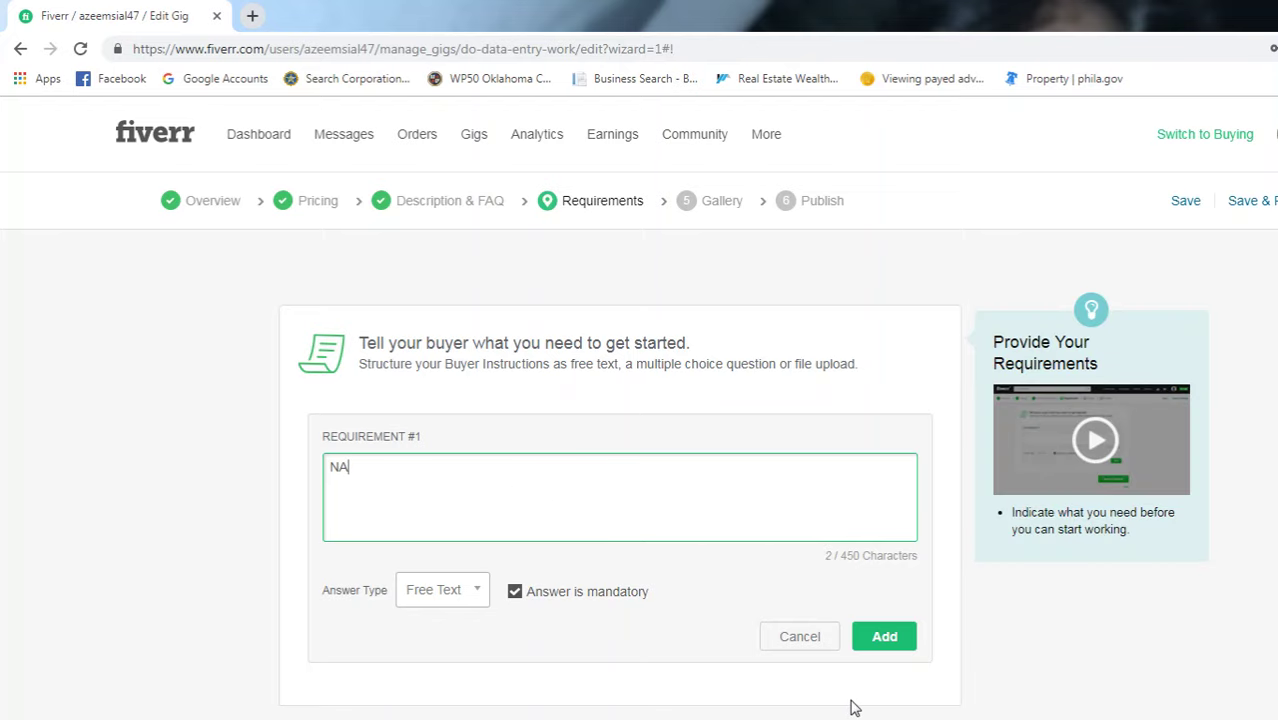
pyautogui.click(882, 643)
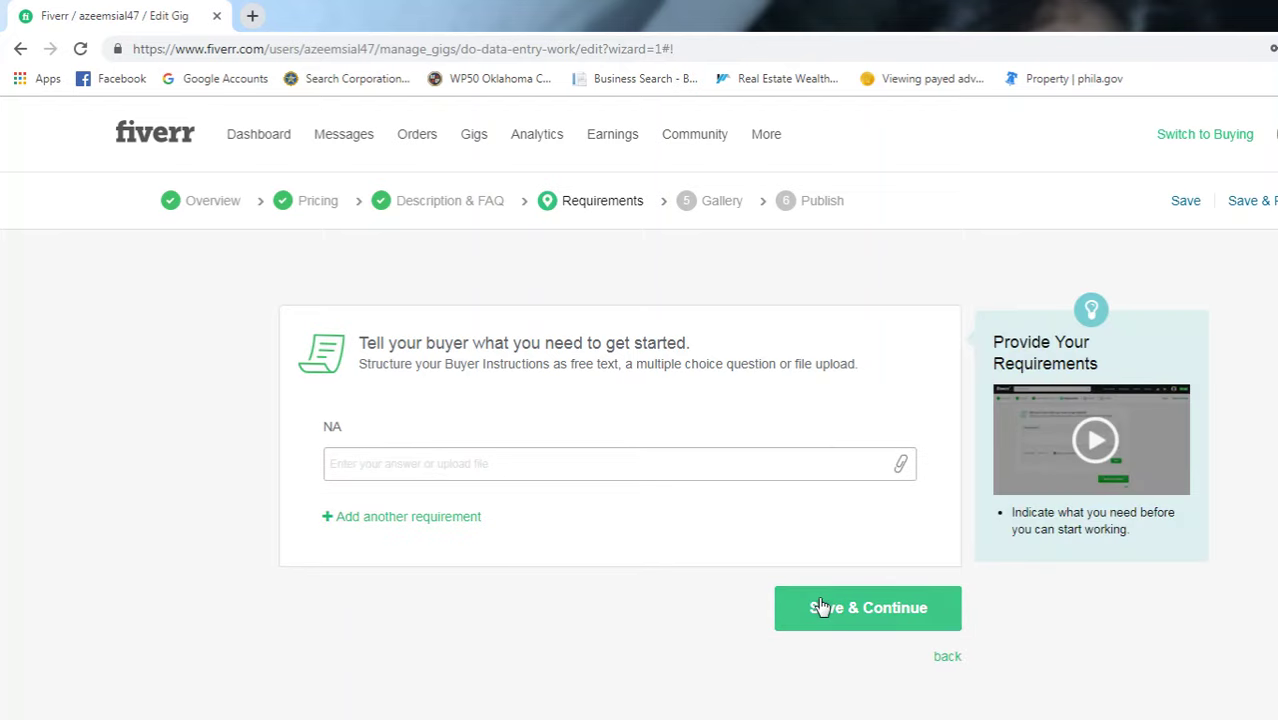
pyautogui.click(822, 606)
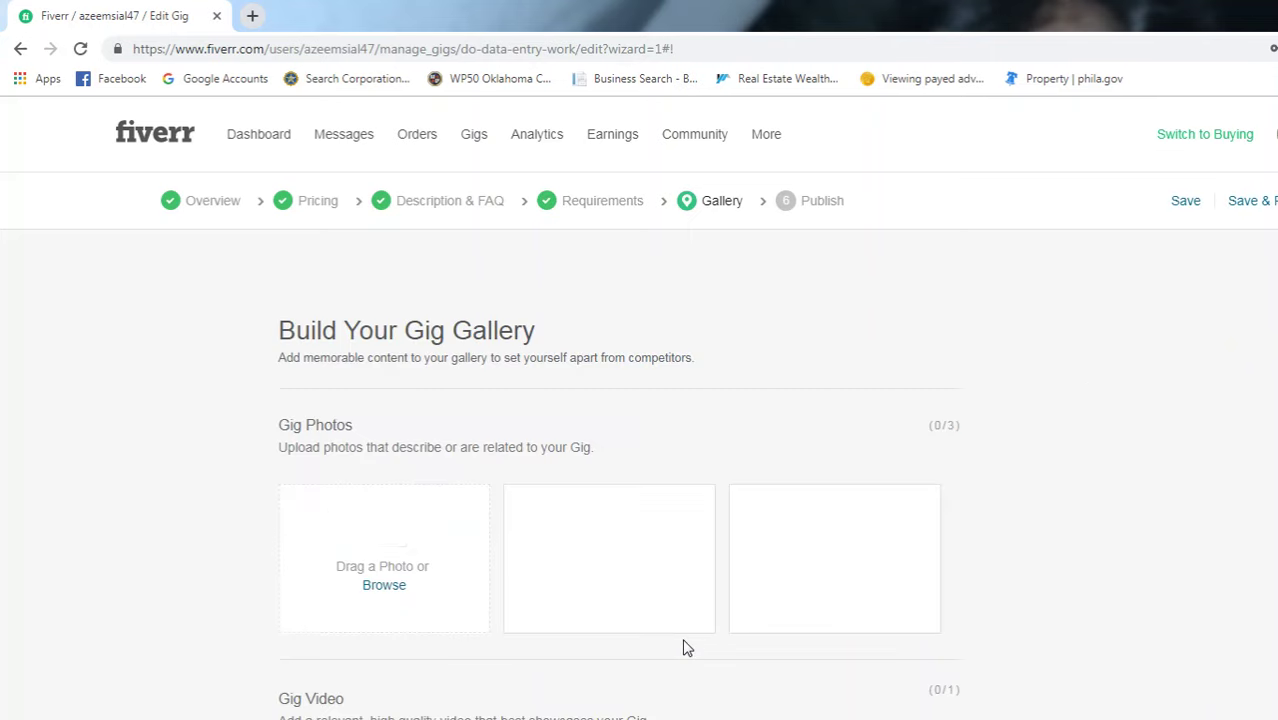
# Step: Review the gallery's photo, video and PDF upload sections and their file guidelines
pyautogui.scroll(-1, 545, 583)
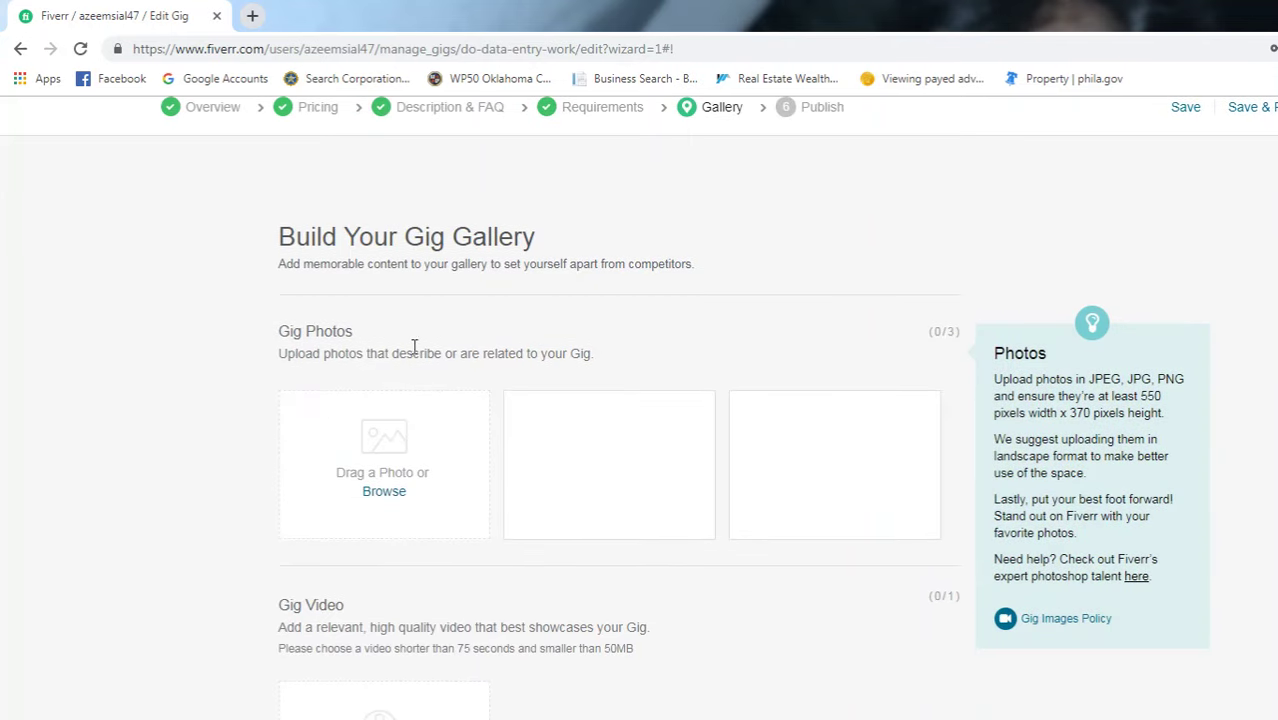
pyautogui.scroll(-2, 428, 356)
pyautogui.scroll(1, 548, 357)
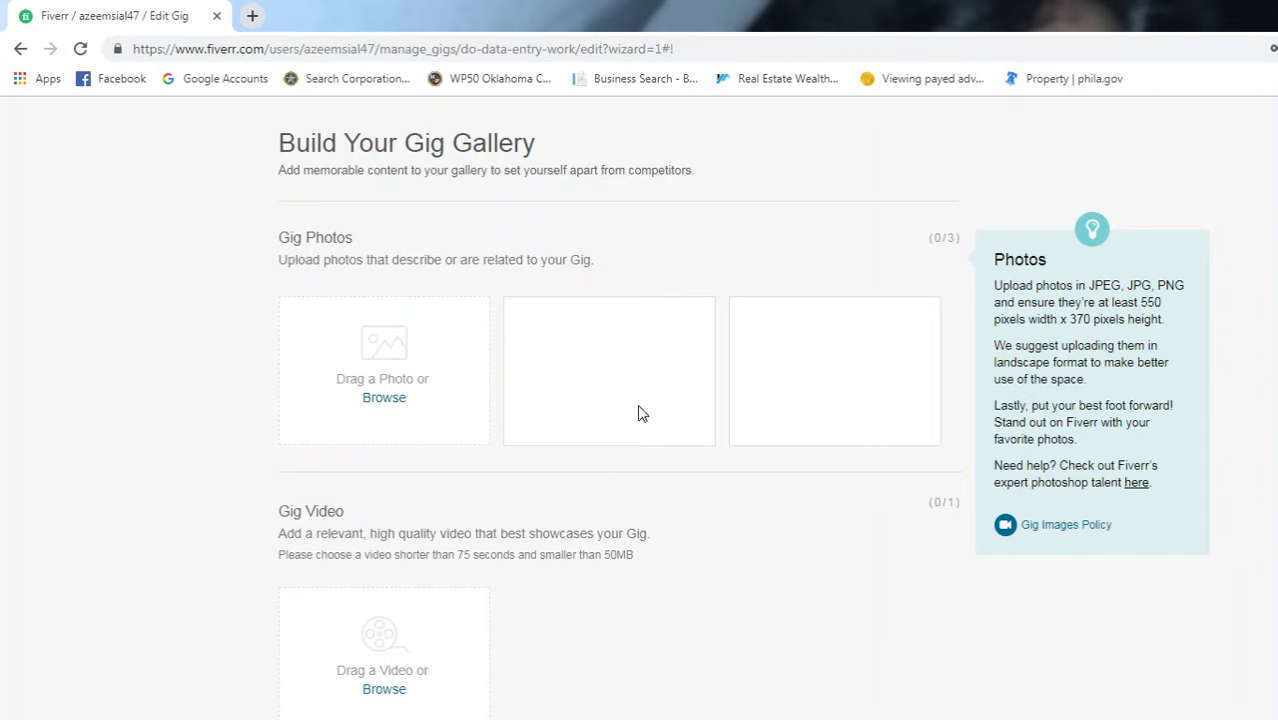
pyautogui.scroll(-1, 390, 516)
pyautogui.scroll(-3, 500, 526)
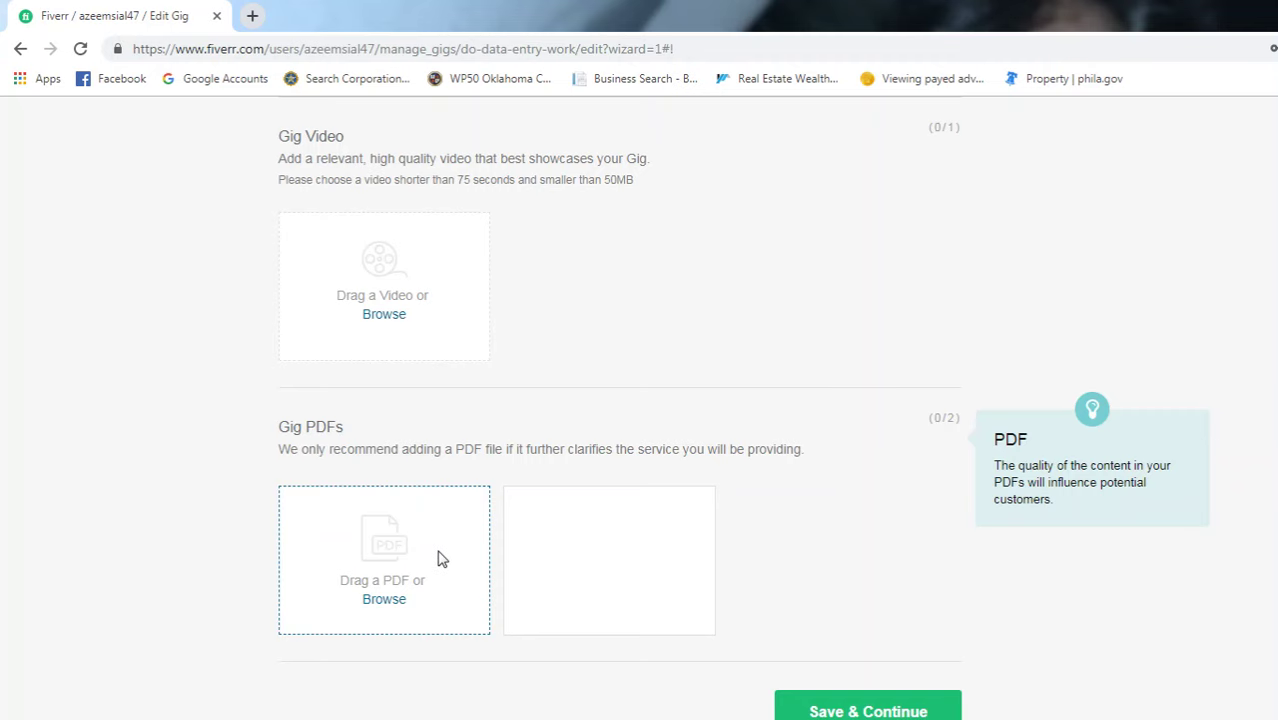
pyautogui.scroll(6, 437, 556)
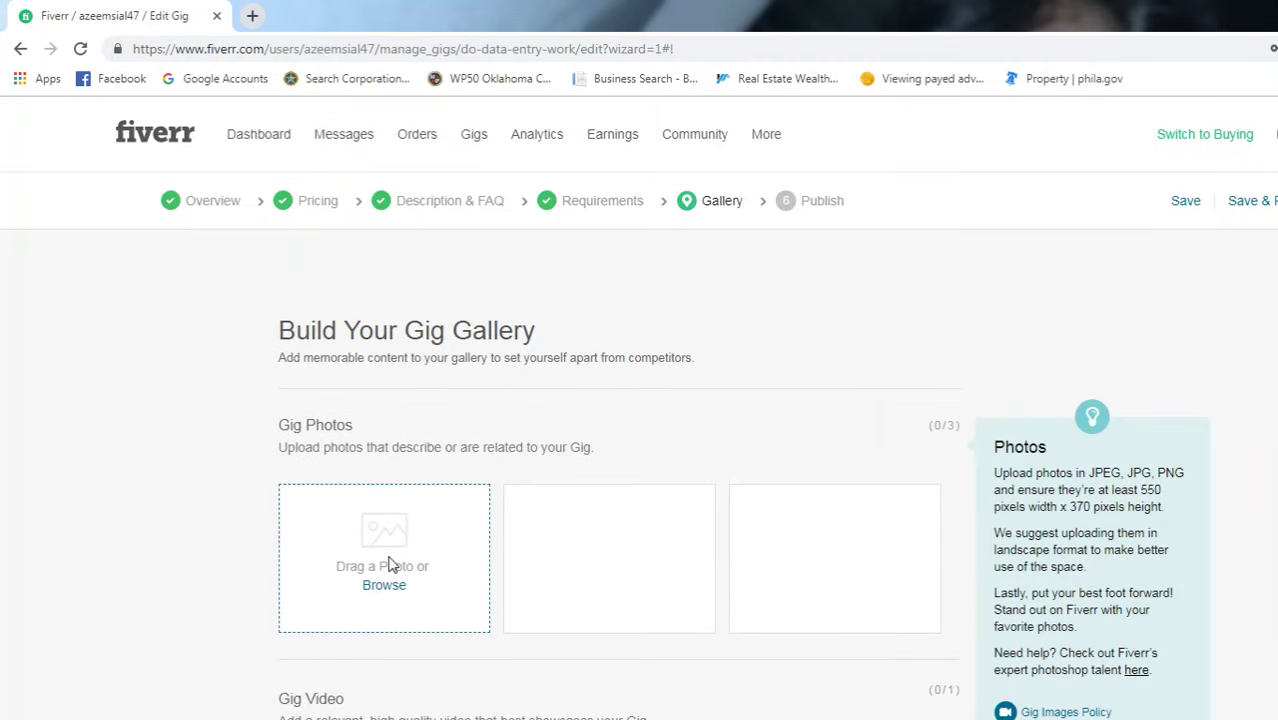
pyautogui.scroll(-1, 457, 566)
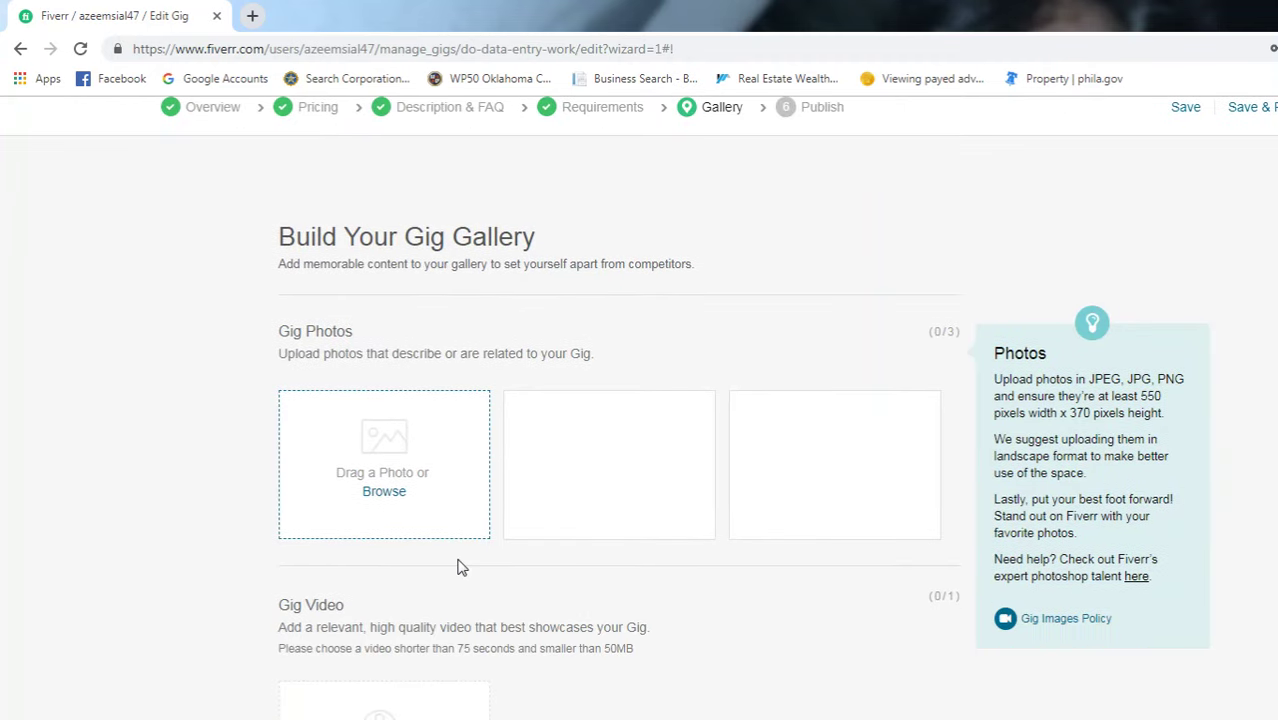
# Step: Upload the "Documents Conversion" image from the Downloads folder as the first gig photo
pyautogui.click(25, 719)
pyautogui.click(300, 551)
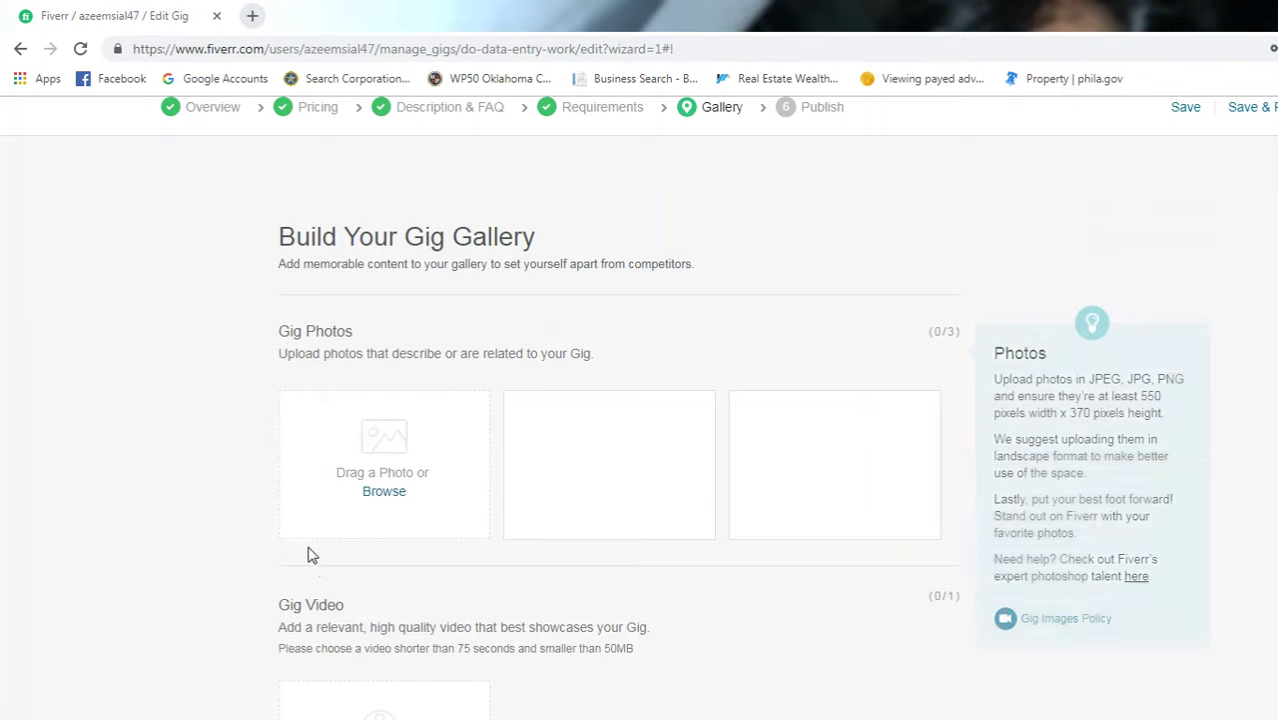
pyautogui.click(88, 146)
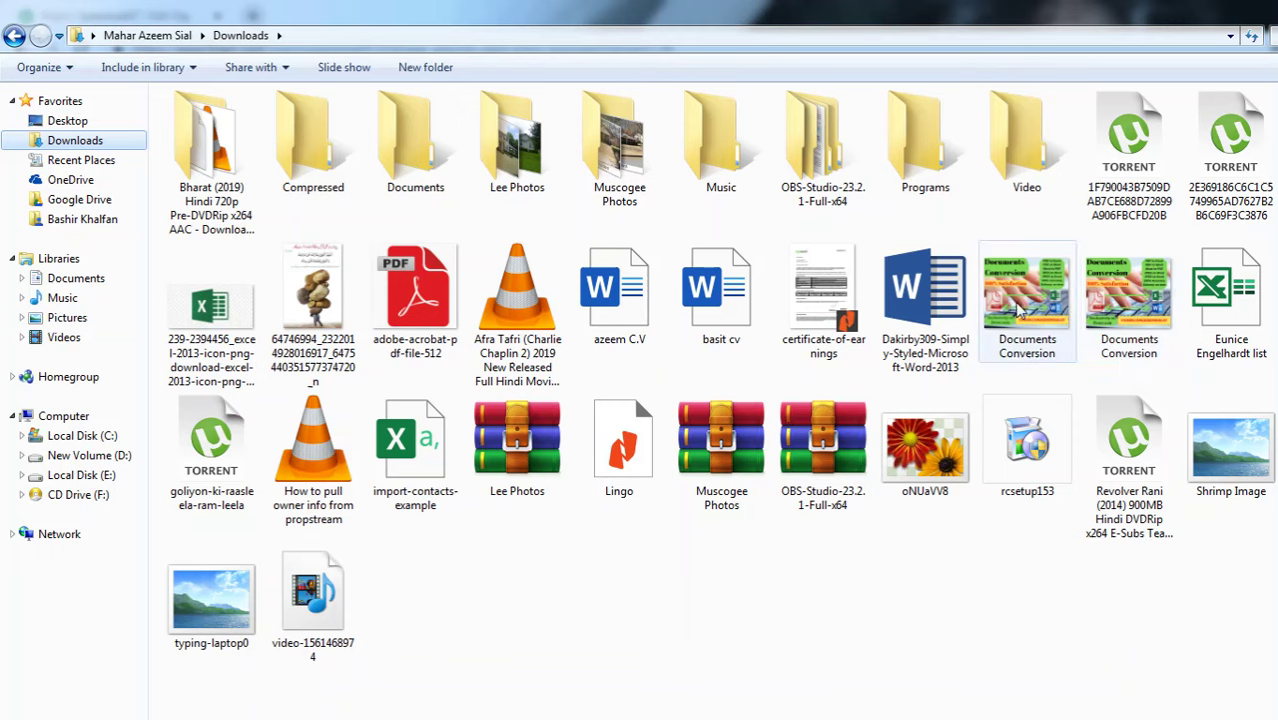
pyautogui.moveTo(1025, 305); pyautogui.dragTo(405, 515)
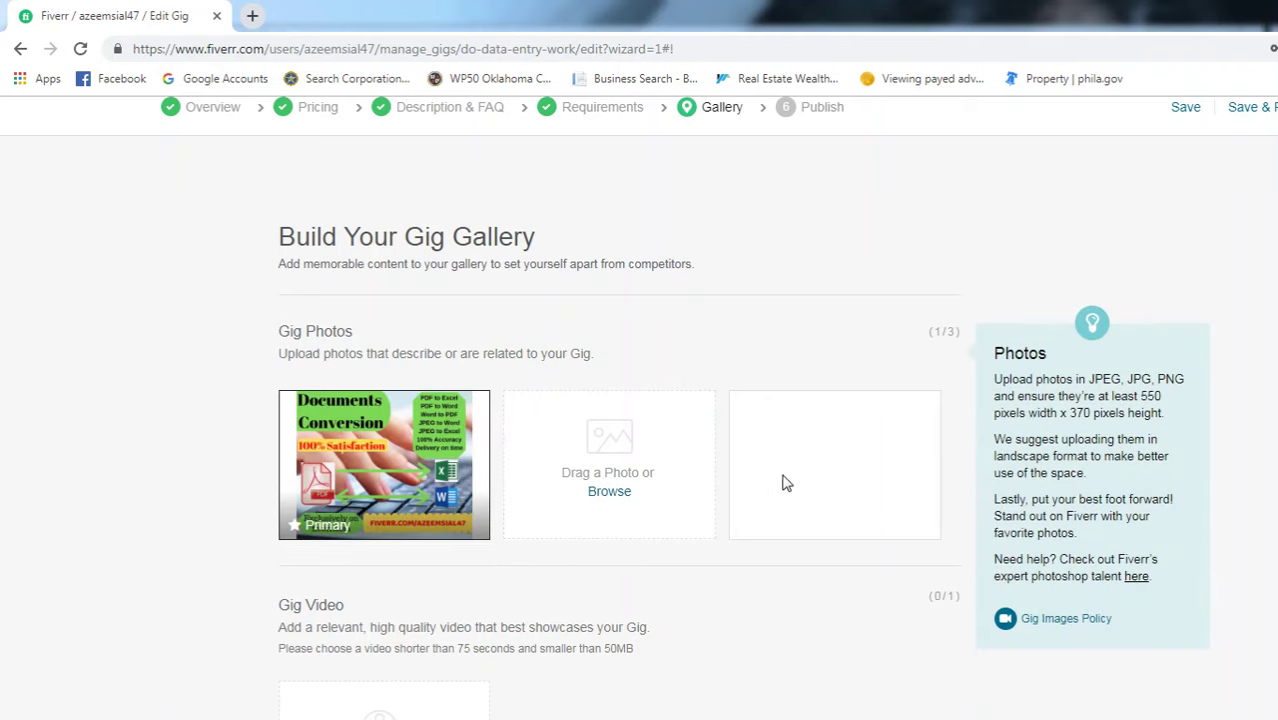
# Step: Save the gallery with no video or PDF and continue to the Publish stage
pyautogui.scroll(-4, 800, 508)
pyautogui.scroll(-3, 862, 508)
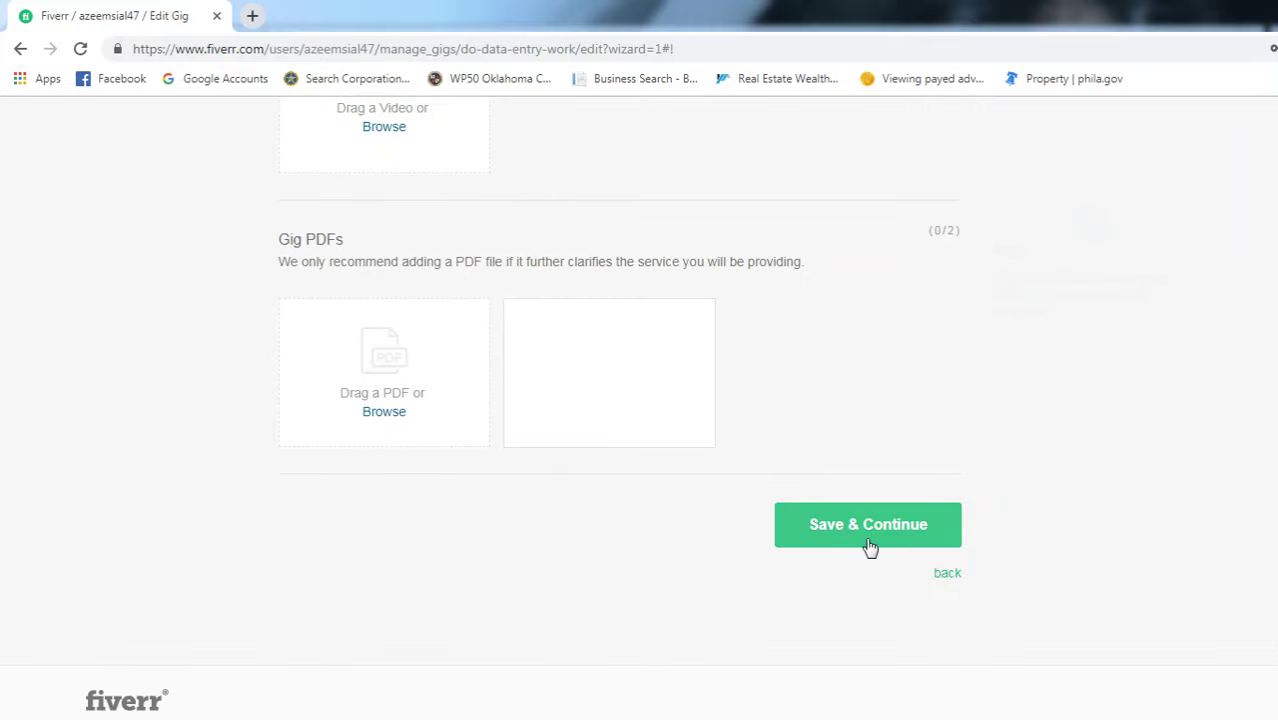
pyautogui.click(869, 540)
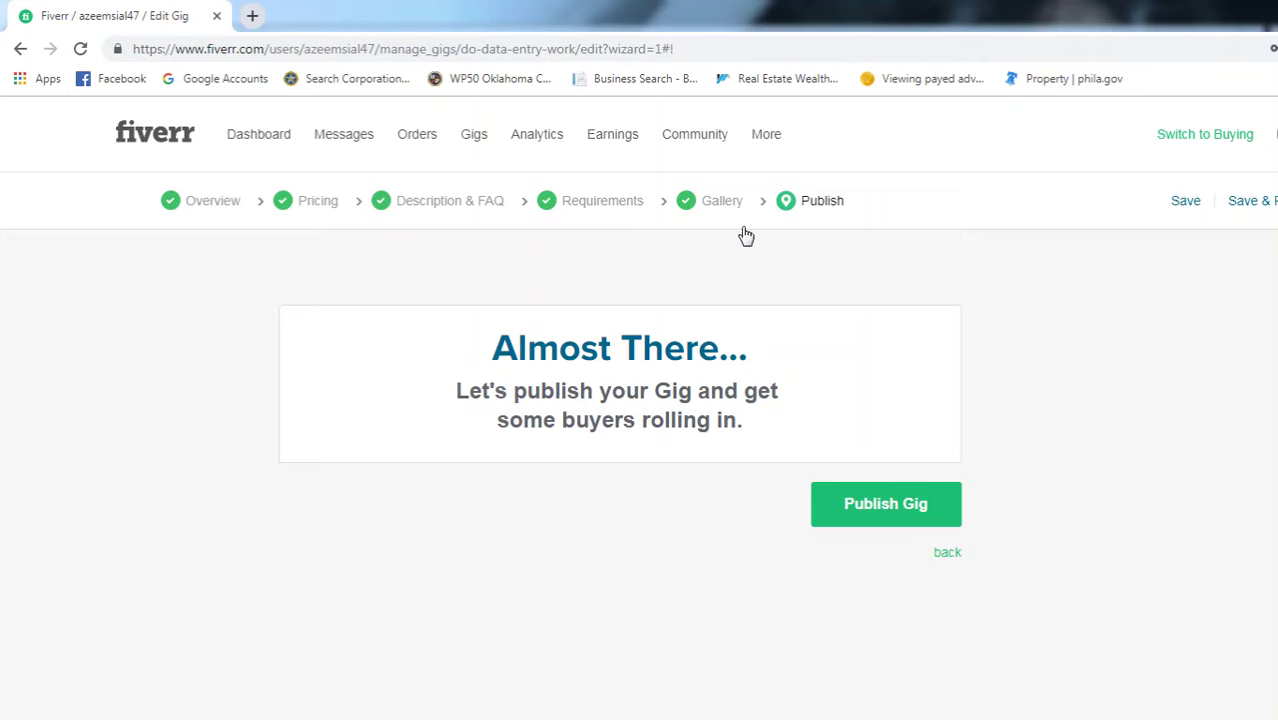
# Step: Publish the gig and finish the setup wizard to return to the gigs list
pyautogui.click(863, 522)
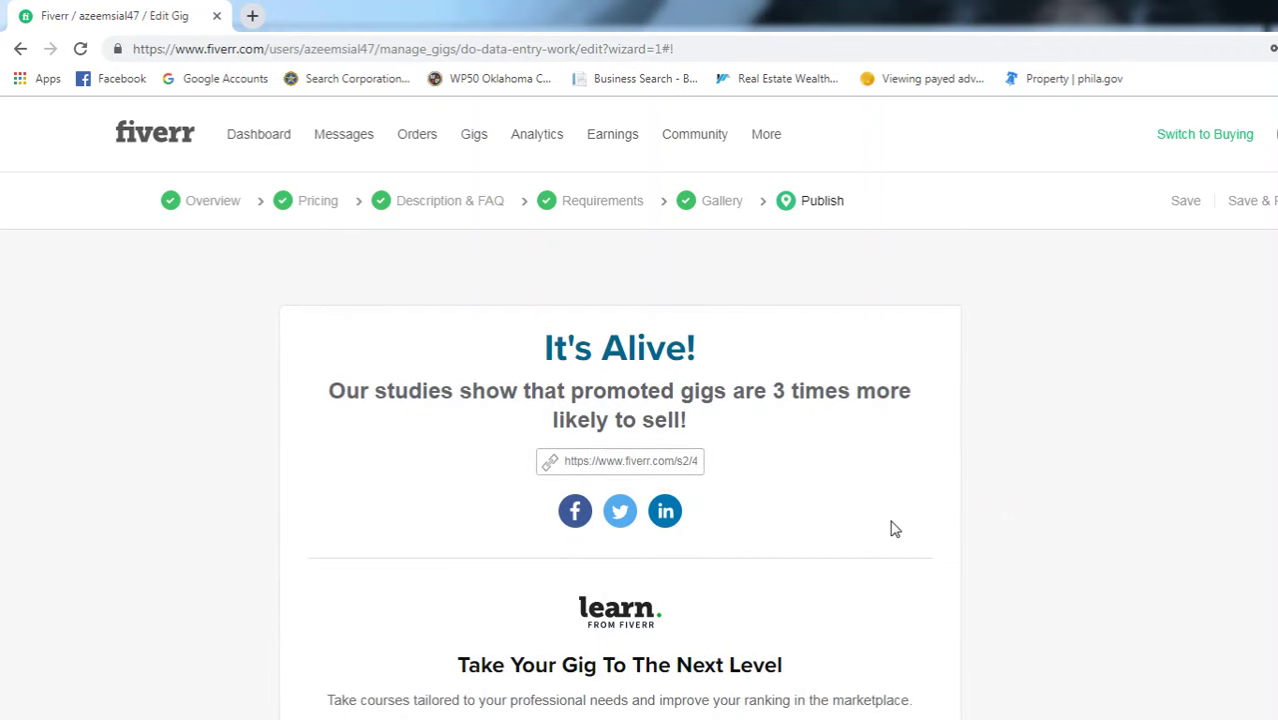
pyautogui.scroll(-2, 895, 526)
pyautogui.scroll(-3, 905, 522)
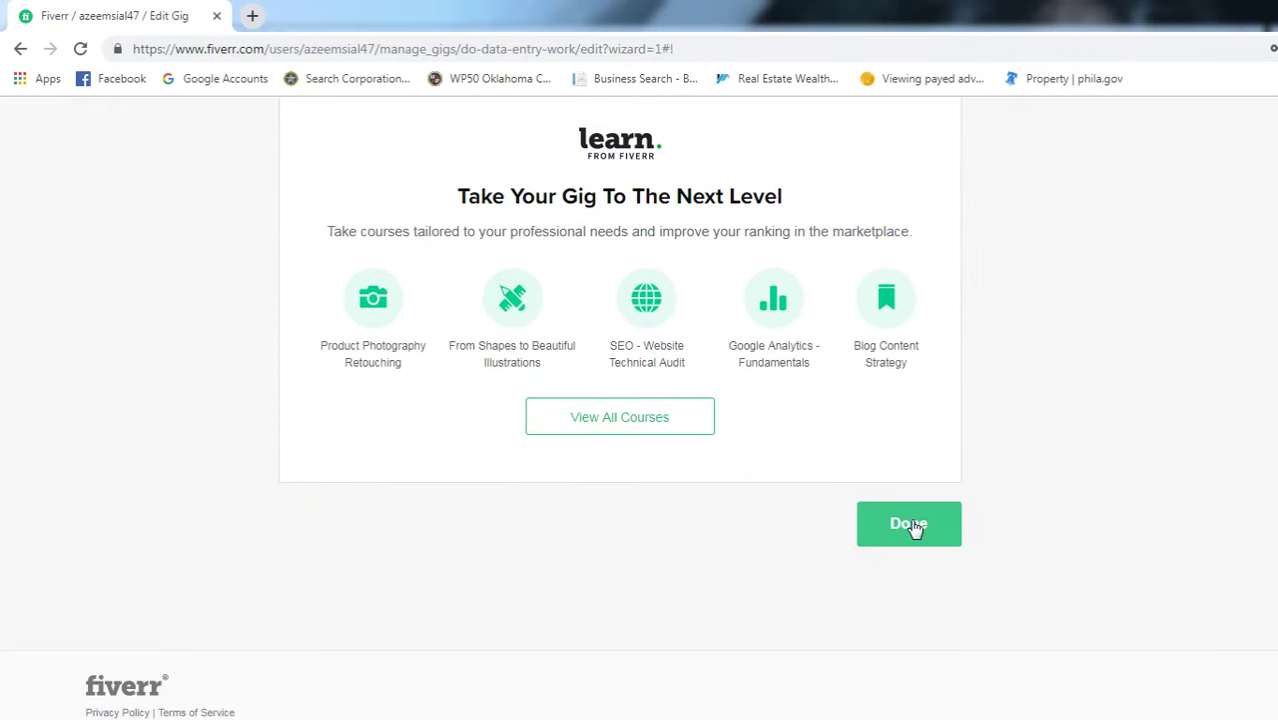
pyautogui.click(903, 537)
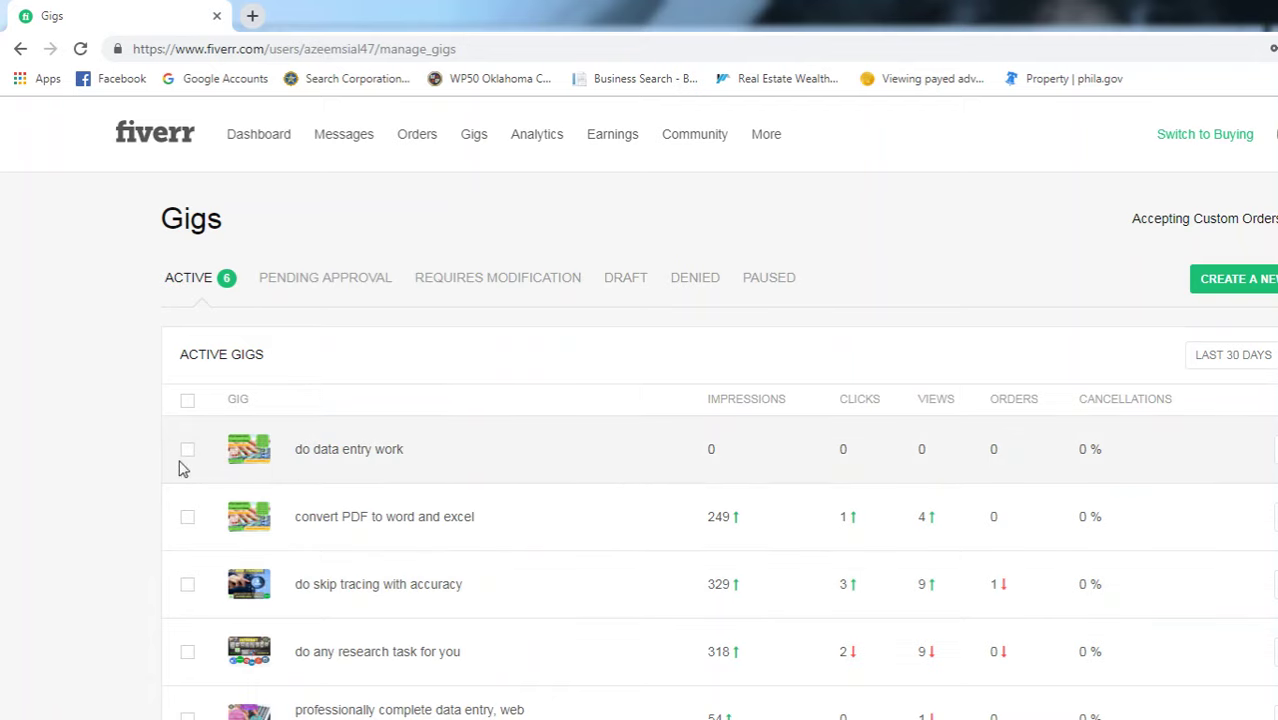
# Step: Delete the "do data entry work" gig from the active gigs and confirm the deletion
pyautogui.scroll(-1, 425, 470)
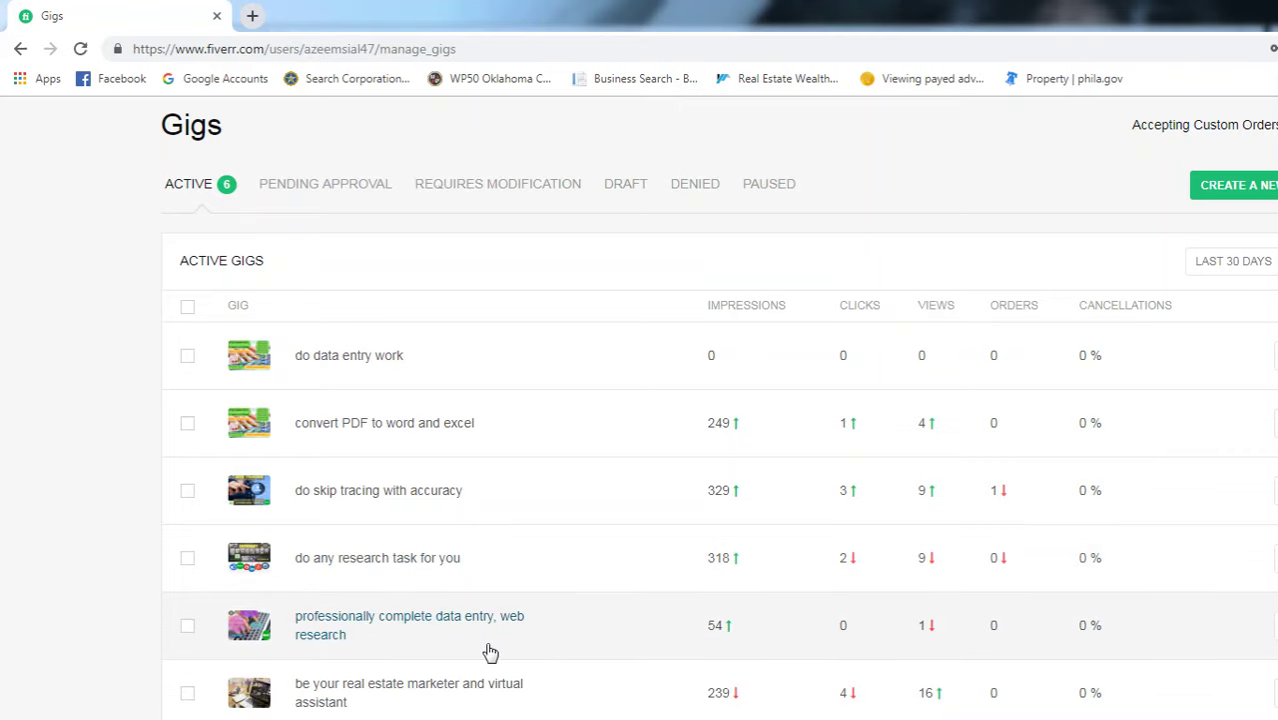
pyautogui.scroll(-2, 496, 613)
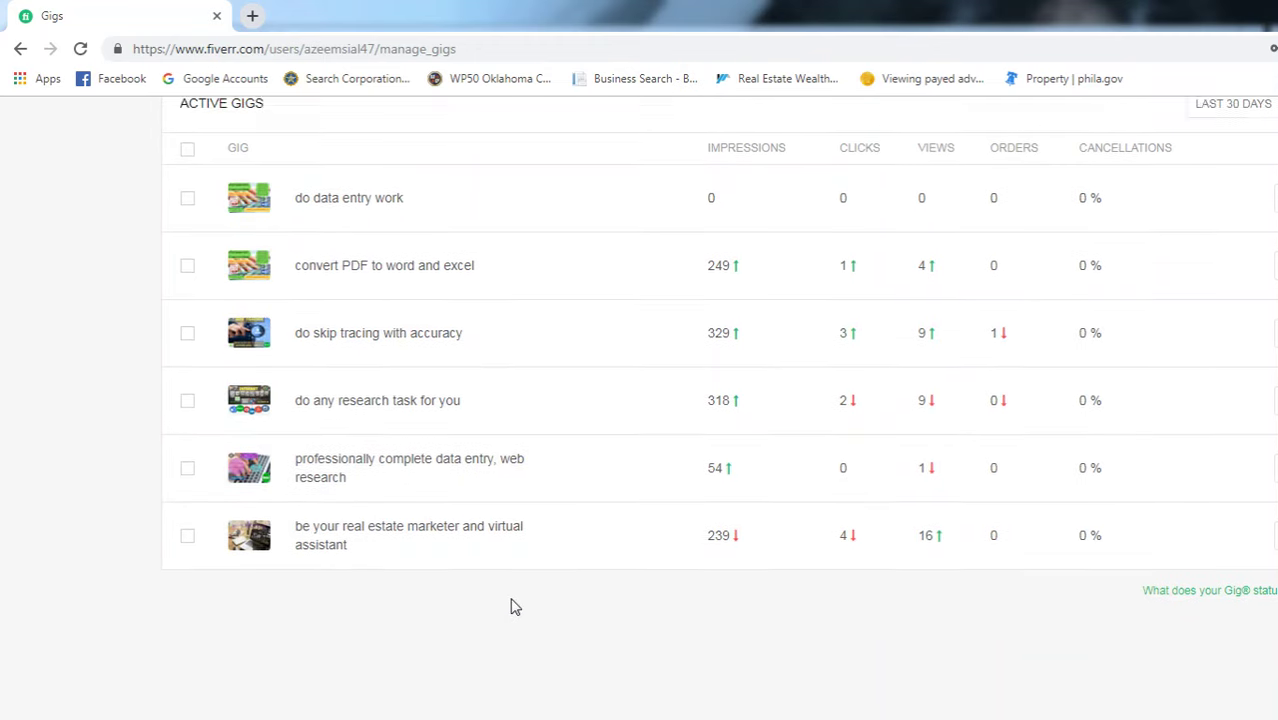
pyautogui.scroll(2, 510, 607)
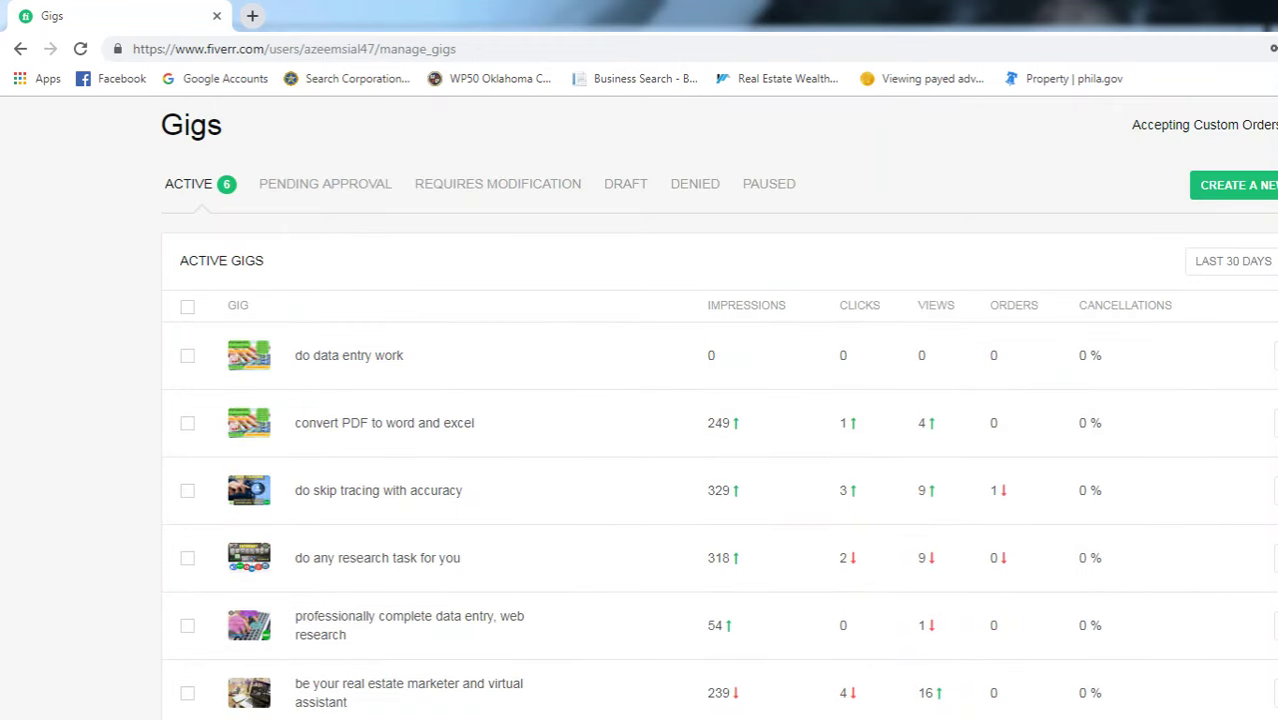
pyautogui.scroll(1, 700, 420)
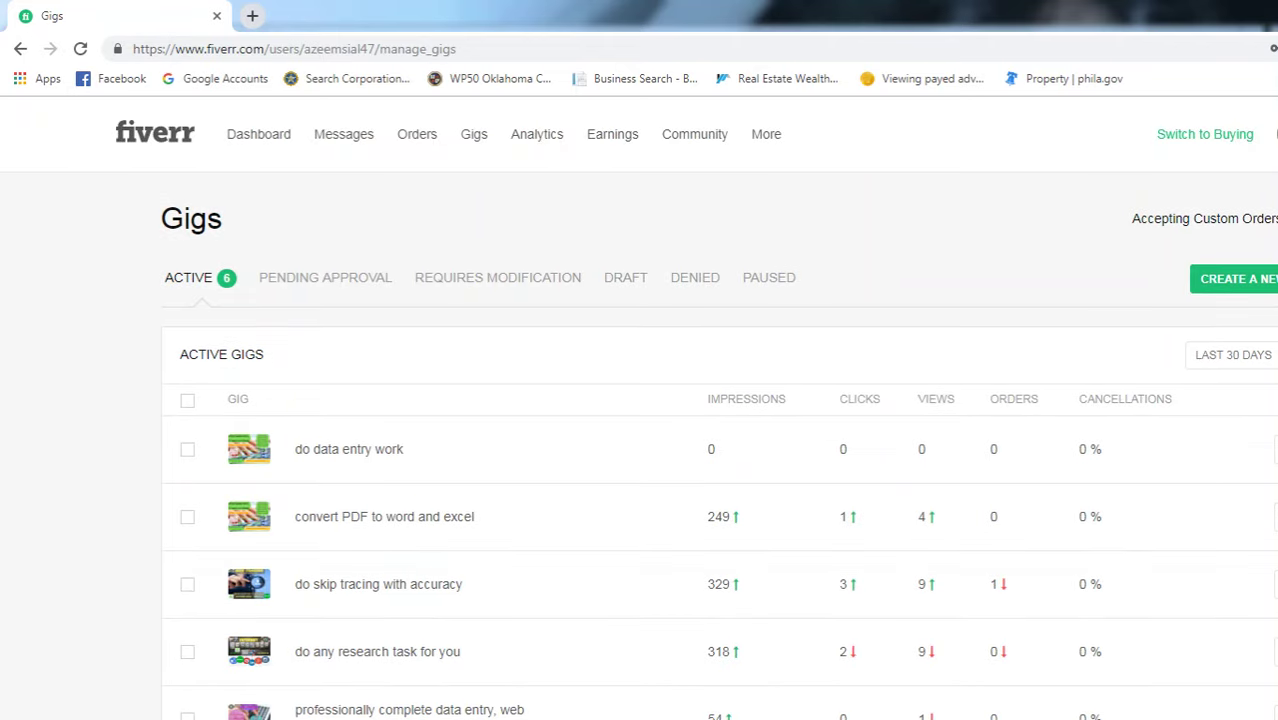
pyautogui.click(1272, 452)
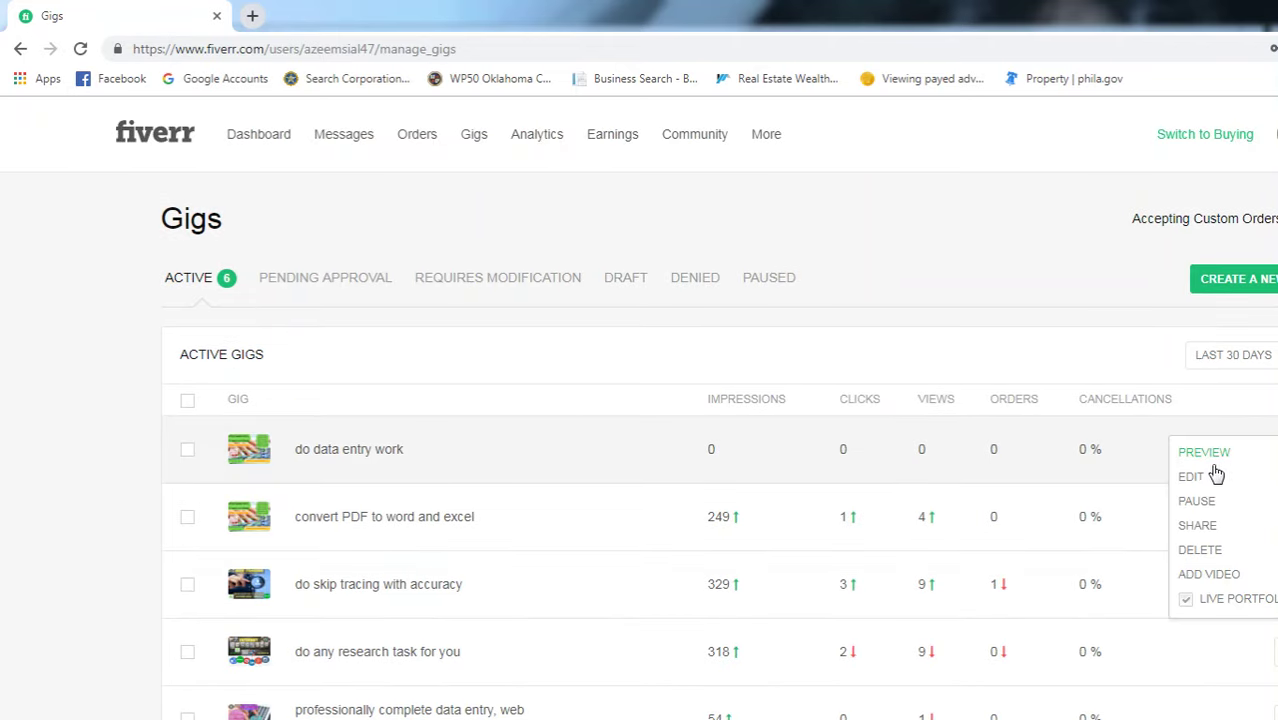
pyautogui.click(1212, 553)
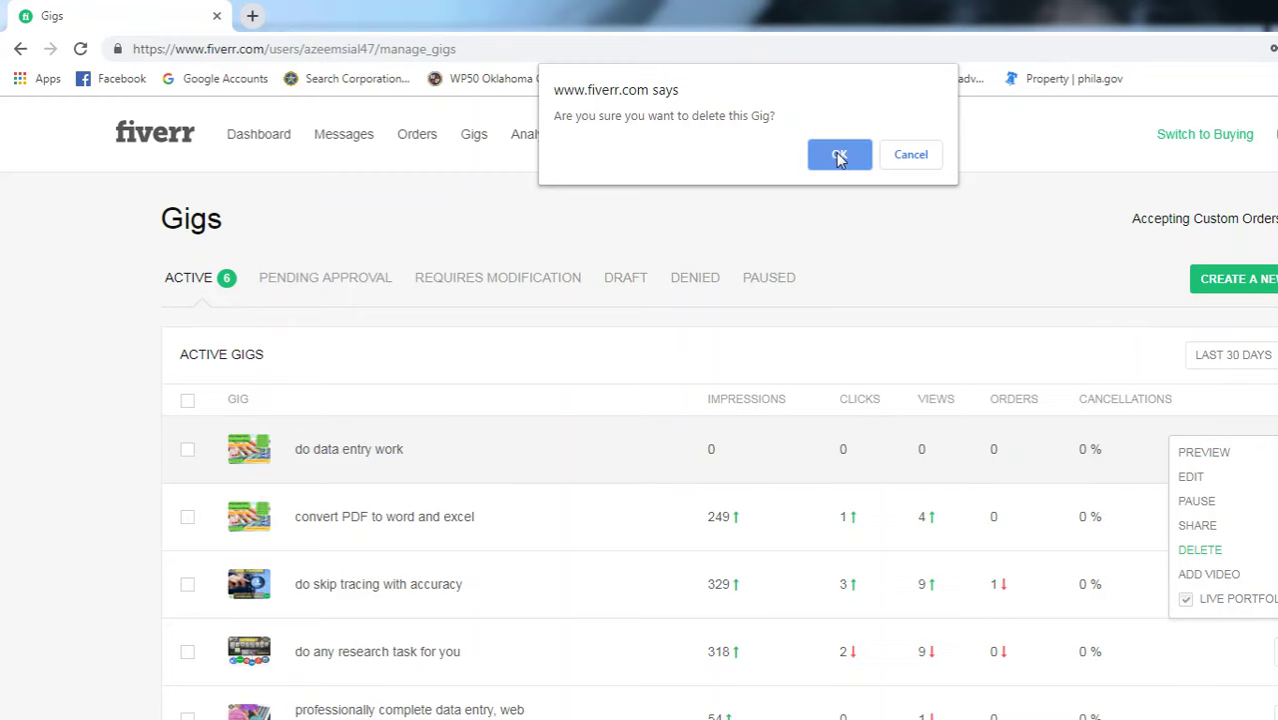
pyautogui.click(840, 146)
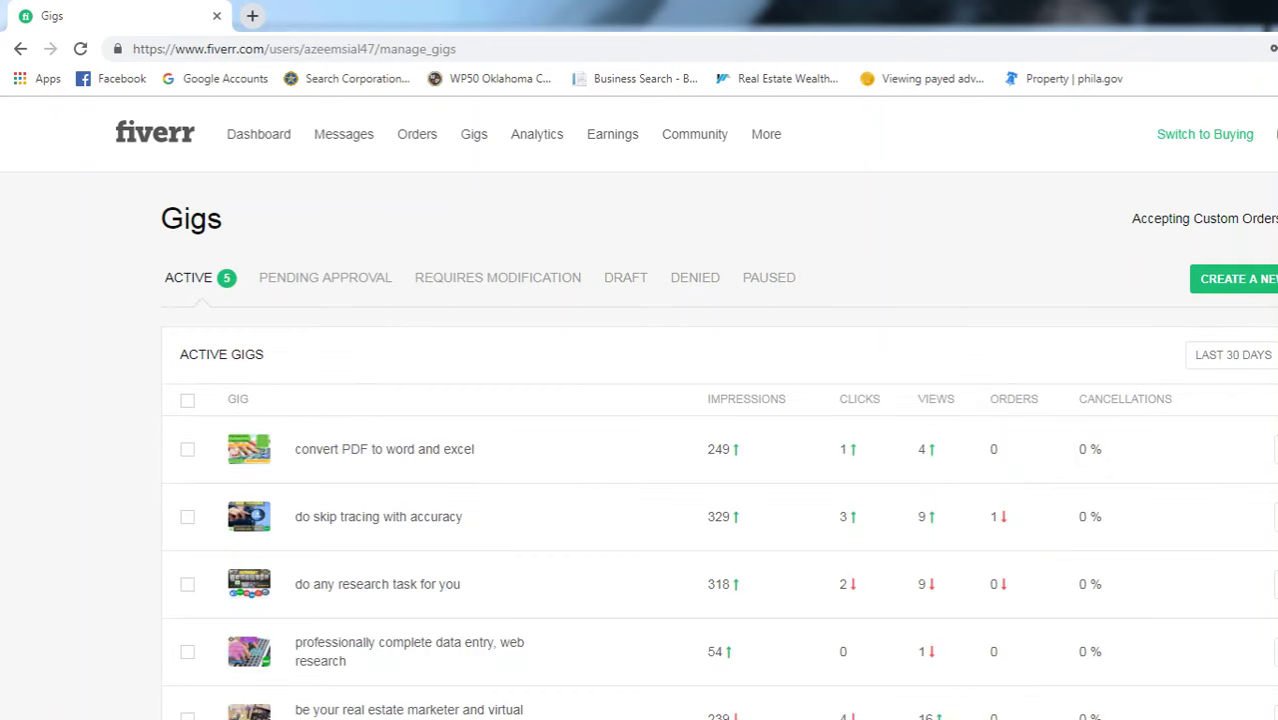
# Step: Switch the Fiverr account from selling to buying mode
pyautogui.click(1206, 138)
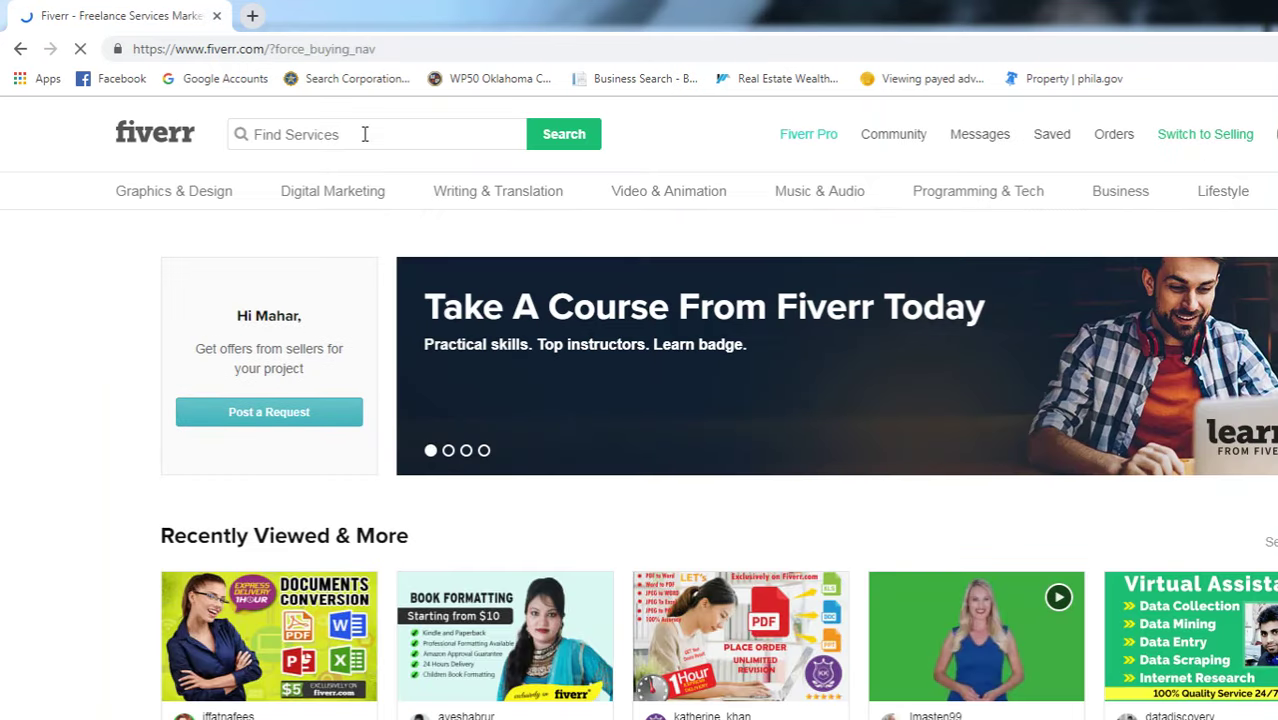
# Step: Search the Fiverr marketplace for "pdf to word" services
pyautogui.click(365, 134)
pyautogui.write('pdf')
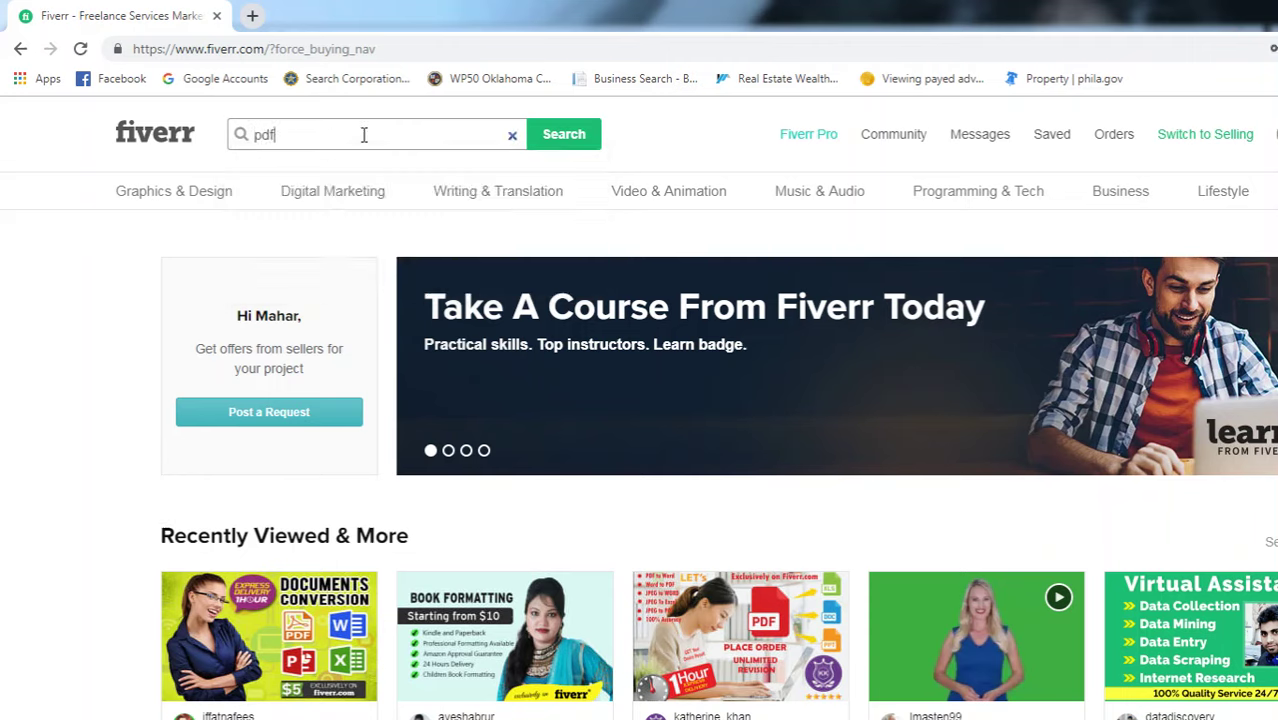
pyautogui.write(' to word')
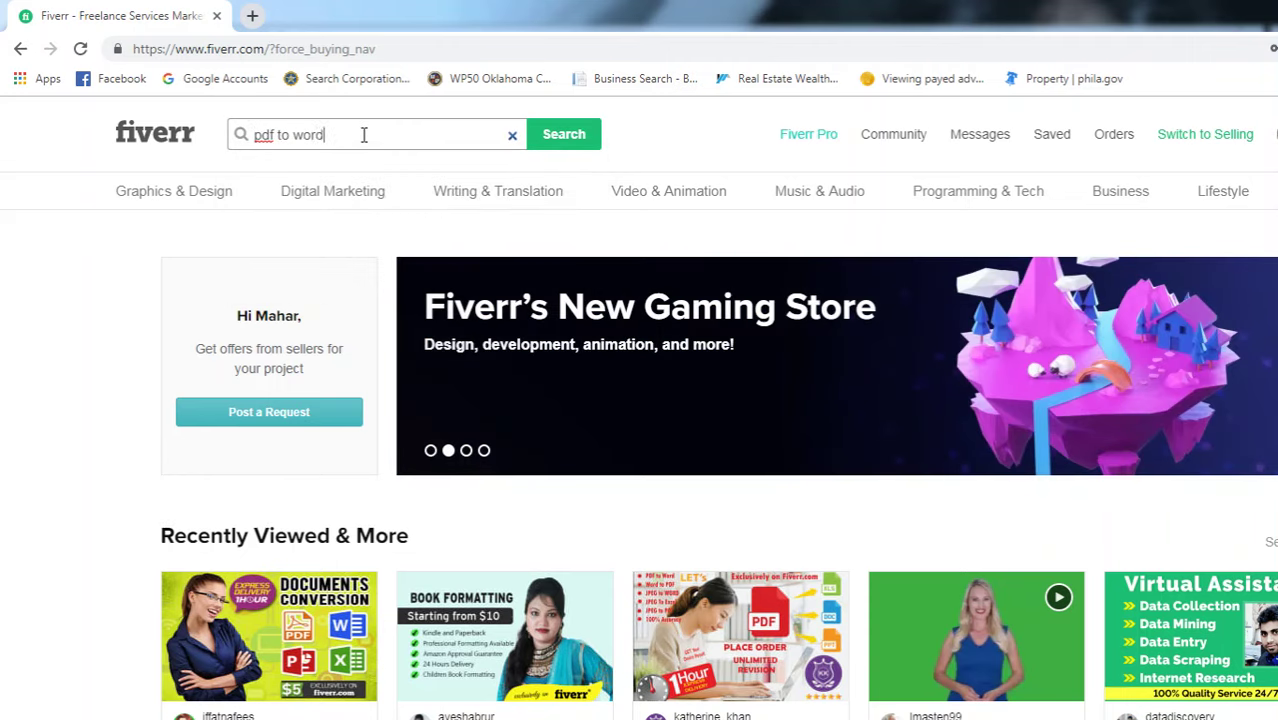
pyautogui.press('Return')
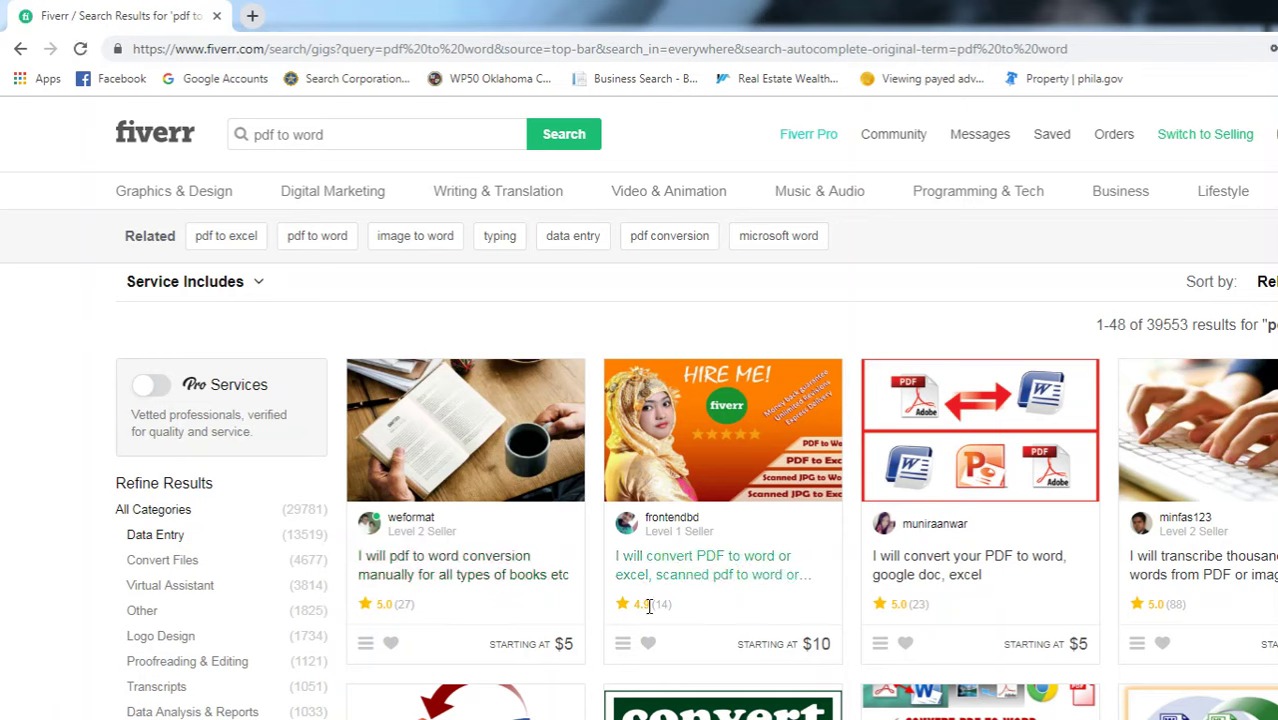
# Step: Open the "I will convert PDF to word or excel" gig from the search results and review its package comparison
pyautogui.click(731, 574)
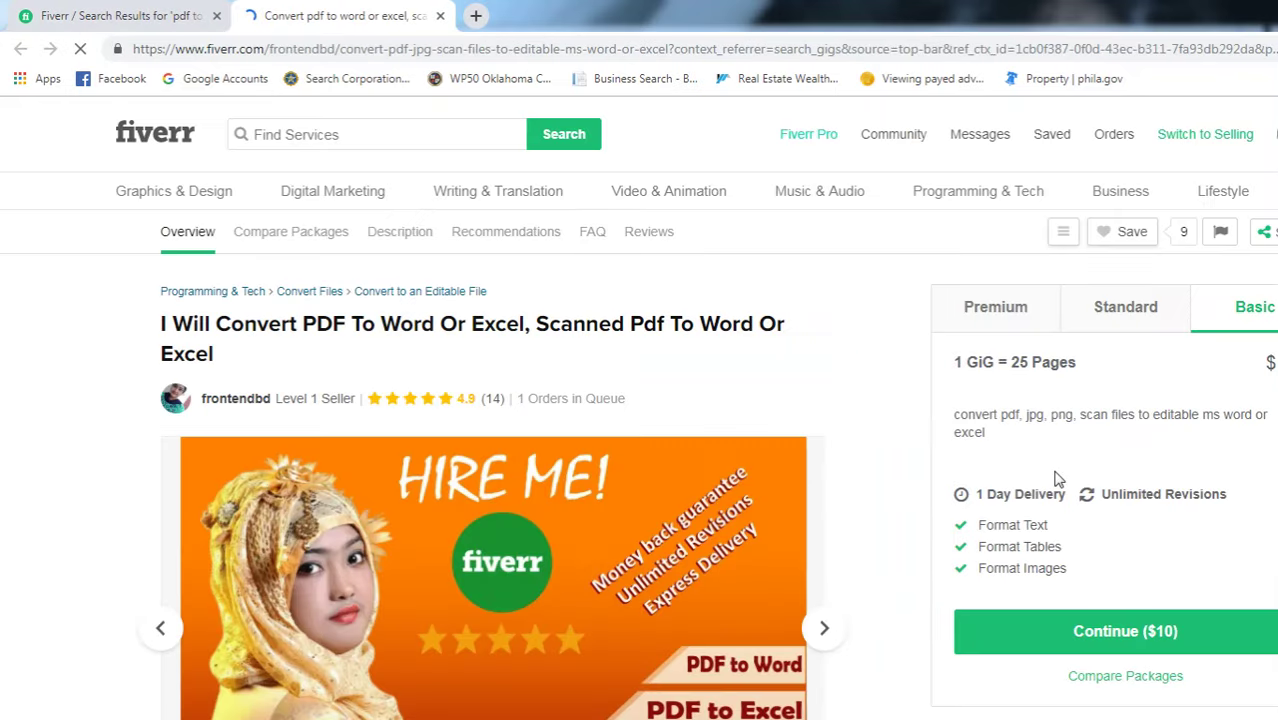
pyautogui.scroll(-3, 1102, 432)
pyautogui.click(1118, 430)
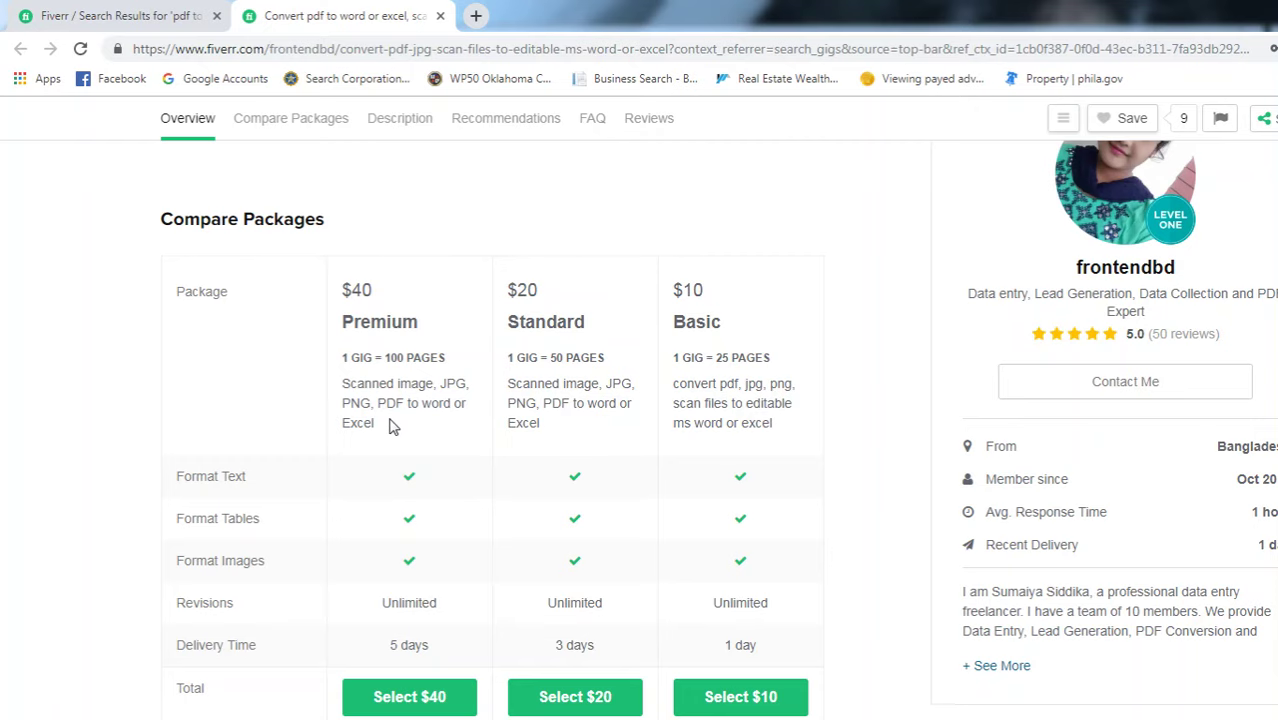
pyautogui.scroll(-1, 622, 462)
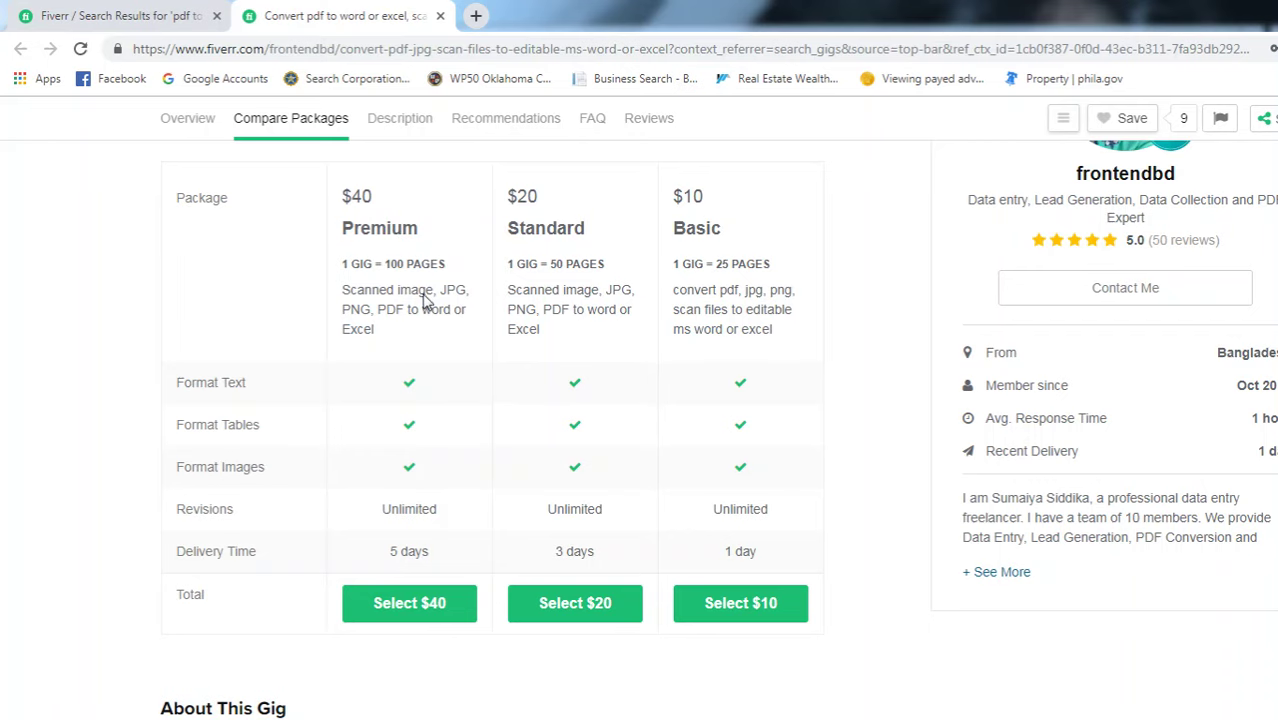
# Step: Examine the gig's About This Gig description, including its services list, the seller's strengths and the closing contact request
pyautogui.scroll(-4, 440, 297)
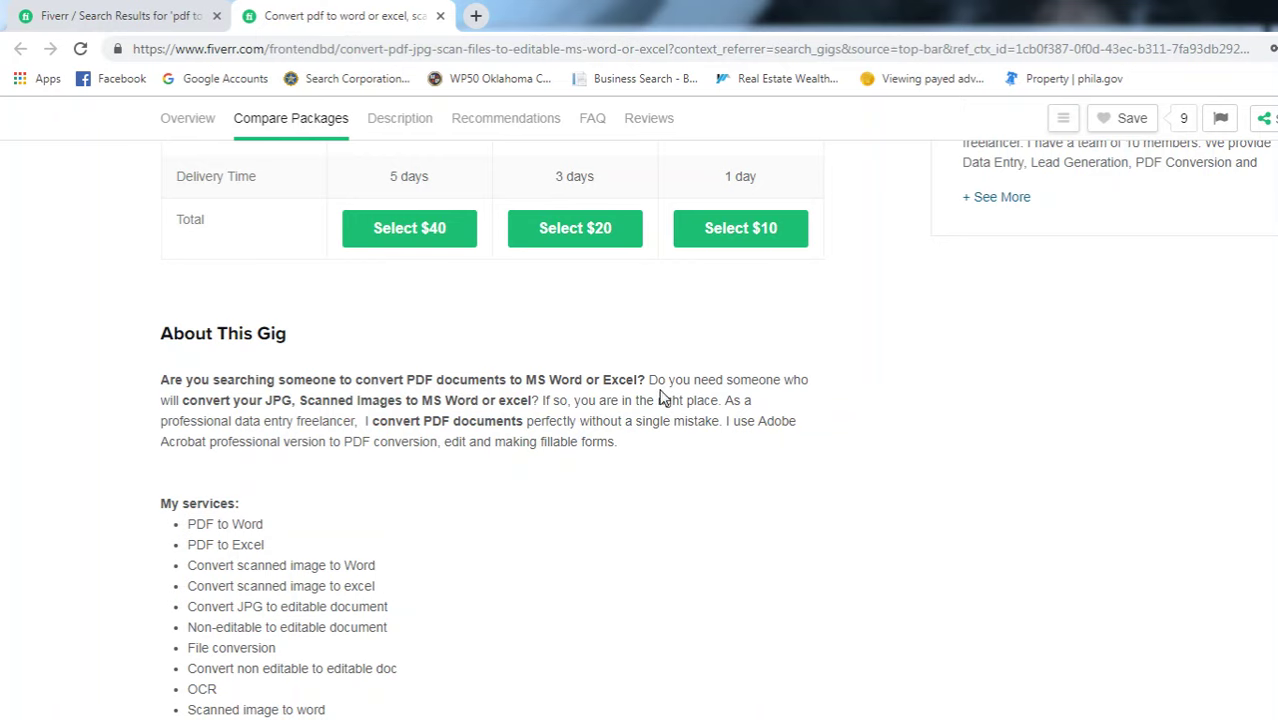
pyautogui.scroll(-2, 695, 418)
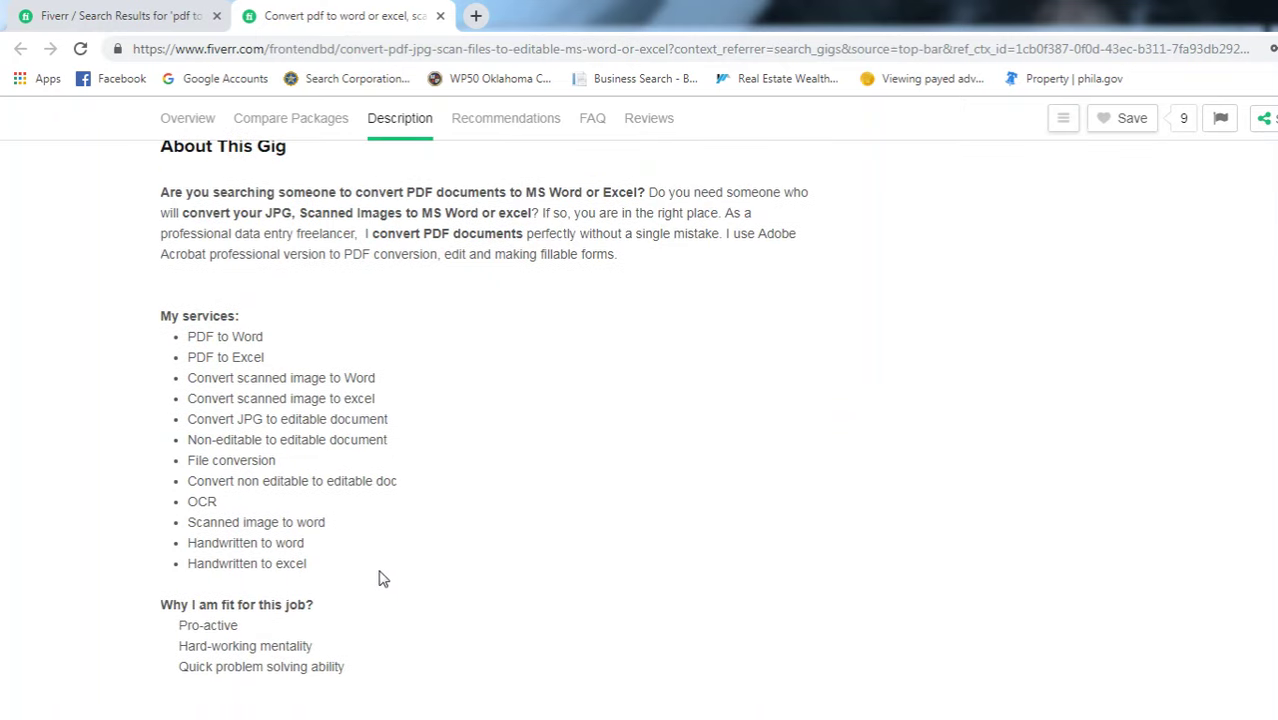
pyautogui.moveTo(462, 573); pyautogui.dragTo(237, 378)
pyautogui.click(770, 496)
pyautogui.scroll(-2, 502, 545)
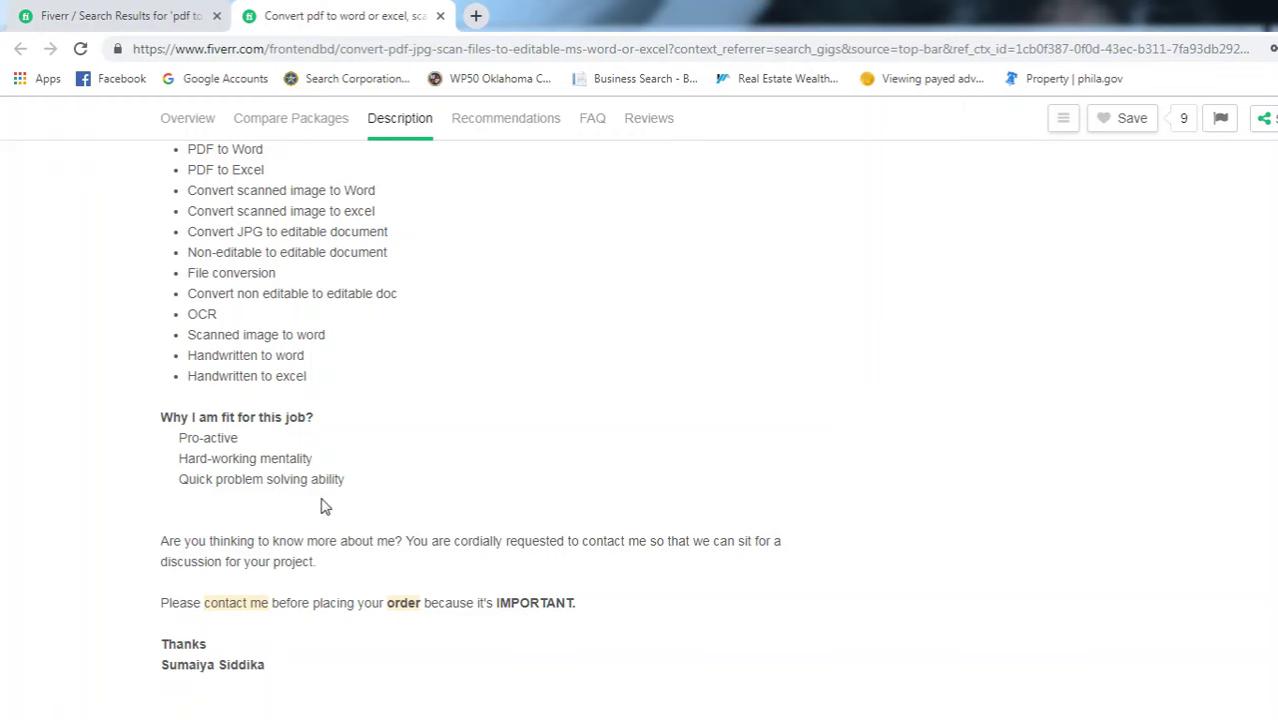
pyautogui.scroll(-1, 563, 480)
pyautogui.scroll(-3, 534, 466)
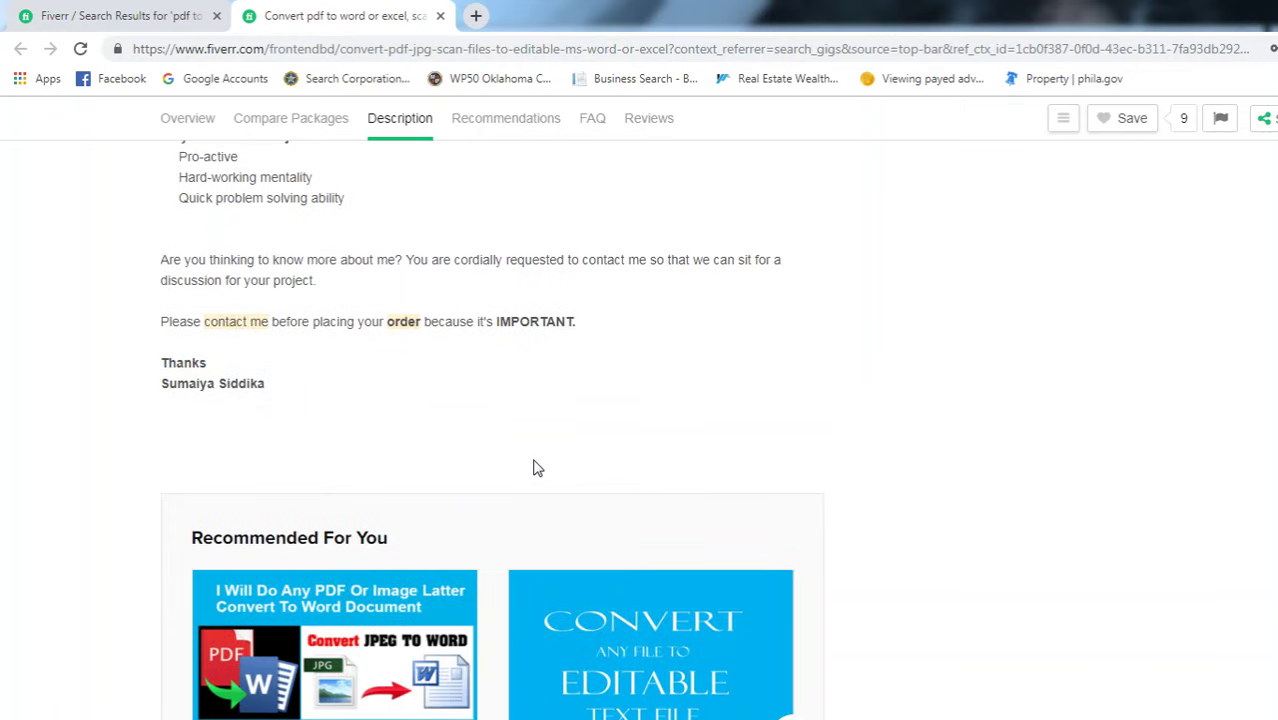
pyautogui.scroll(3, 534, 466)
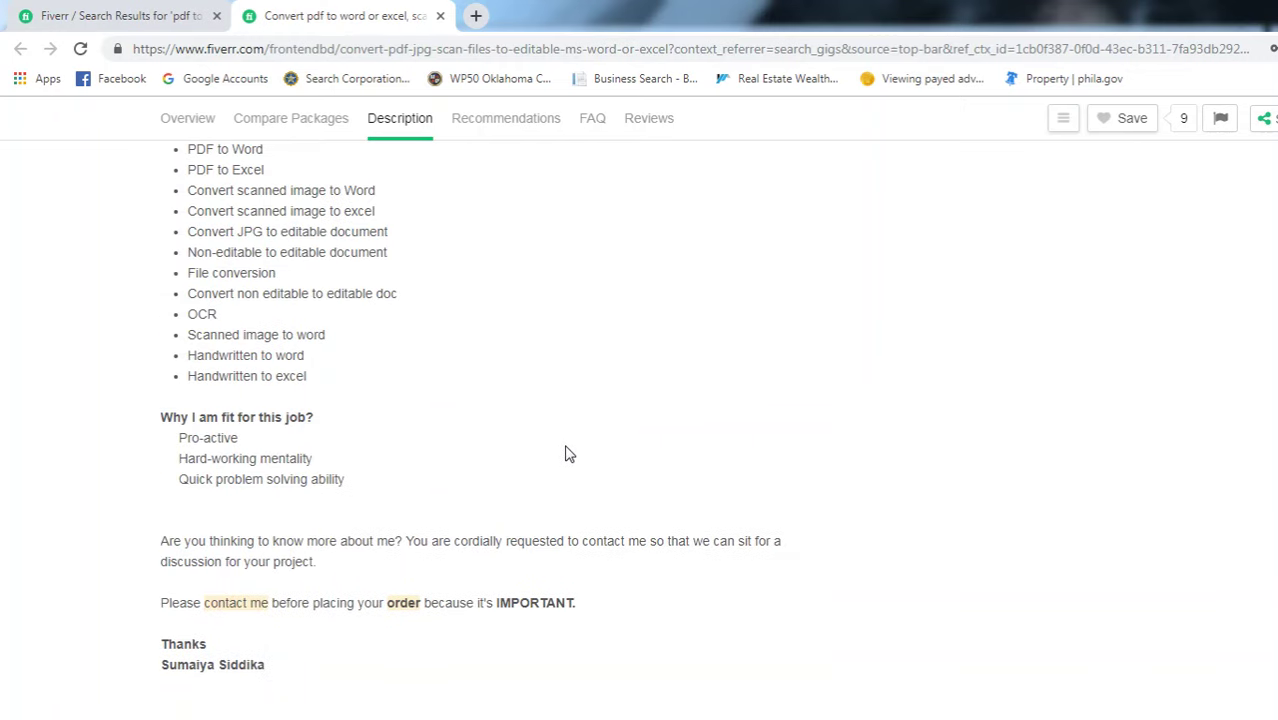
pyautogui.scroll(5, 565, 454)
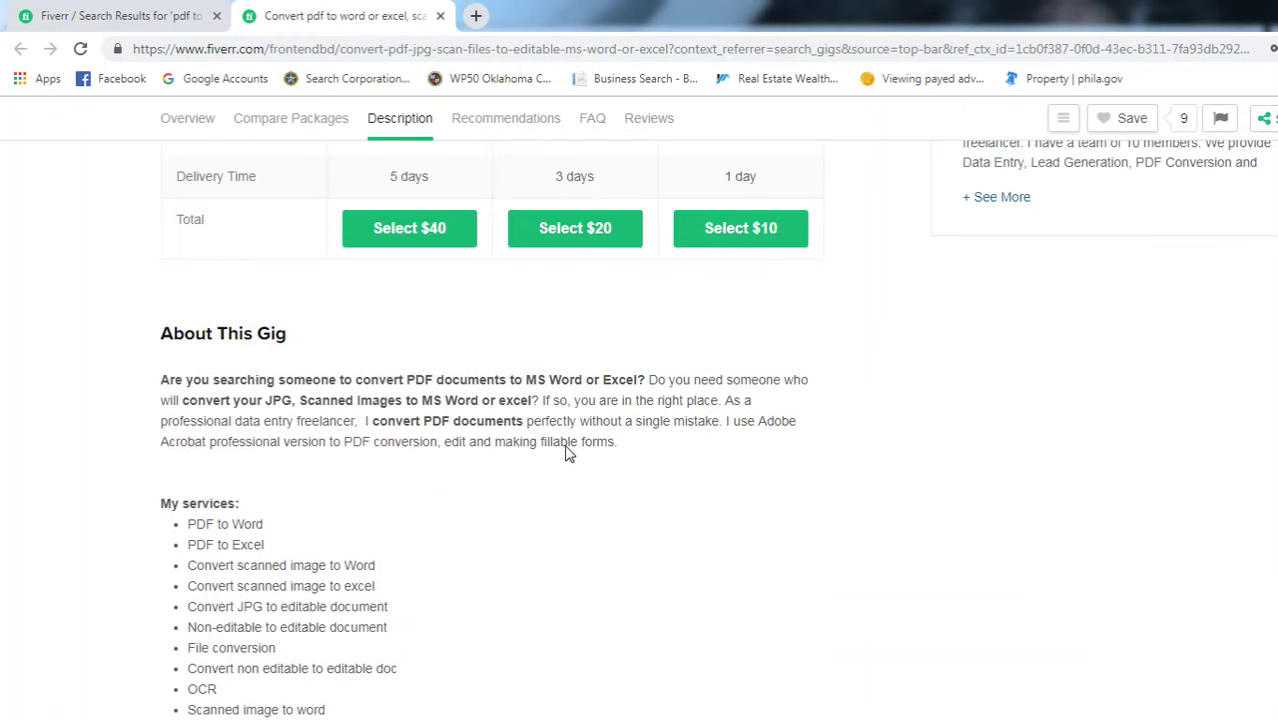
pyautogui.scroll(-2, 565, 454)
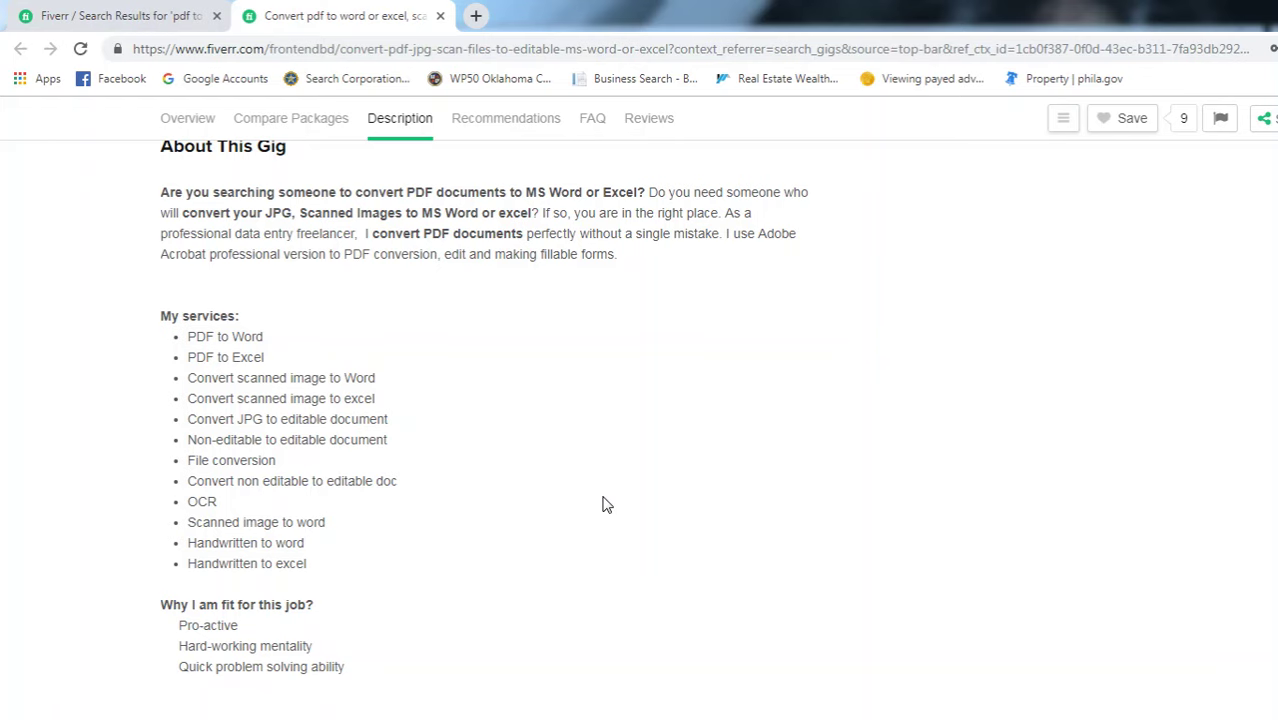
pyautogui.scroll(4, 615, 503)
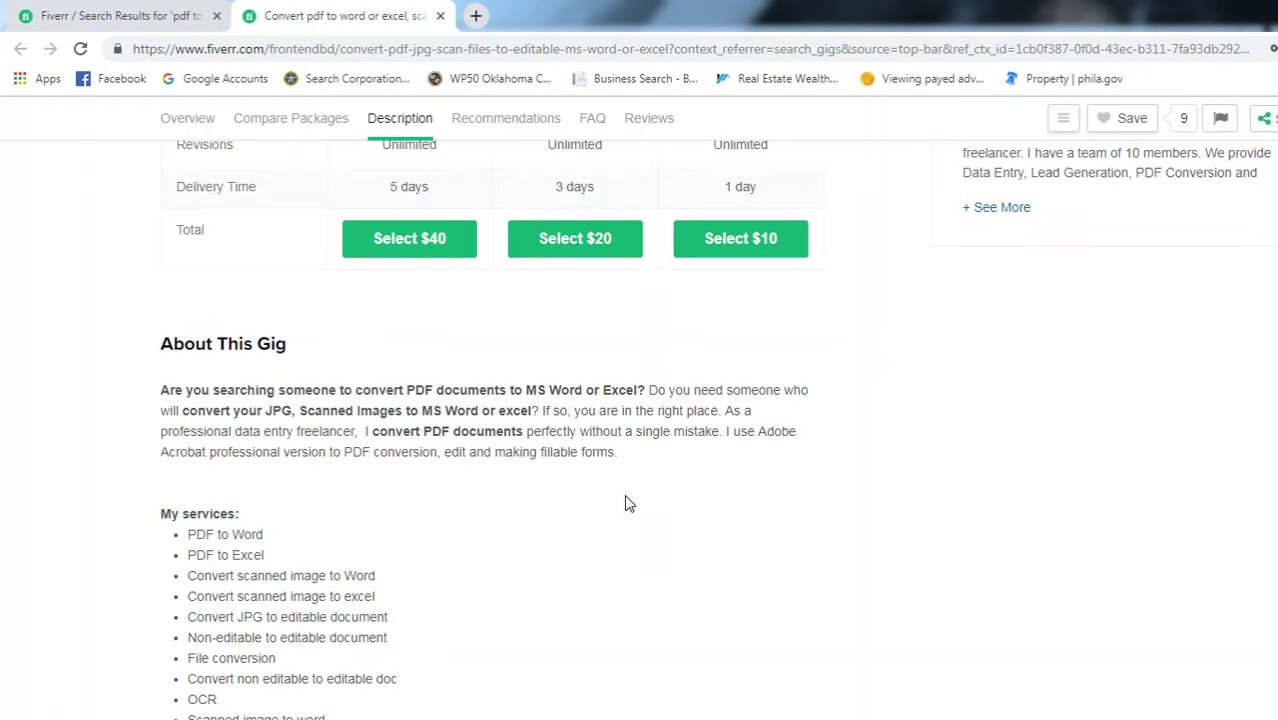
# Step: Return to the gig's overview, highlight the orders-in-queue text beside the rating and review the gallery images
pyautogui.scroll(5, 713, 522)
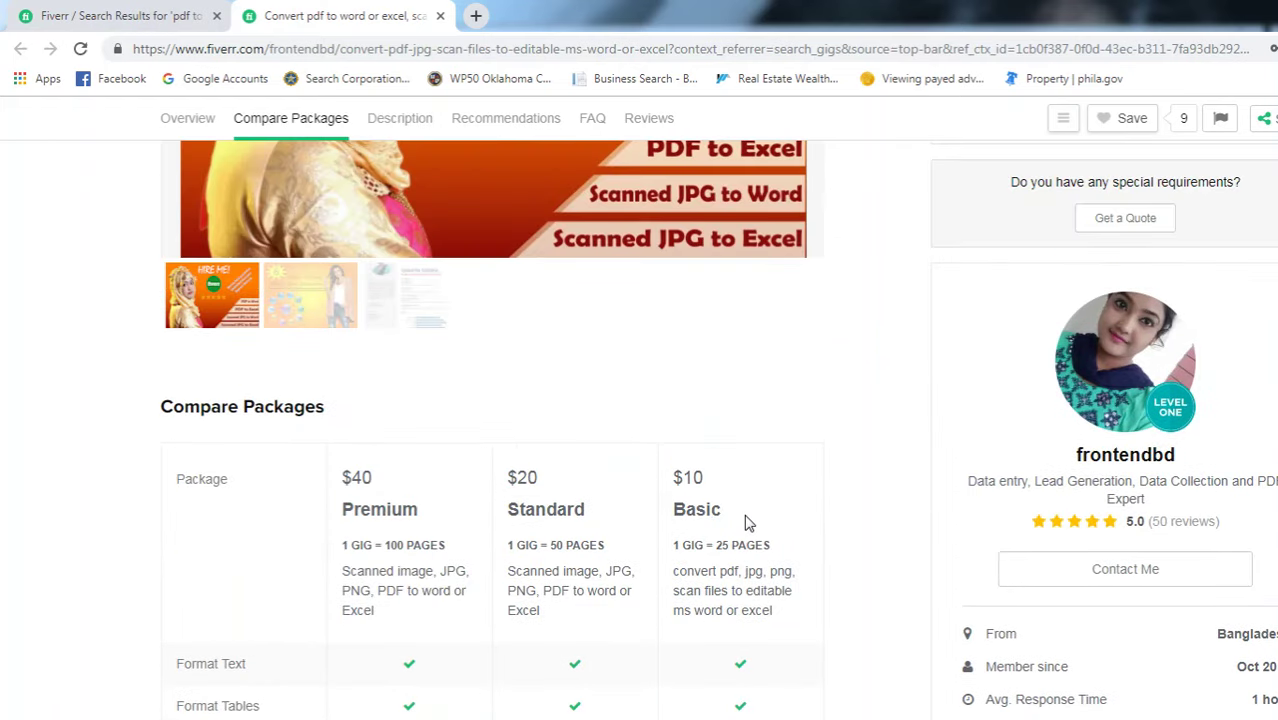
pyautogui.scroll(3, 748, 521)
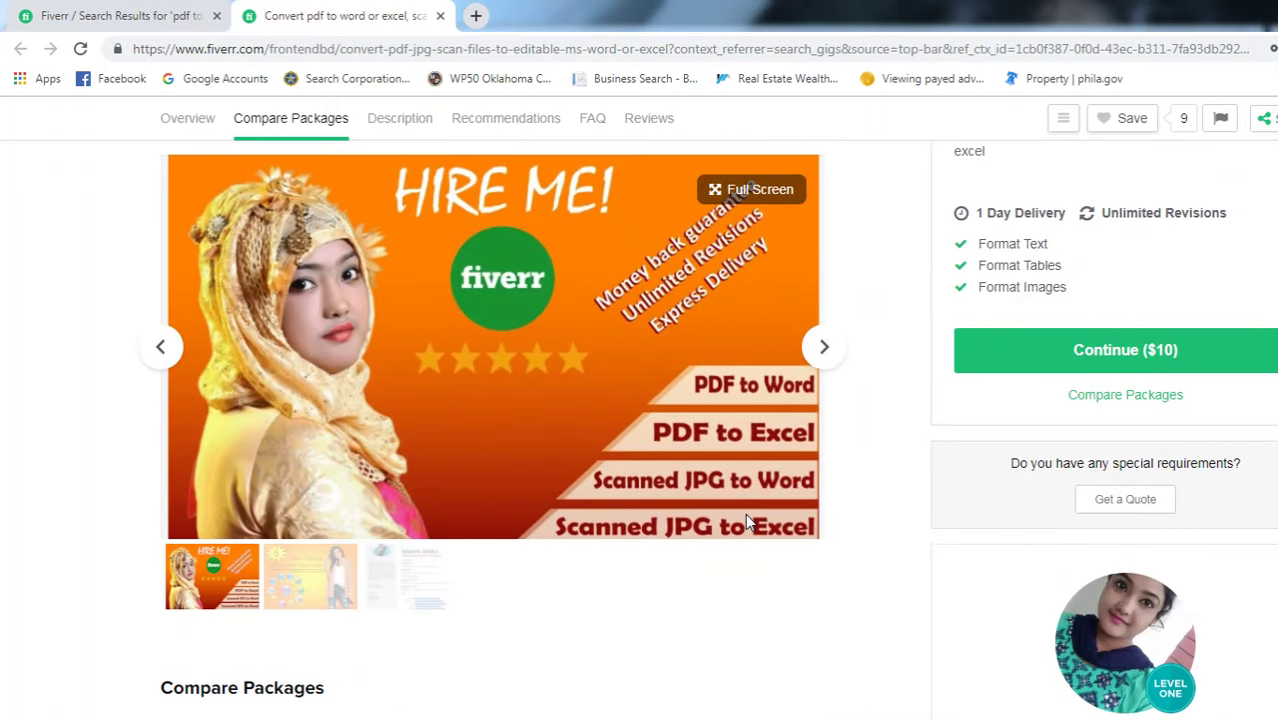
pyautogui.scroll(3, 748, 518)
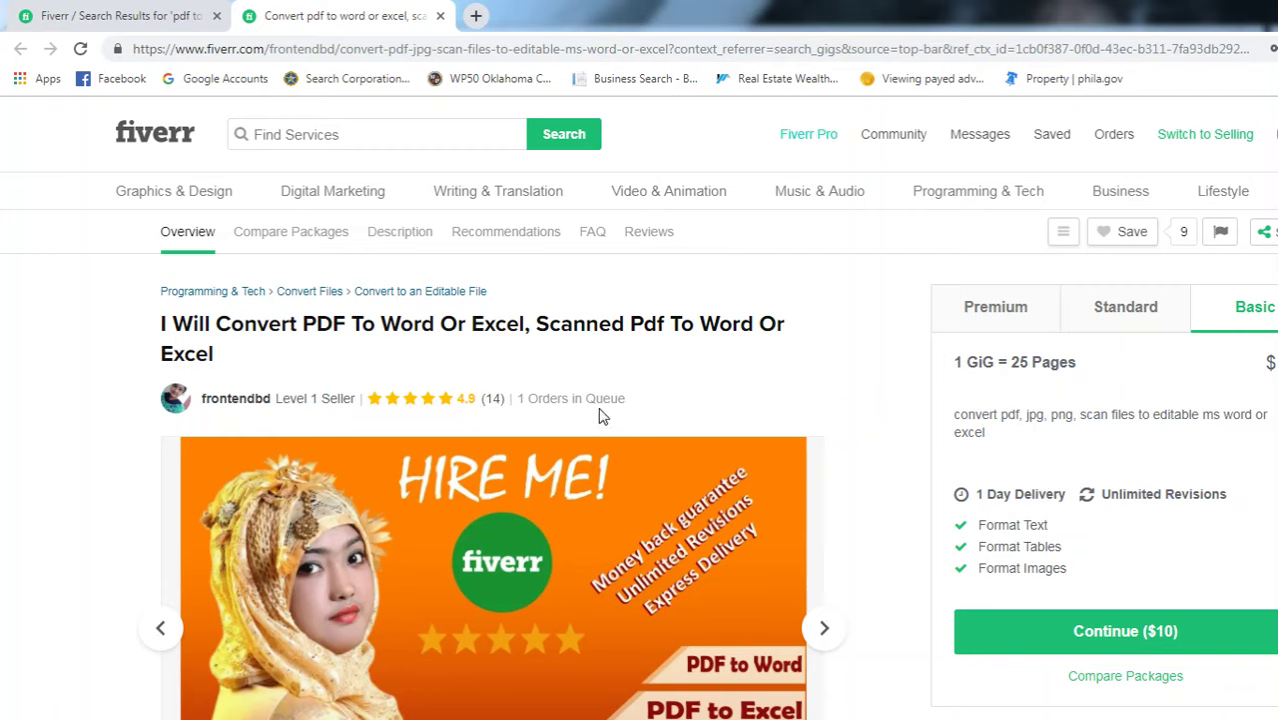
pyautogui.moveTo(627, 402); pyautogui.dragTo(518, 410)
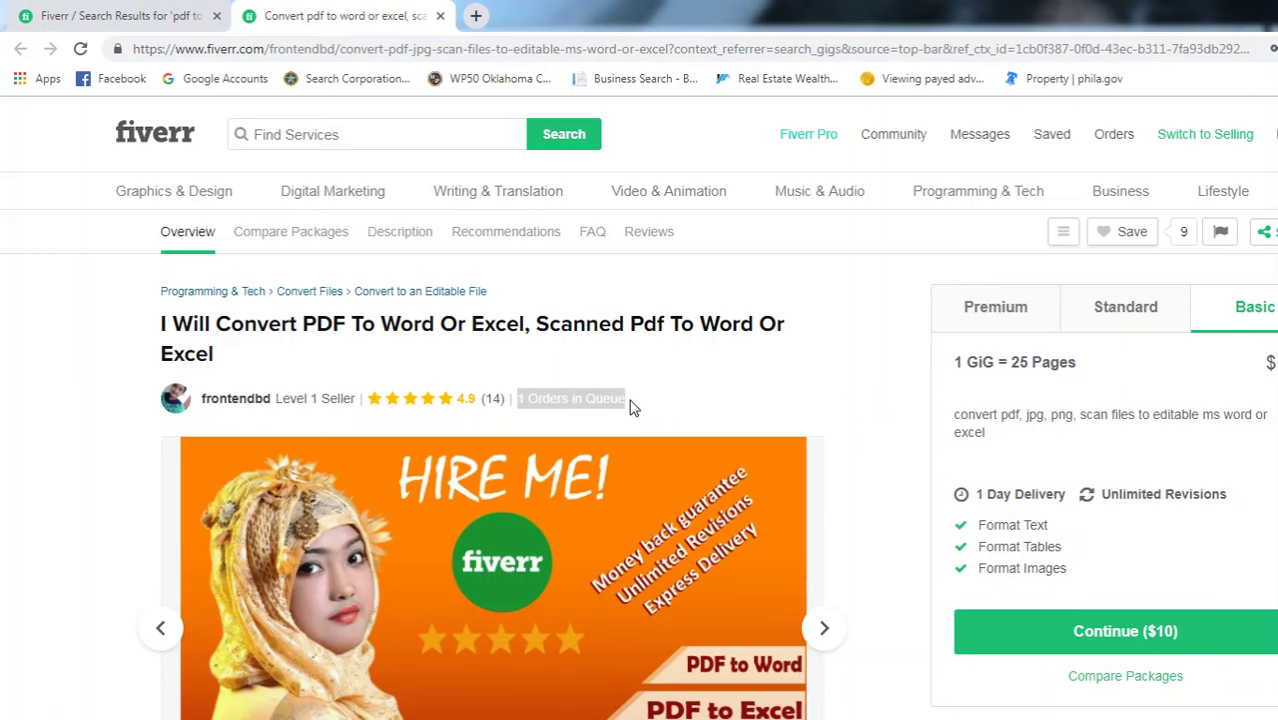
pyautogui.click(631, 407)
pyautogui.scroll(-3, 505, 510)
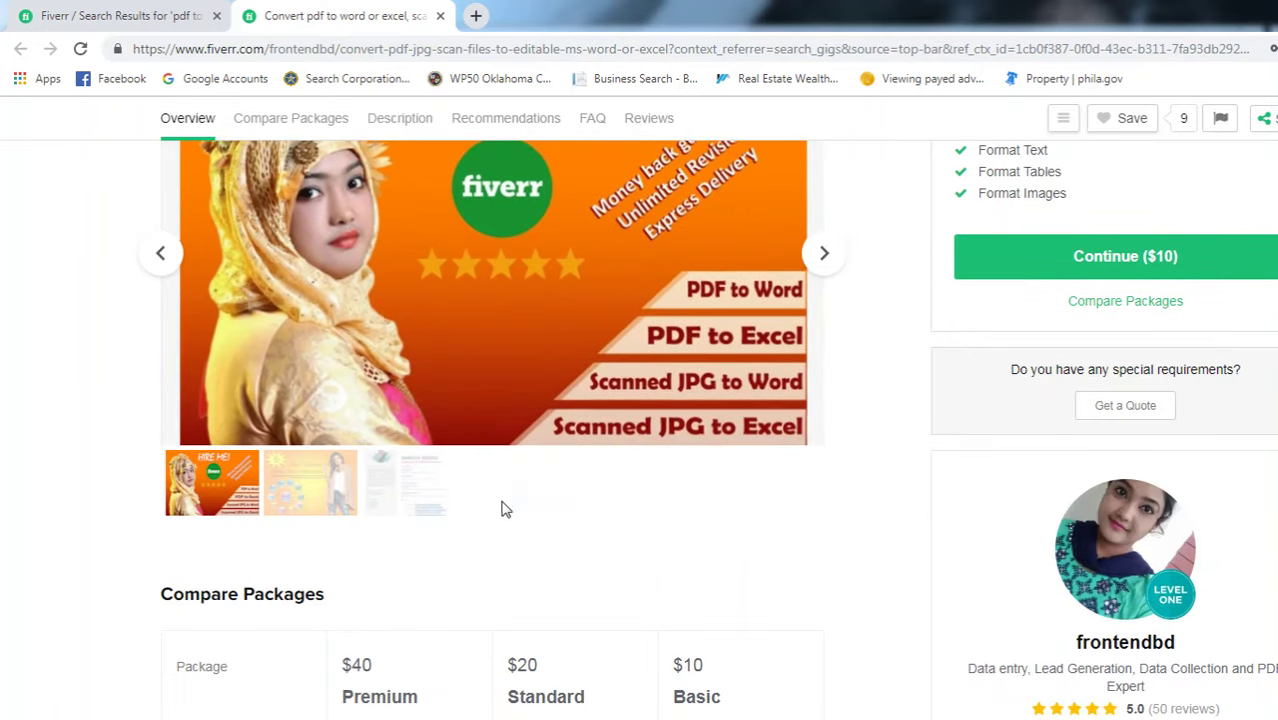